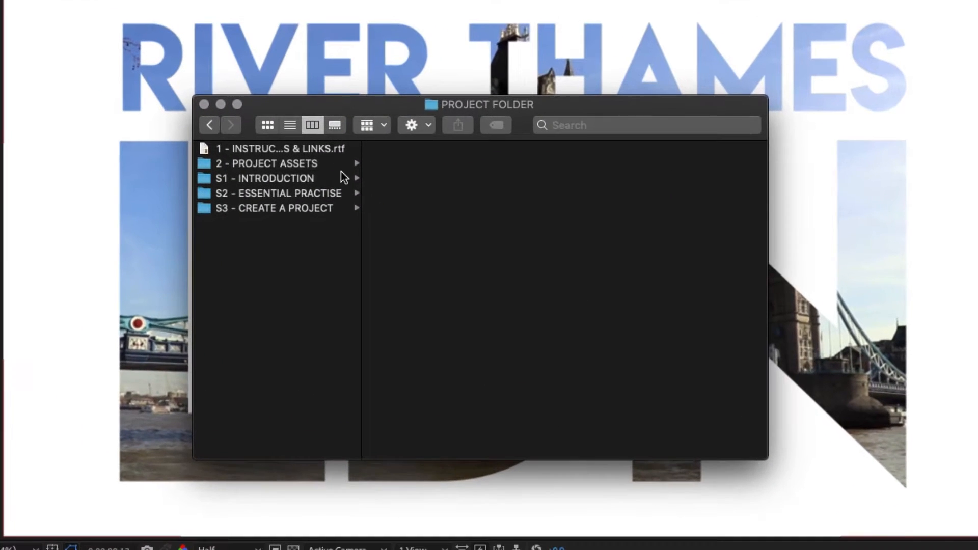
Locate Track Mattes [CC].aep in S2 - ESSENTIAL PRACTISE's 26 - Track Mattes/CC folder, then return to After Effects
click(282, 193)
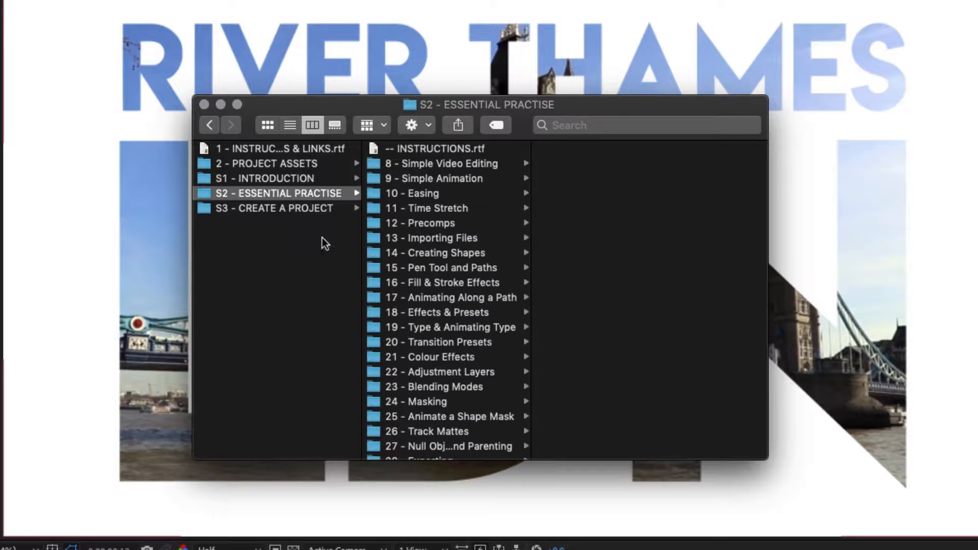
scroll(448, 286, down, 2)
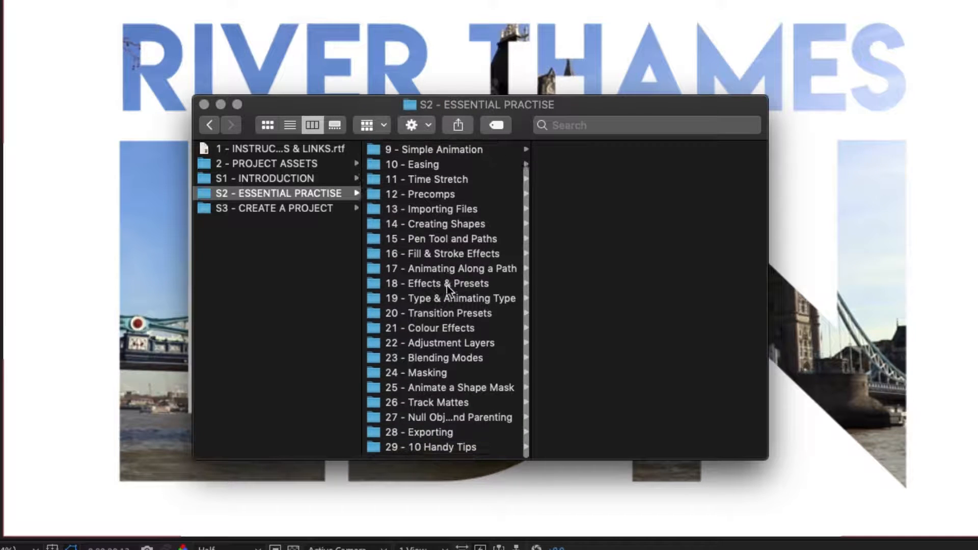
click(408, 410)
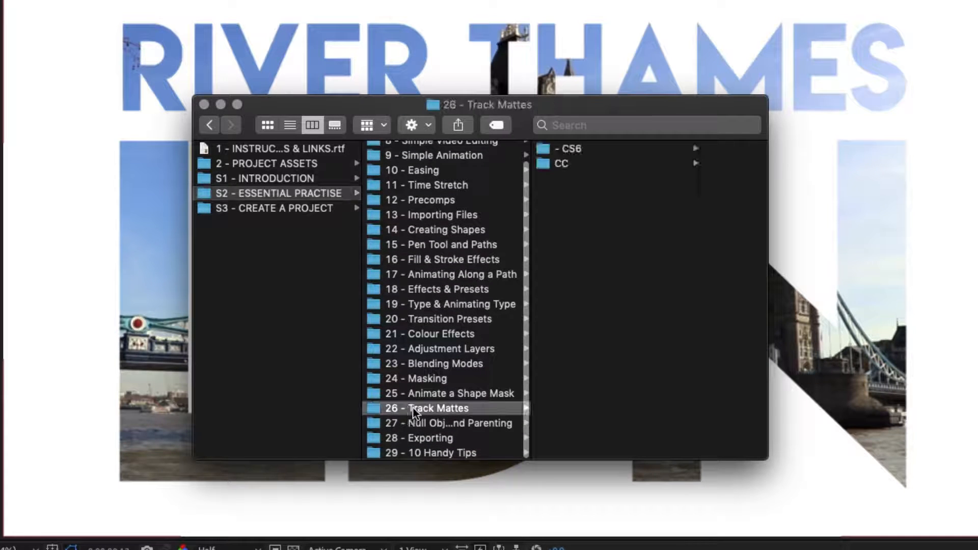
click(615, 163)
click(661, 151)
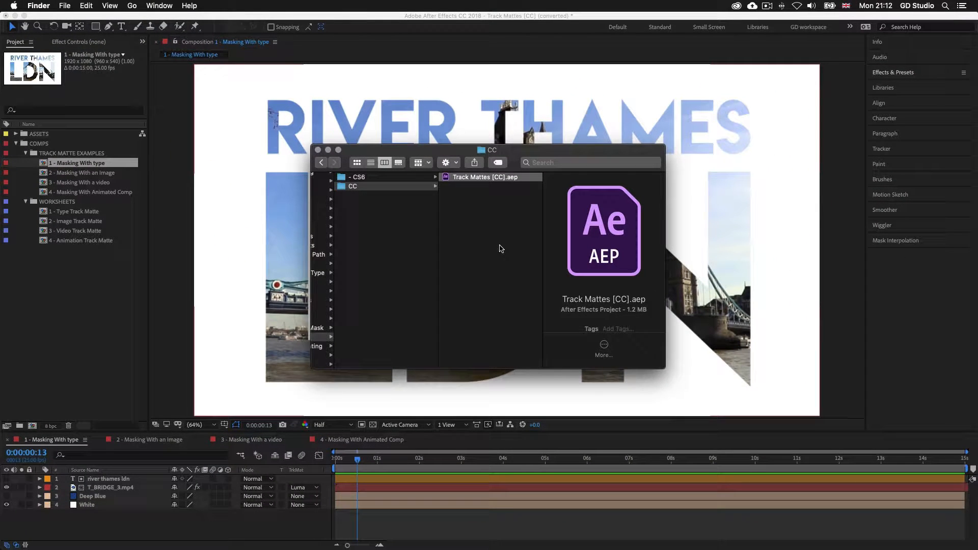
scroll(476, 246, left, 5)
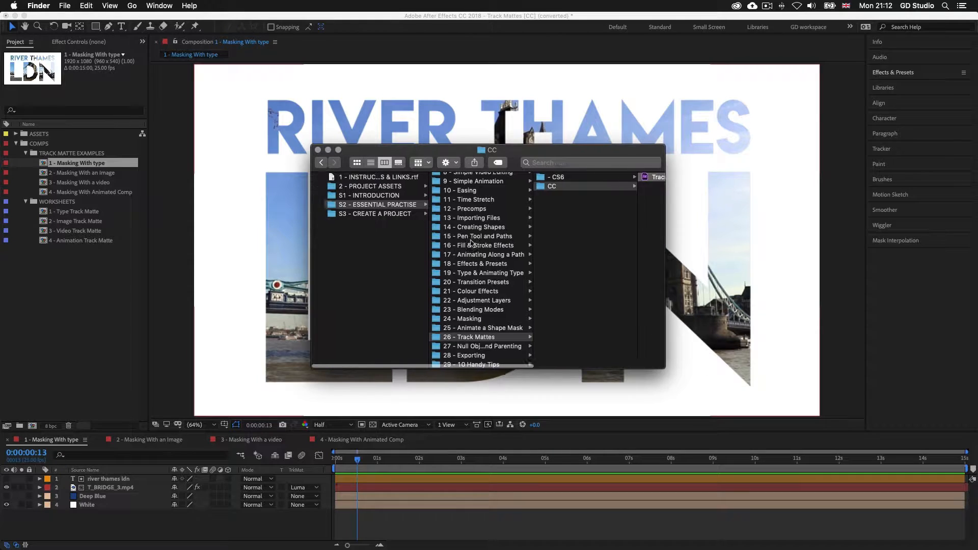
click(383, 269)
click(753, 286)
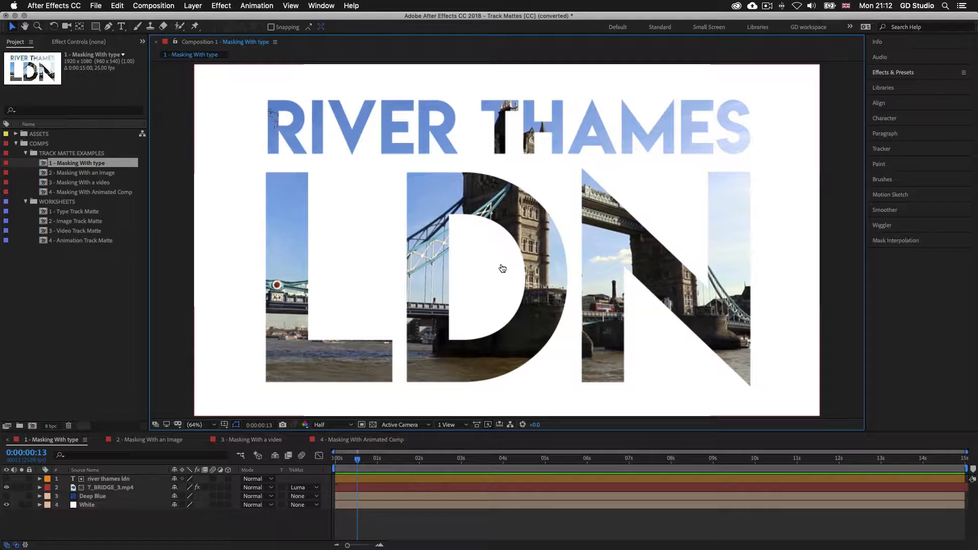
Go back to S2 - ESSENTIAL PRACTISE > 26 - Track Mattes > CC and open Track Mattes [CC].aep
key(super+Tab)
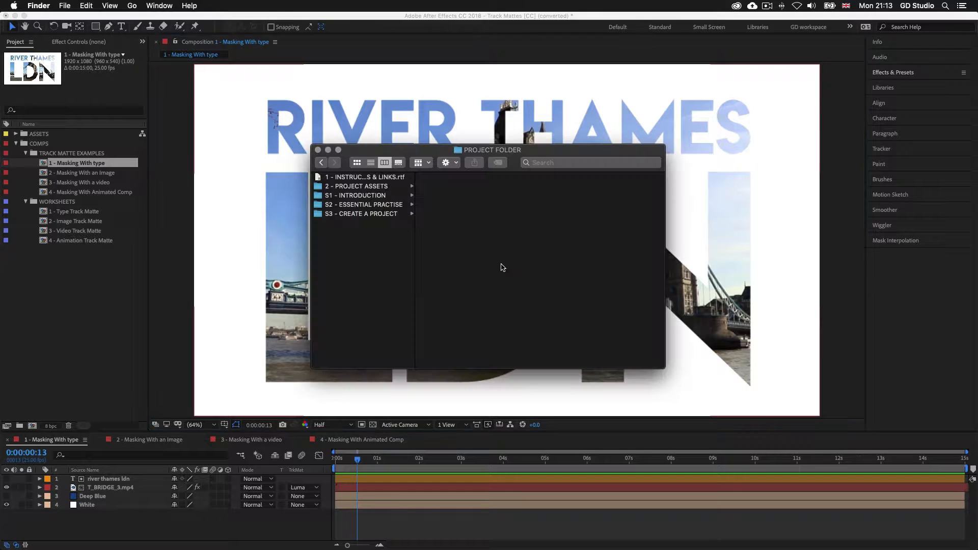
click(350, 205)
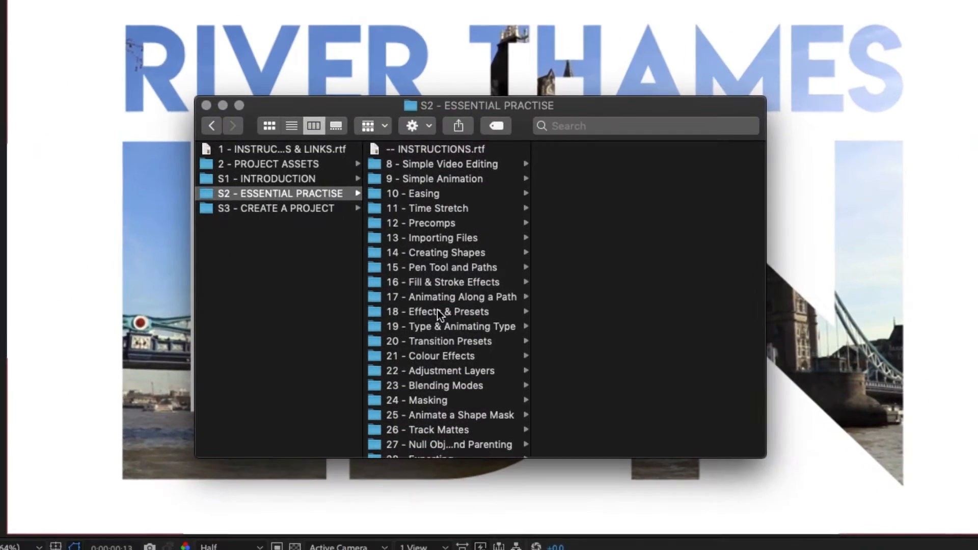
scroll(461, 280, down, 1)
click(430, 407)
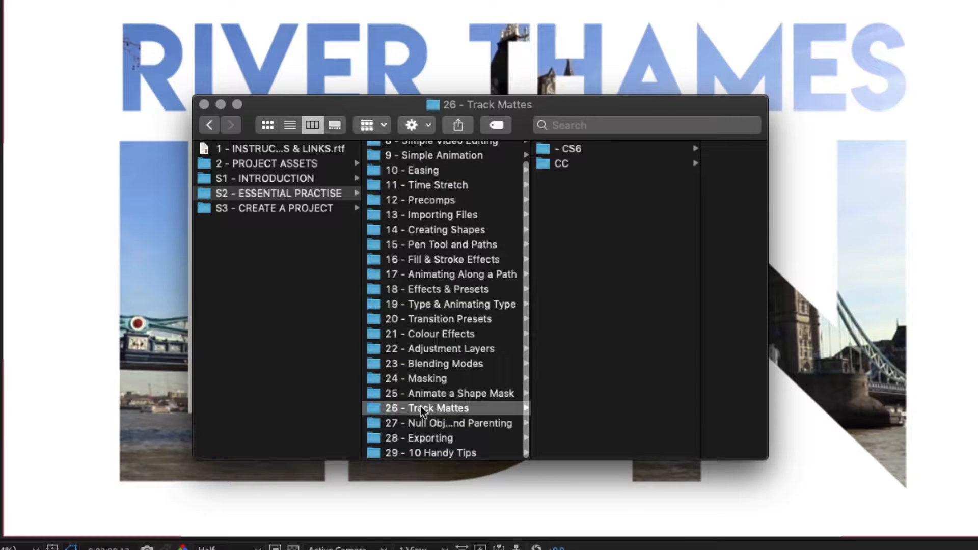
click(582, 164)
click(633, 148)
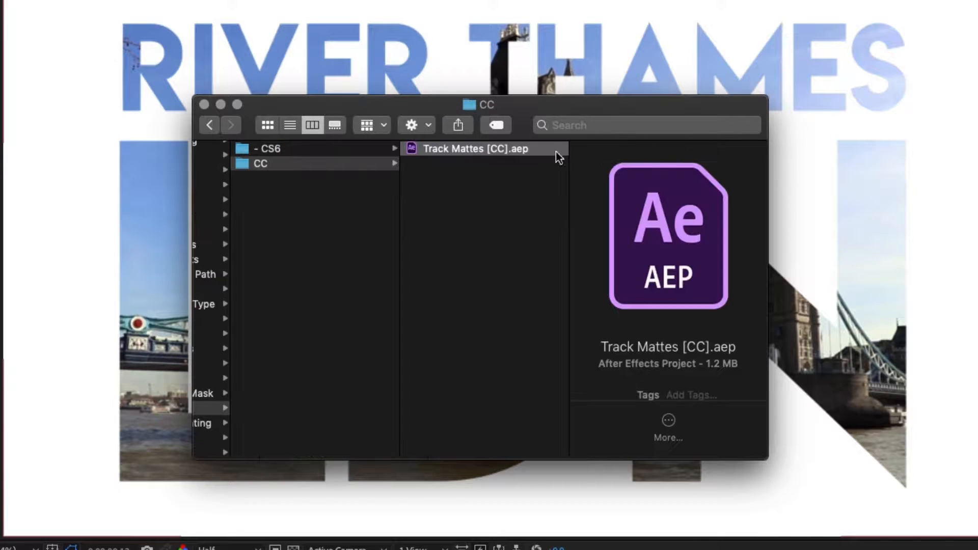
double_click(507, 149)
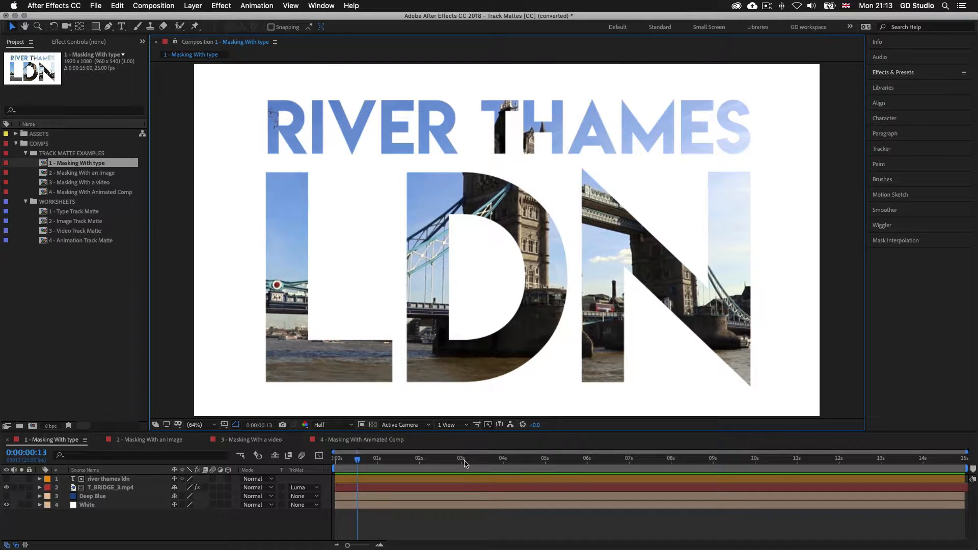
Browse the TRACK MATTE EXAMPLES folder and open the 1 - Masking With type composition
click(71, 154)
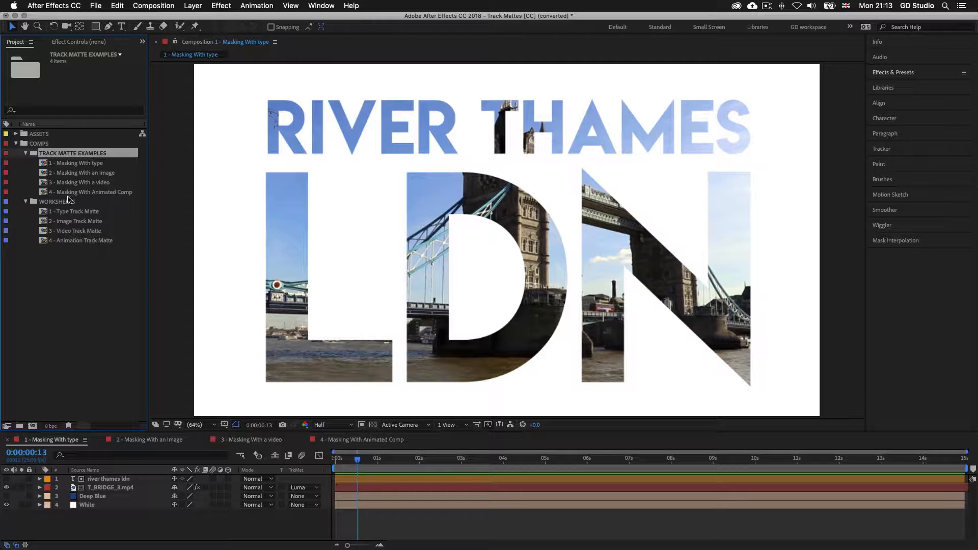
click(70, 202)
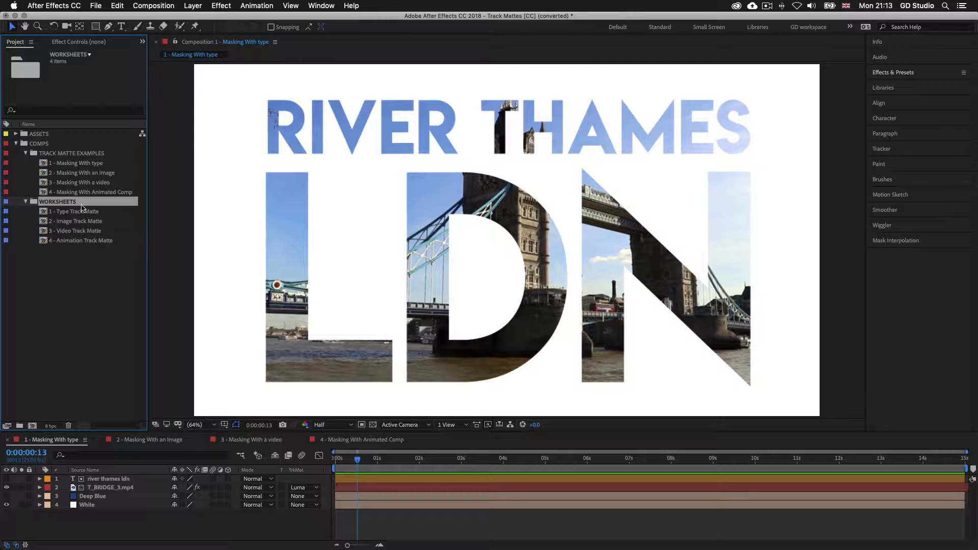
click(80, 154)
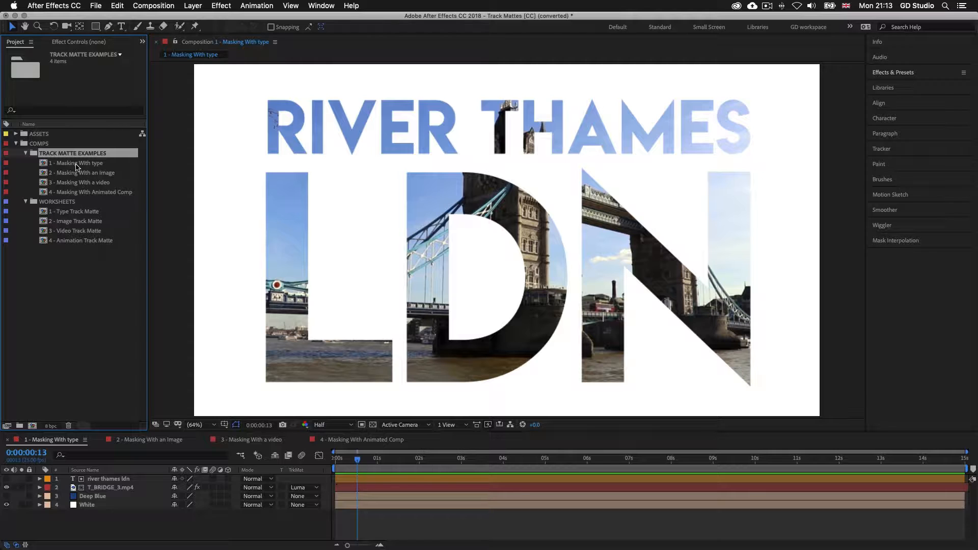
click(77, 164)
double_click(79, 164)
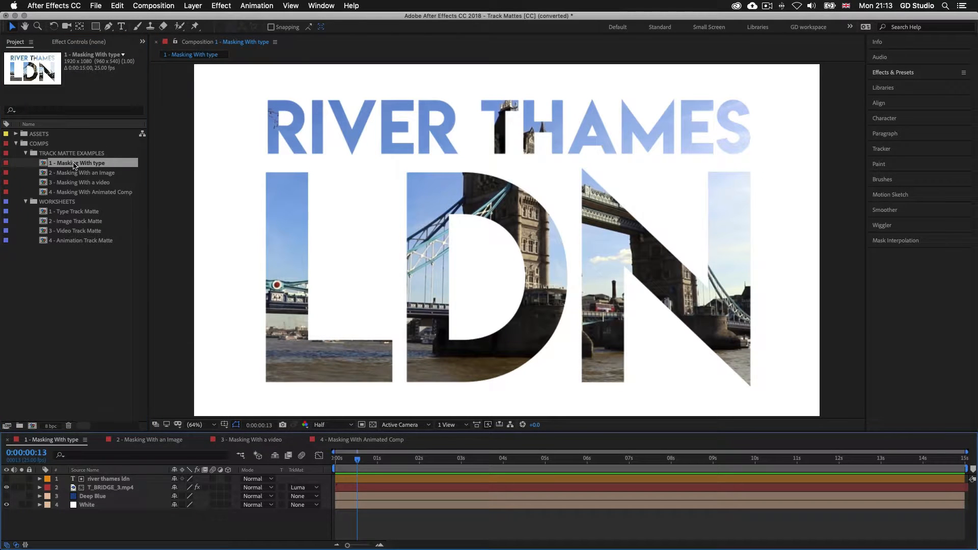
Preview the comp from 0:00:00:00, then start editing the river thames ldn title text
click(415, 524)
drag(358, 462, 334, 462)
key(space)
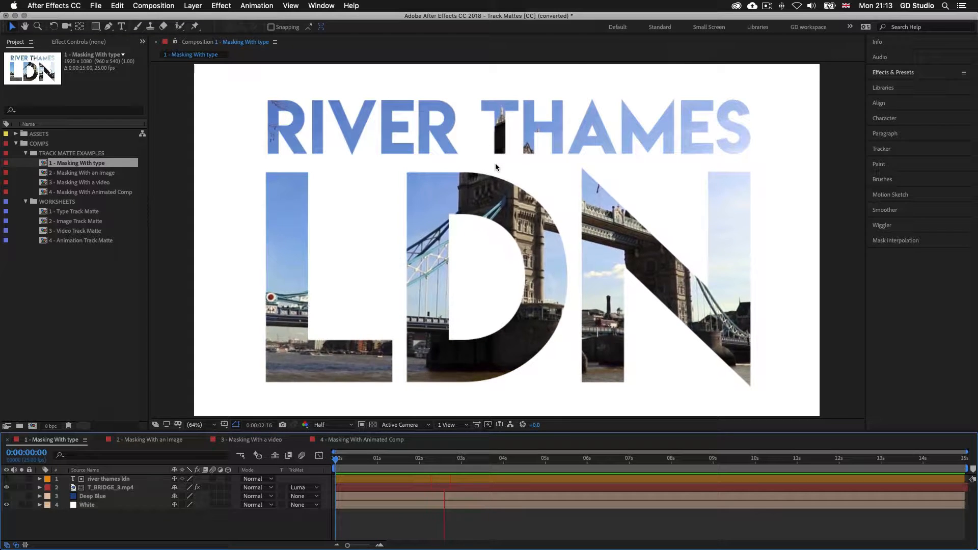
key(space)
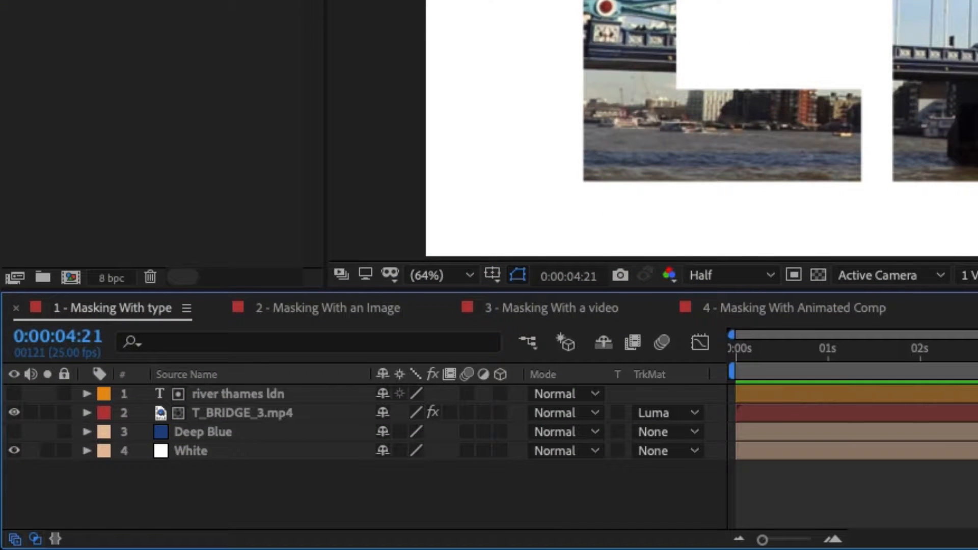
click(238, 393)
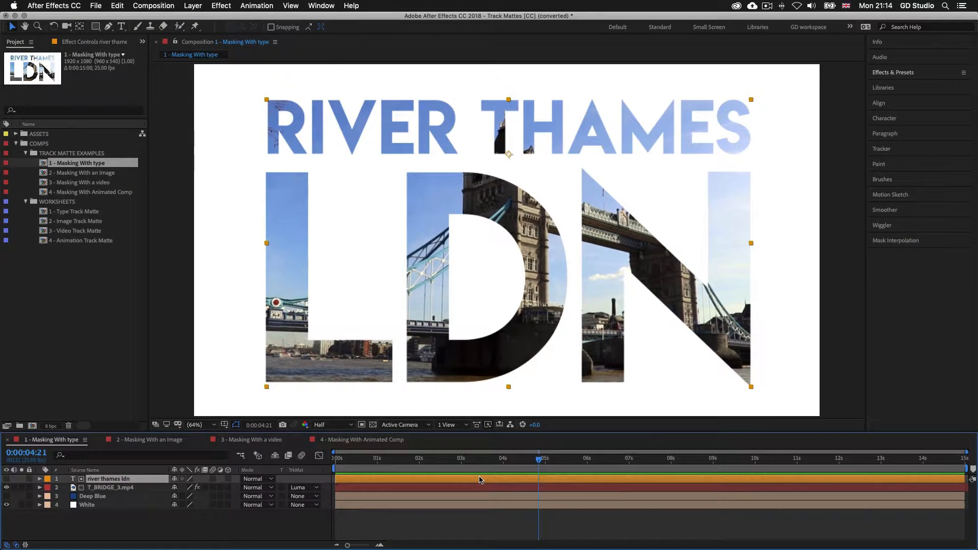
double_click(479, 479)
click(565, 121)
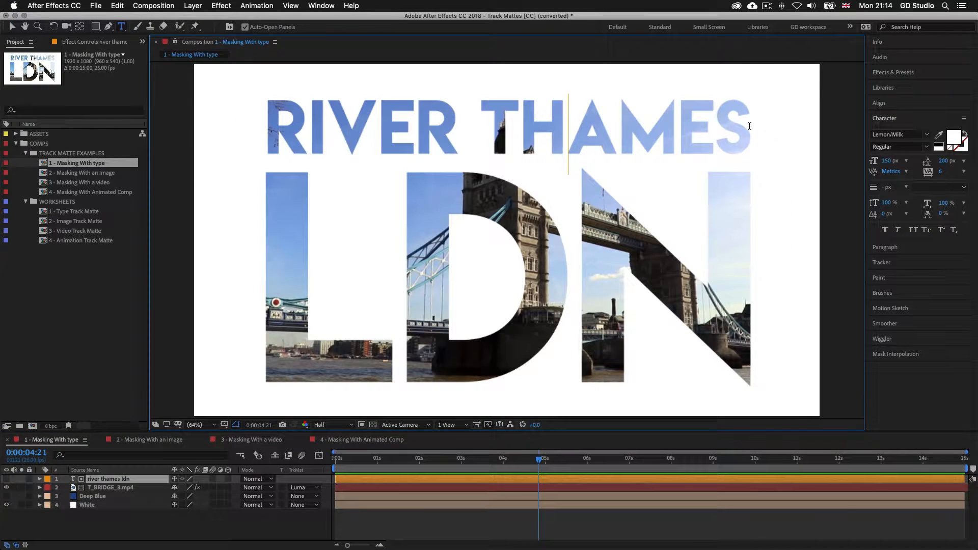
drag(749, 125, 271, 124)
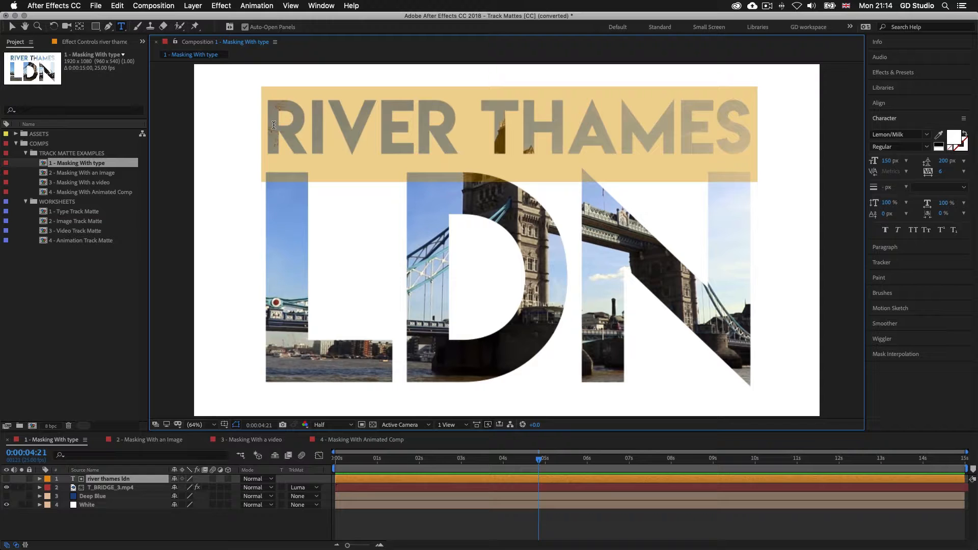
text(london)
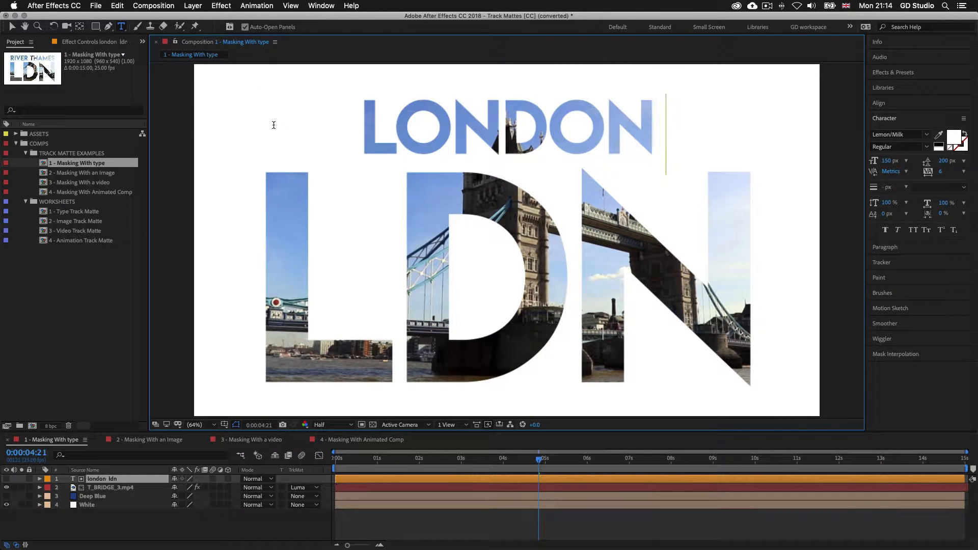
key(BackSpace)
key(BackSpace)
key(BackSpace)
key(BackSpace)
key(BackSpace)
key(BackSpace)
key(BackSpace)
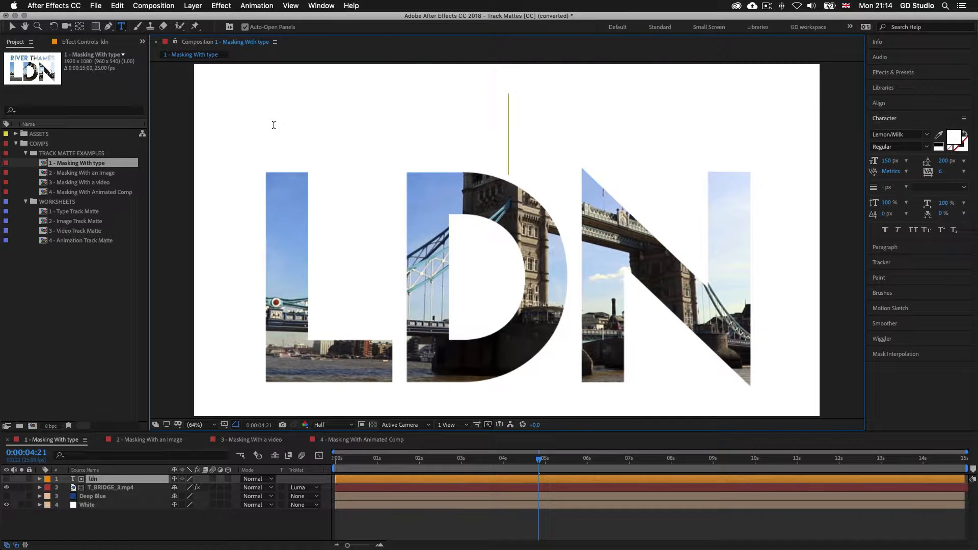
text(river thames)
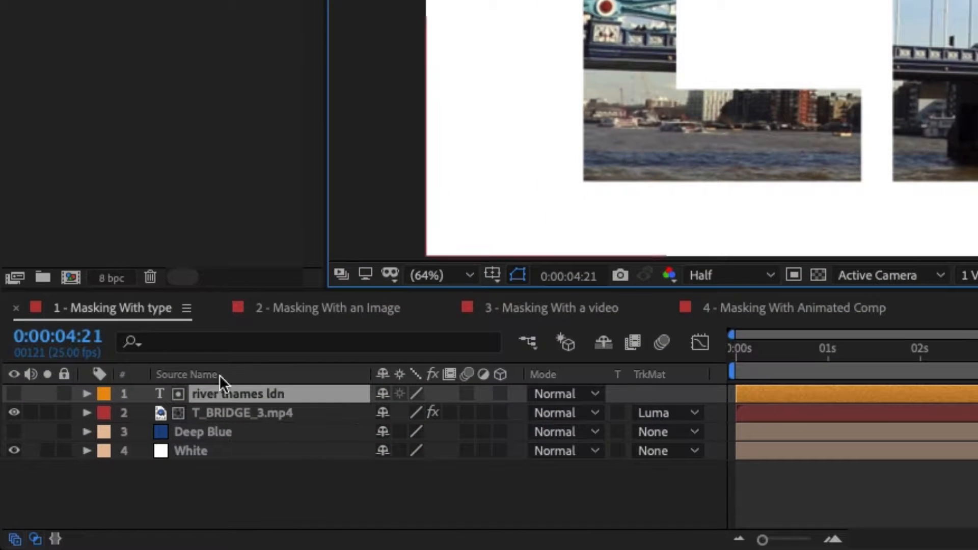
Toggle the river thames ldn text layer's visibility and check T_BRIDGE_3.mp4's Luma Matte setting
click(14, 393)
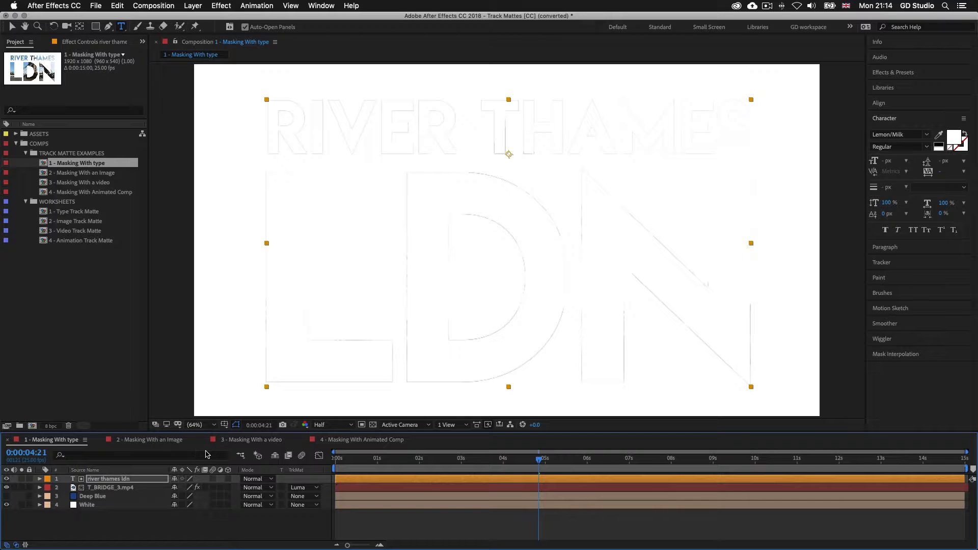
click(7, 479)
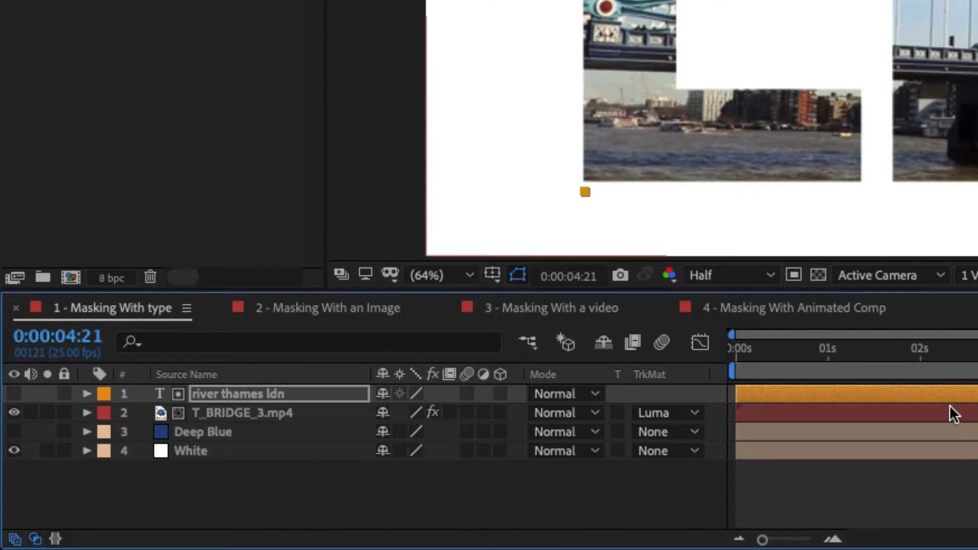
click(438, 488)
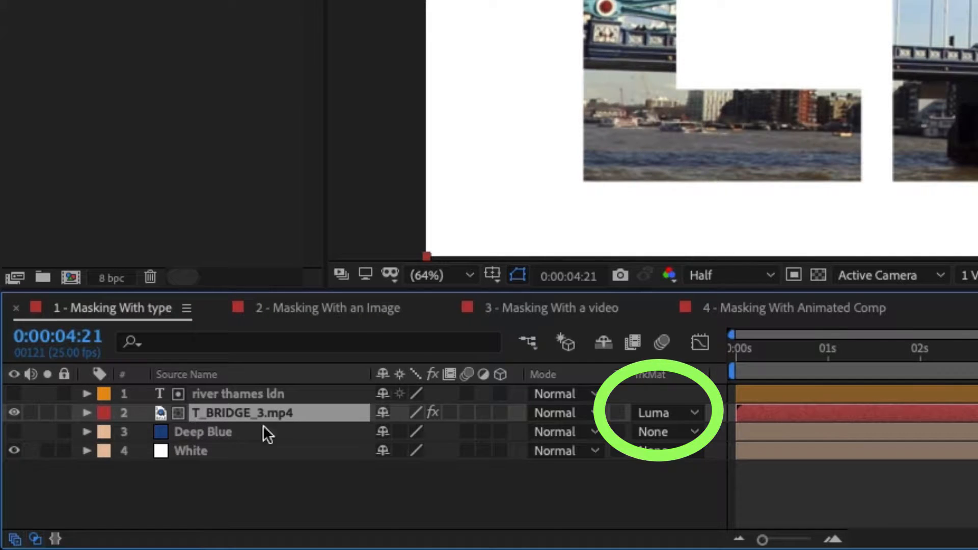
click(692, 411)
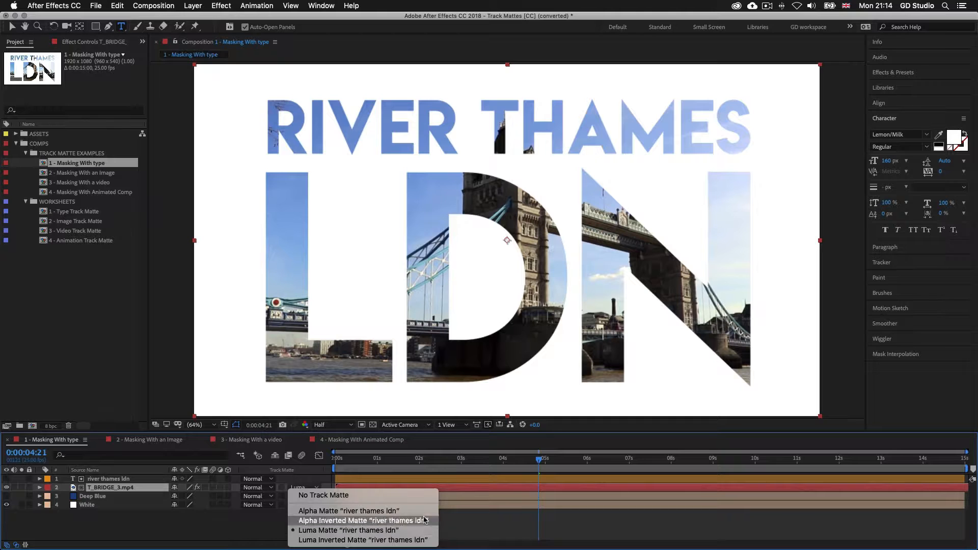
click(435, 490)
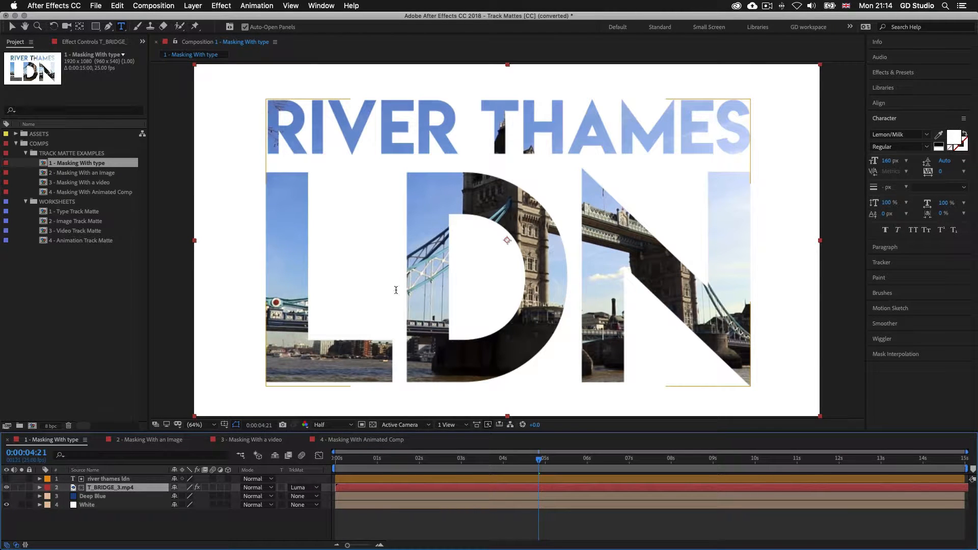
Keep Luma Matte as T_BRIDGE_3.mp4's track matte from the river thames ldn text layer
click(378, 519)
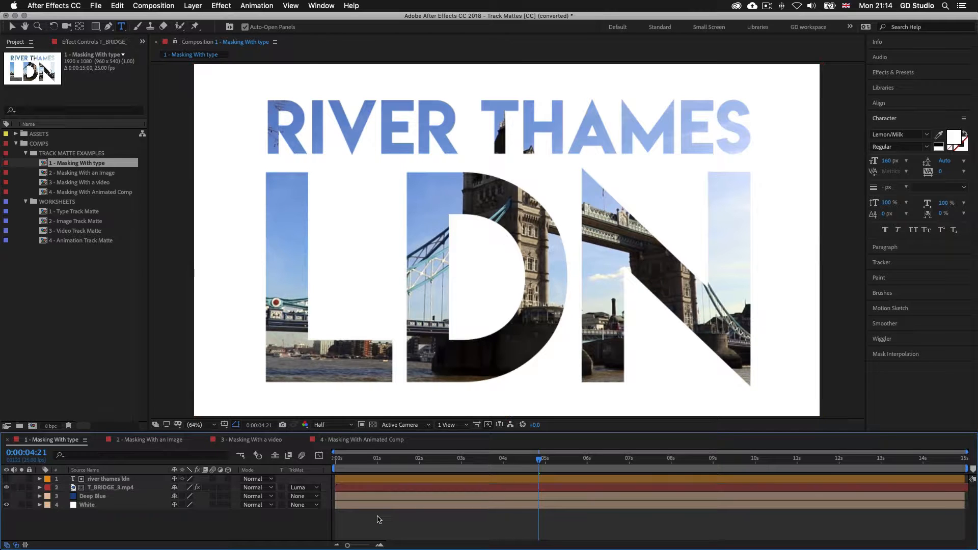
click(382, 478)
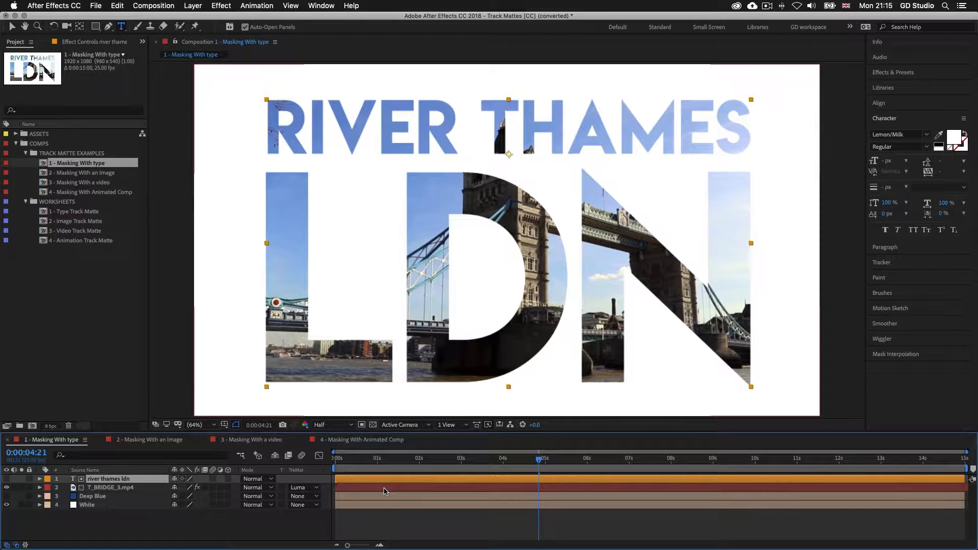
click(318, 490)
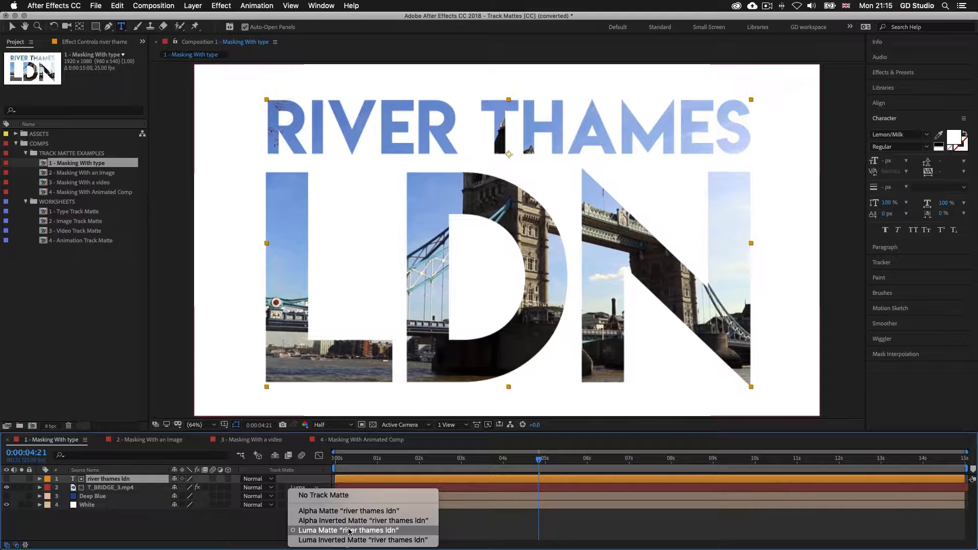
click(472, 489)
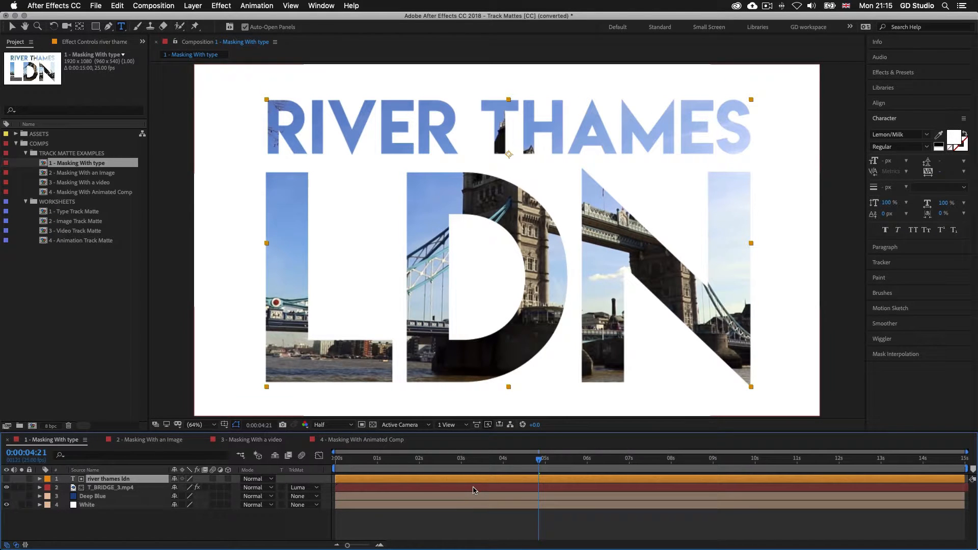
click(80, 173)
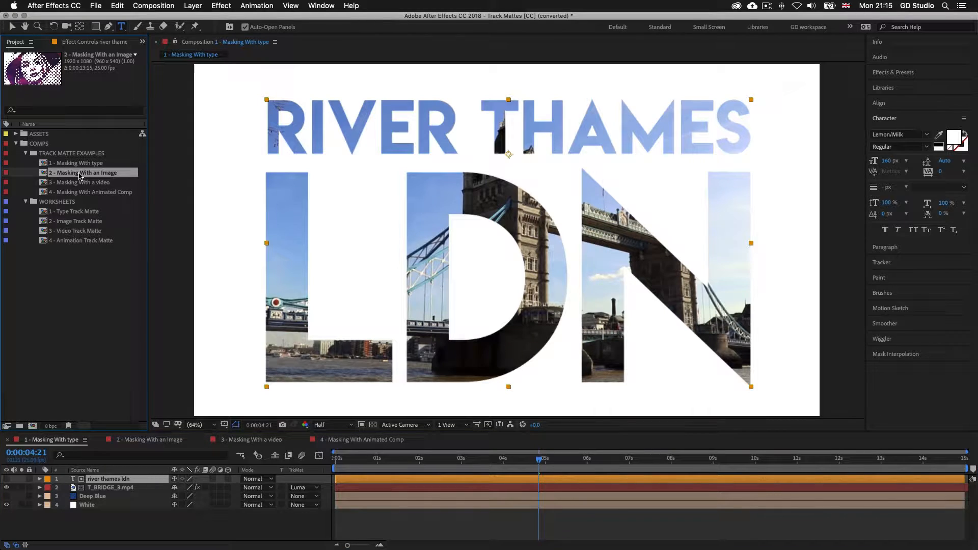
Open 2 - Masking With an Image, preview it from the start, and leave only Light Blue visible
double_click(80, 173)
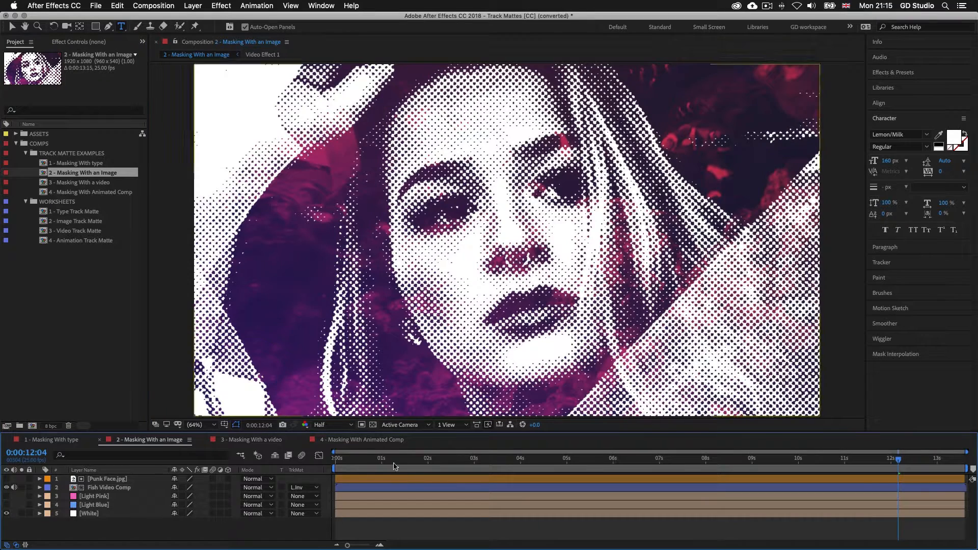
click(347, 460)
drag(347, 461, 335, 461)
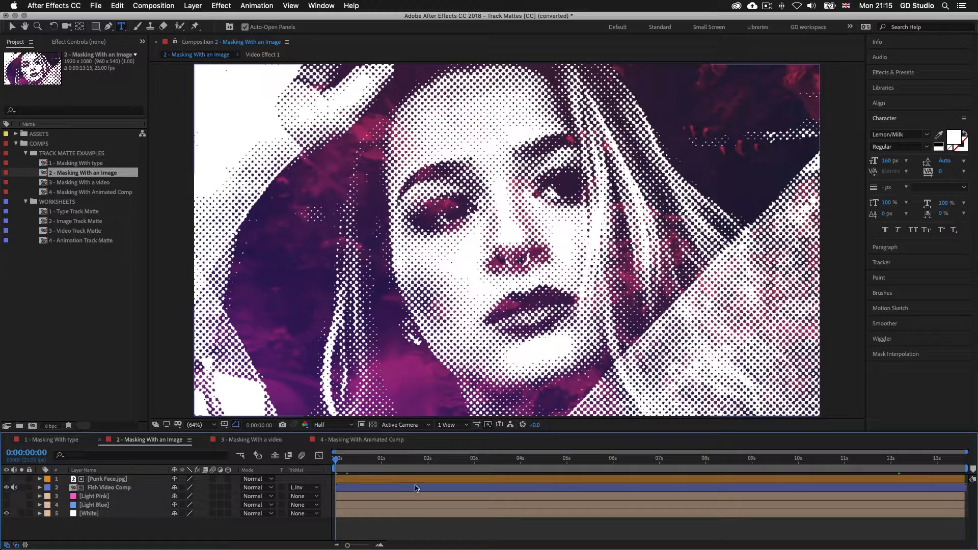
key(space)
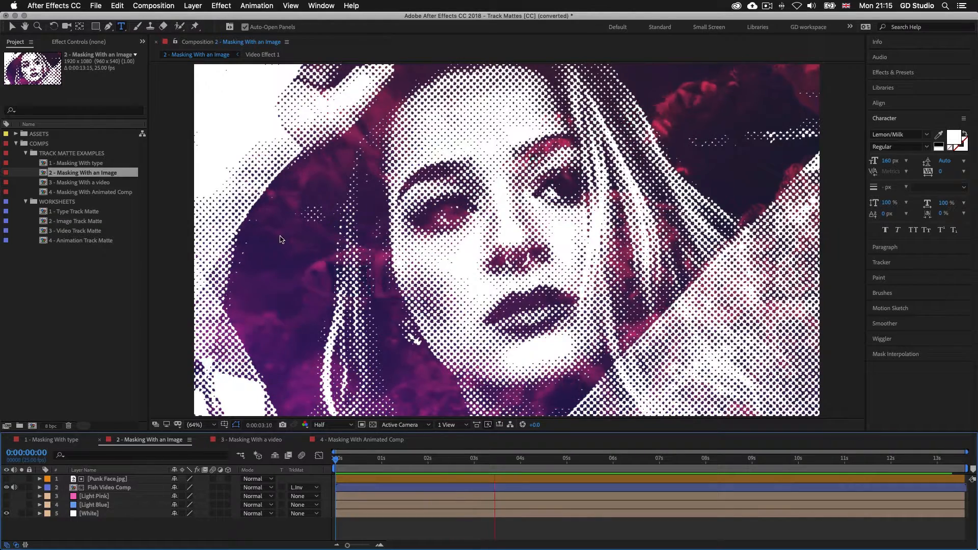
click(7, 505)
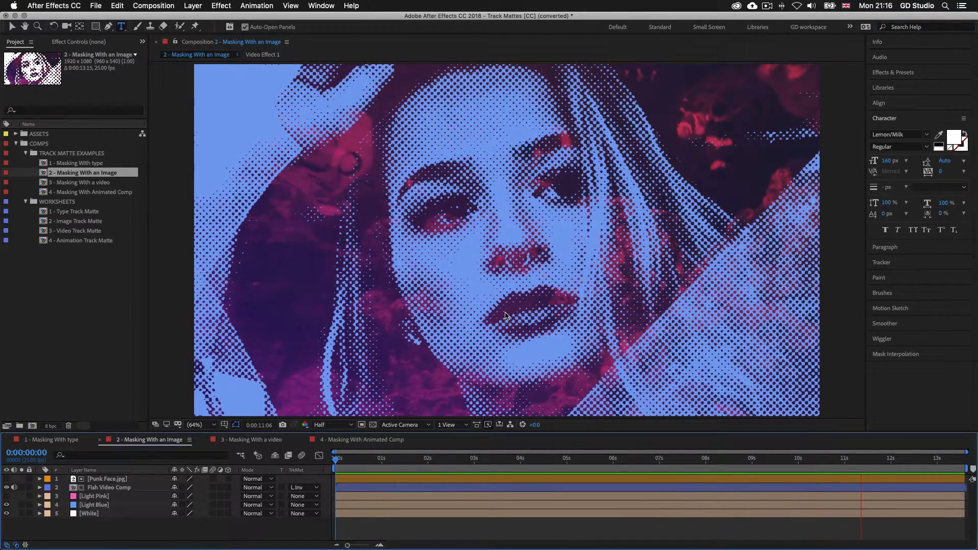
click(6, 496)
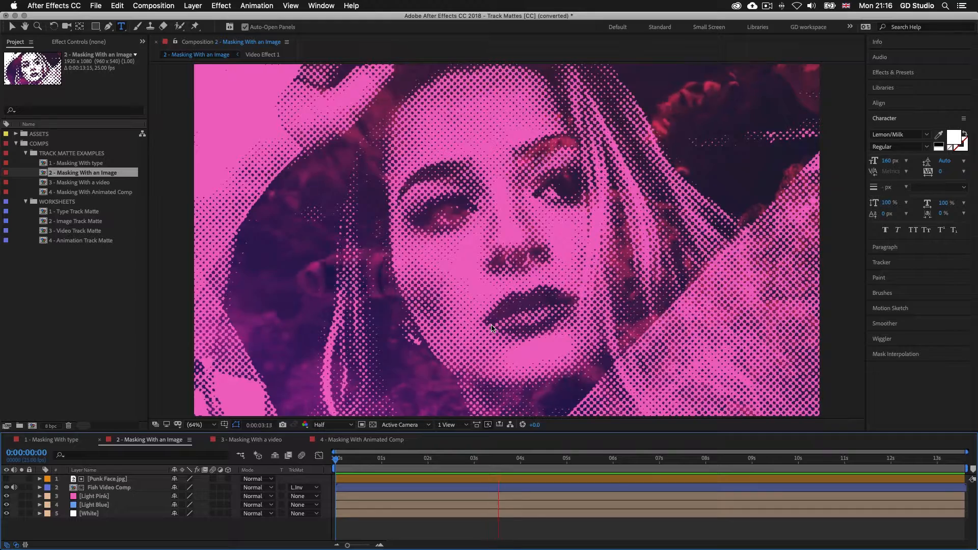
click(7, 497)
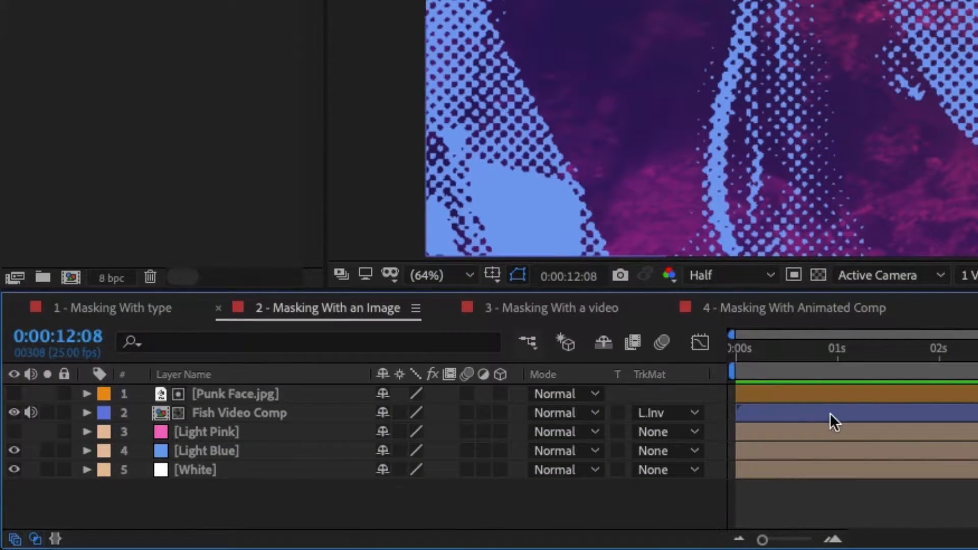
Show and hide the Punk Face.jpg matte, then open the Fish Video Comp precomp
click(850, 391)
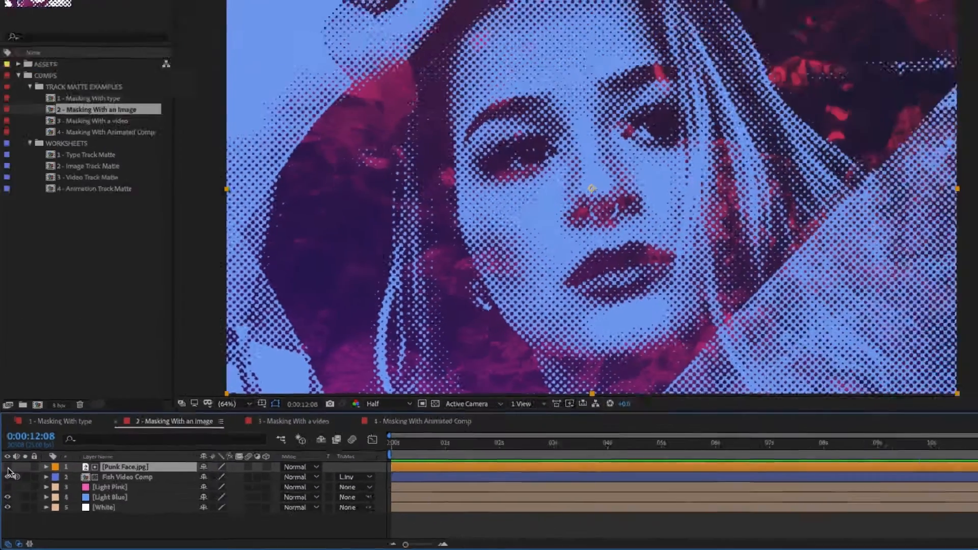
click(14, 395)
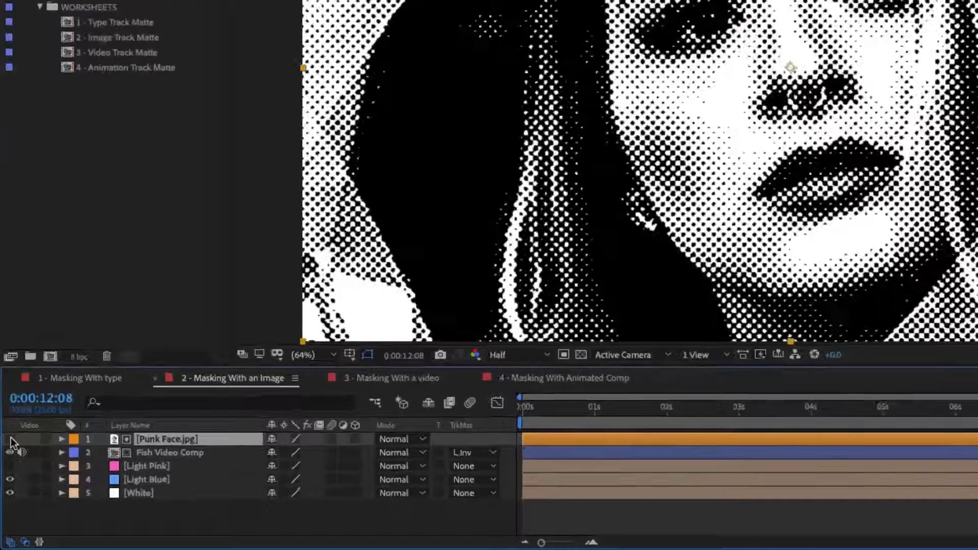
click(6, 479)
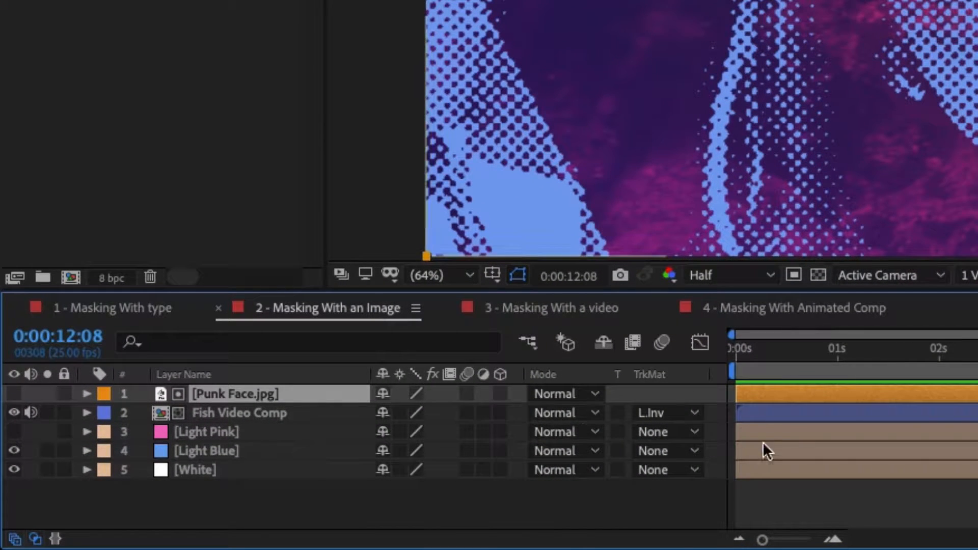
click(766, 412)
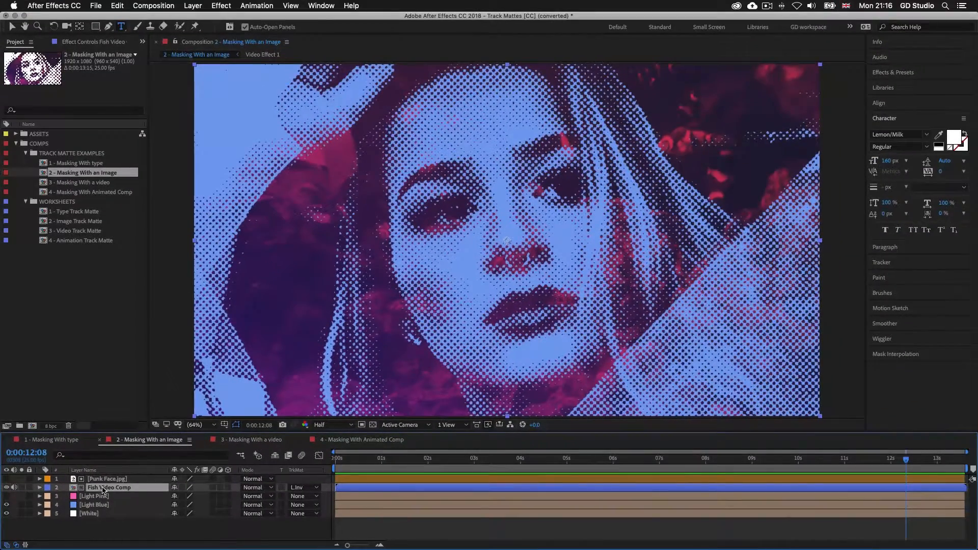
double_click(101, 489)
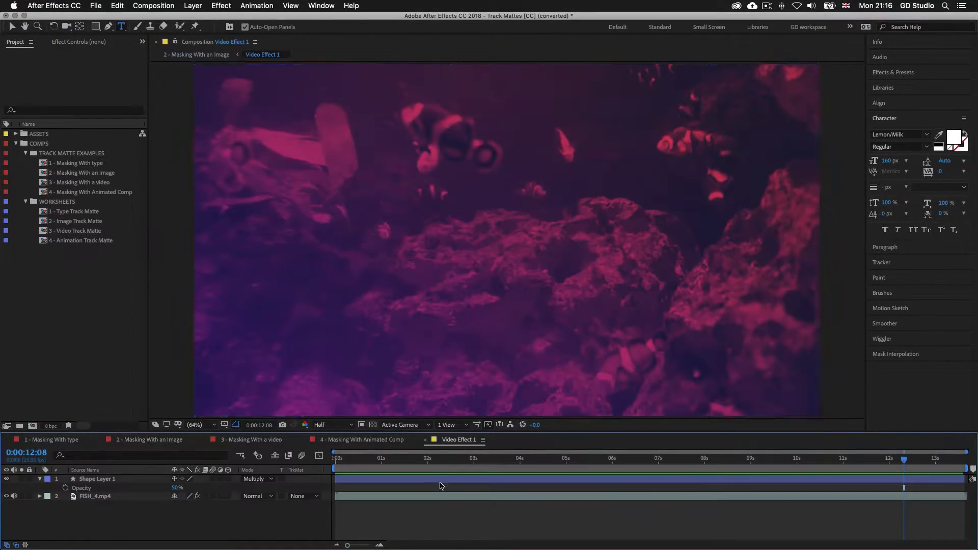
Preview the fish footage in Video Effect 1, toggle Shape Layer 1's tint, and close the precomp
click(429, 461)
key(space)
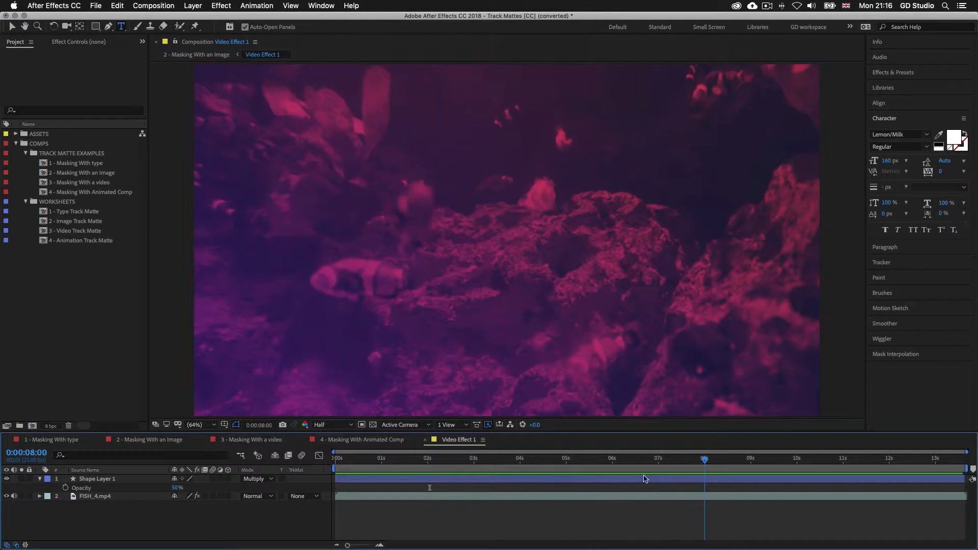
click(376, 459)
click(394, 478)
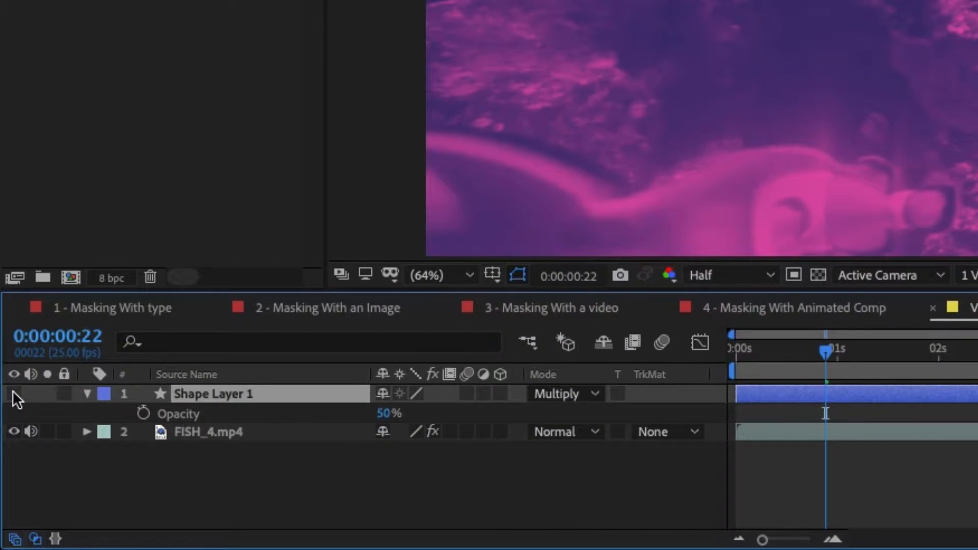
click(6, 478)
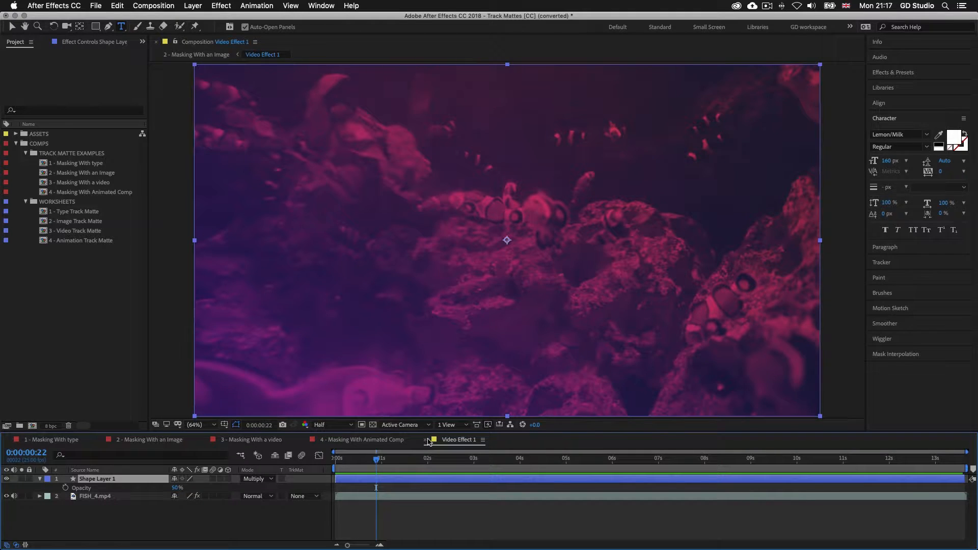
click(426, 441)
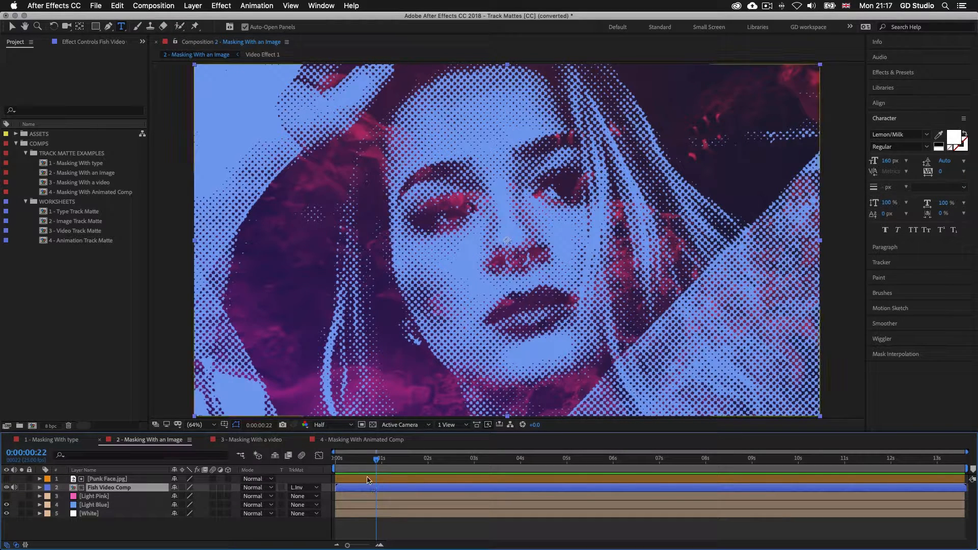
click(386, 481)
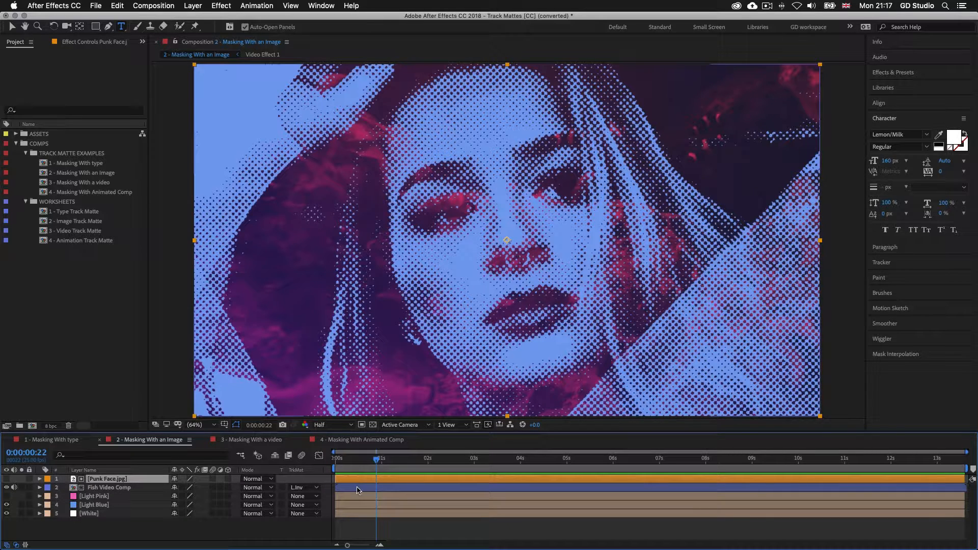
click(356, 488)
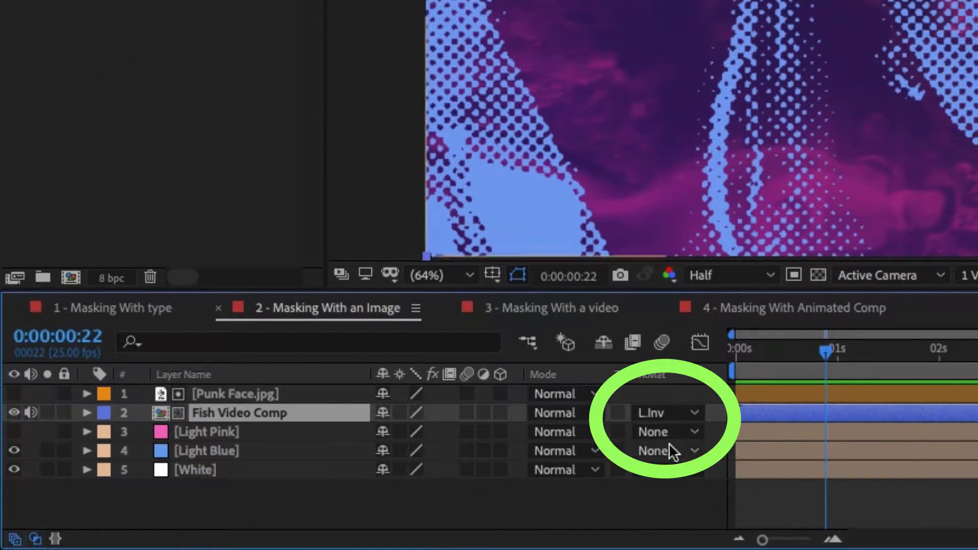
click(694, 411)
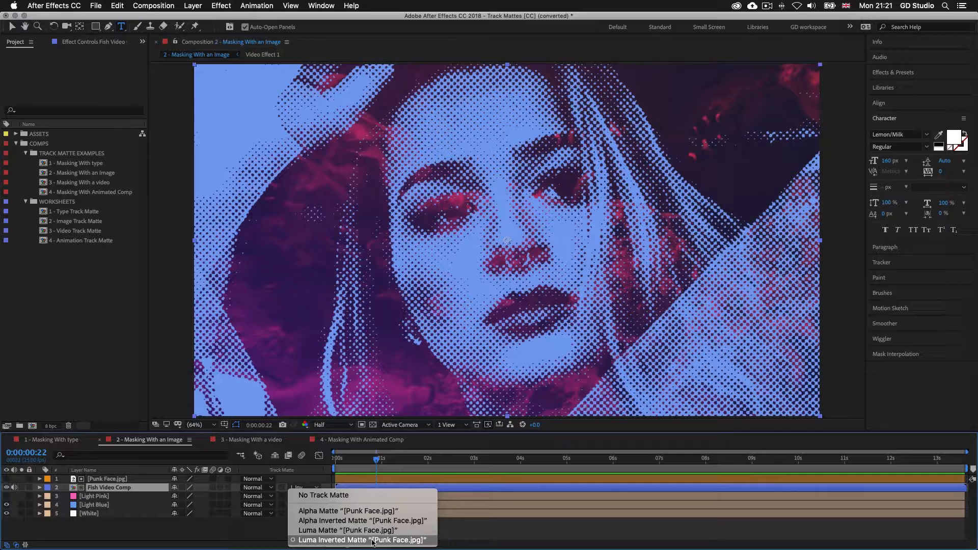
click(446, 488)
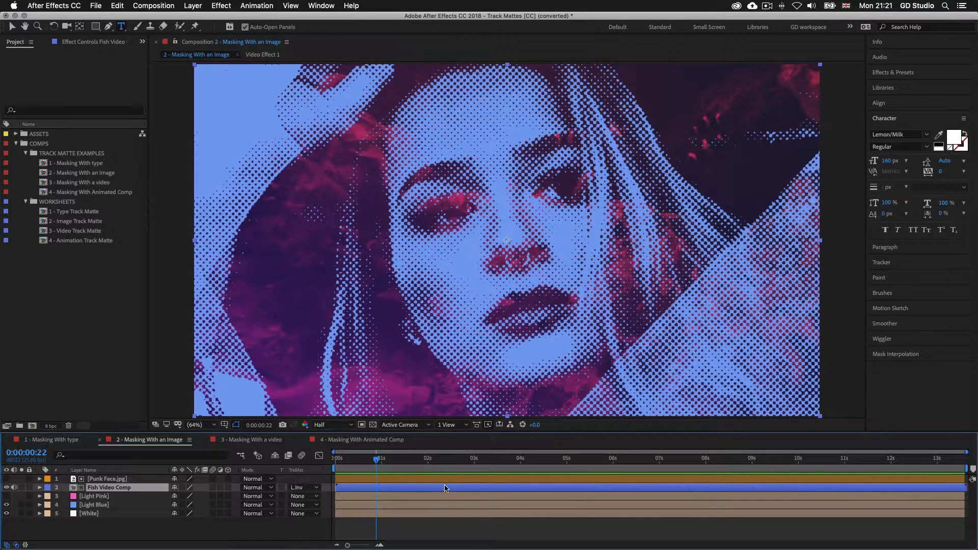
click(366, 479)
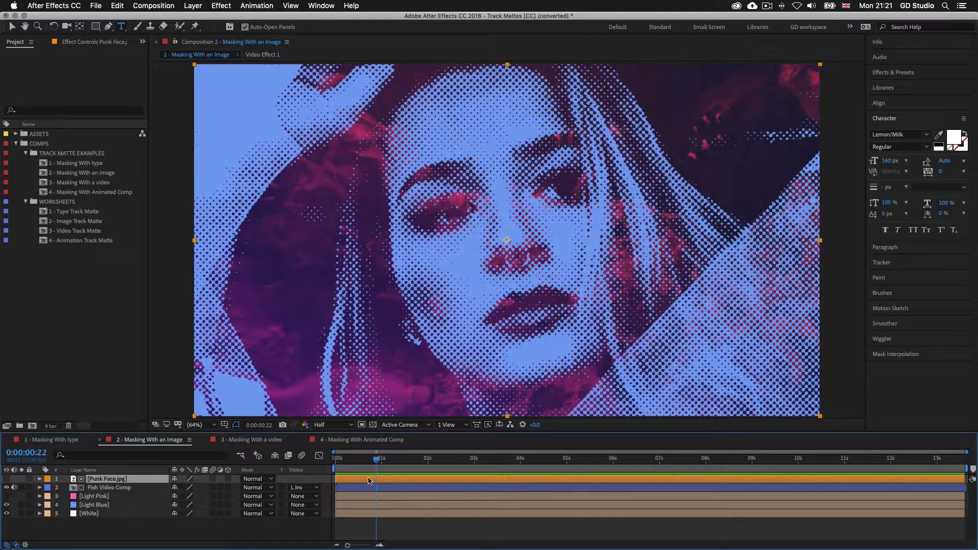
click(358, 489)
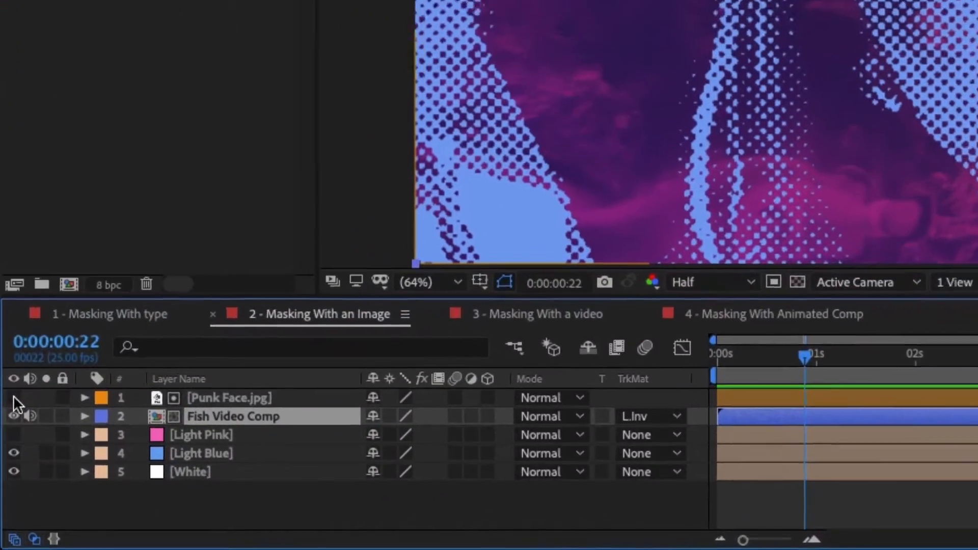
Show and hide the black-and-white Punk Face.jpg matte, then open Fish Video Comp's track matte choices
click(6, 479)
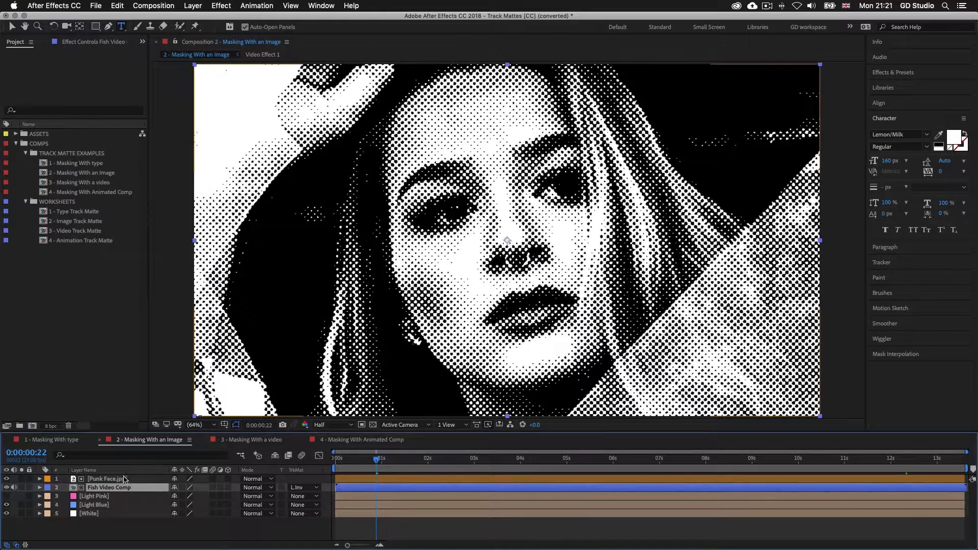
click(6, 478)
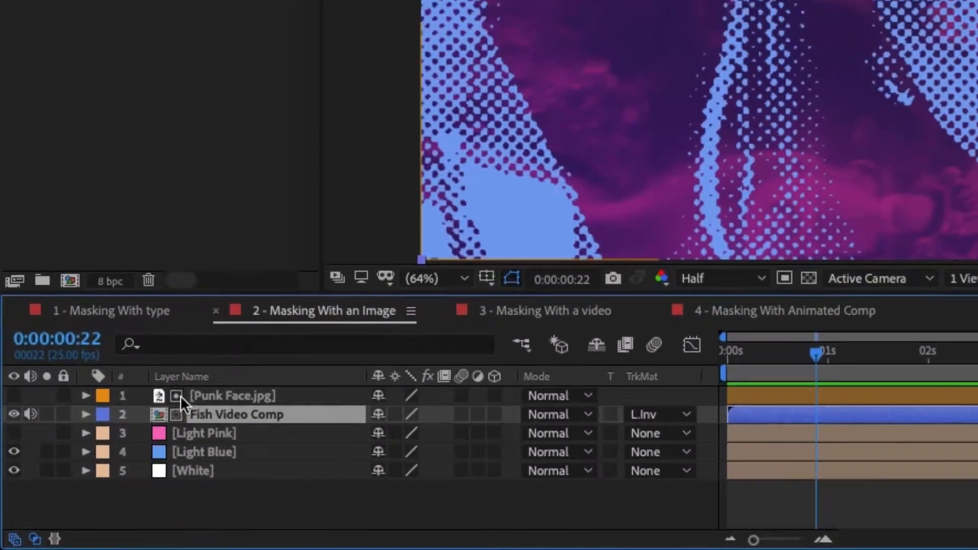
click(695, 412)
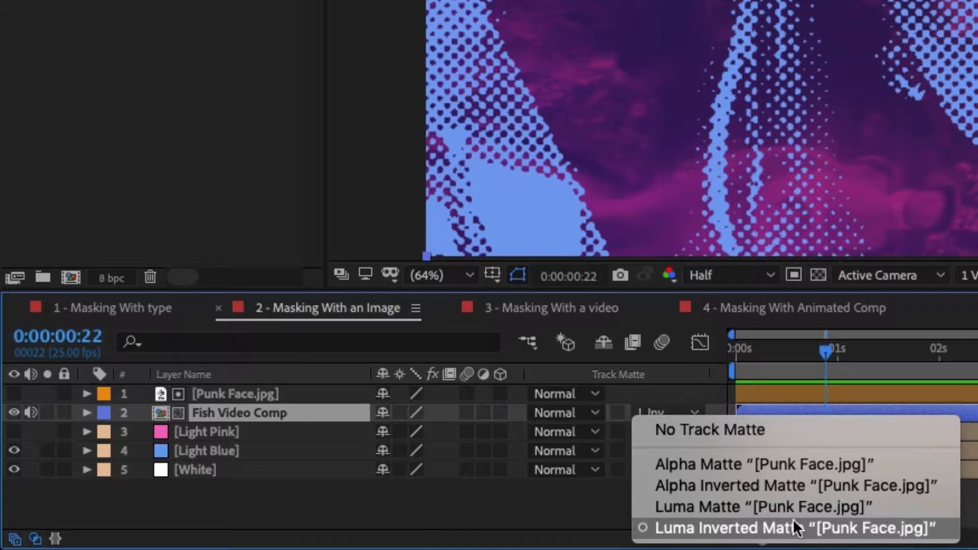
Compare Luma Matte and Luma Inverted Matte on Fish Video Comp, settling on Luma Inverted from Punk Face.jpg
click(761, 506)
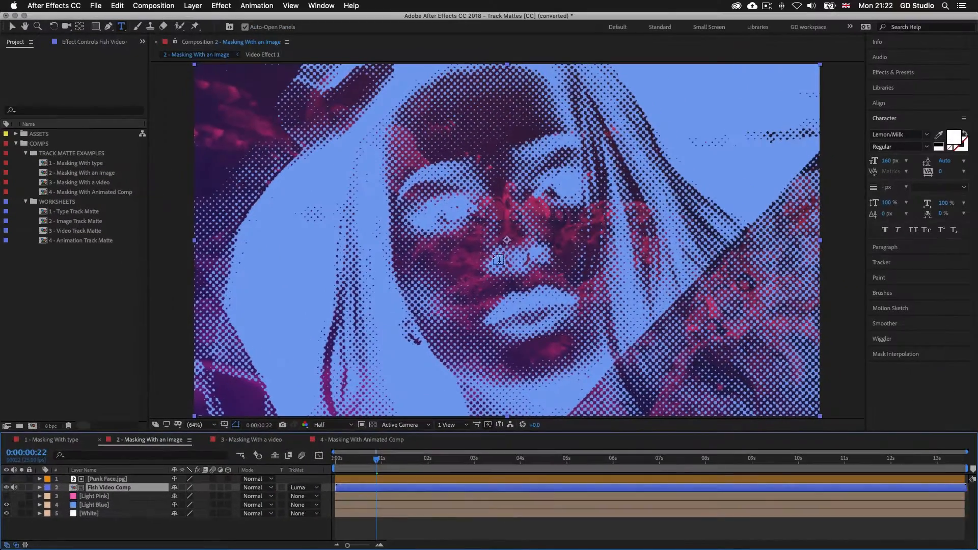
key(space)
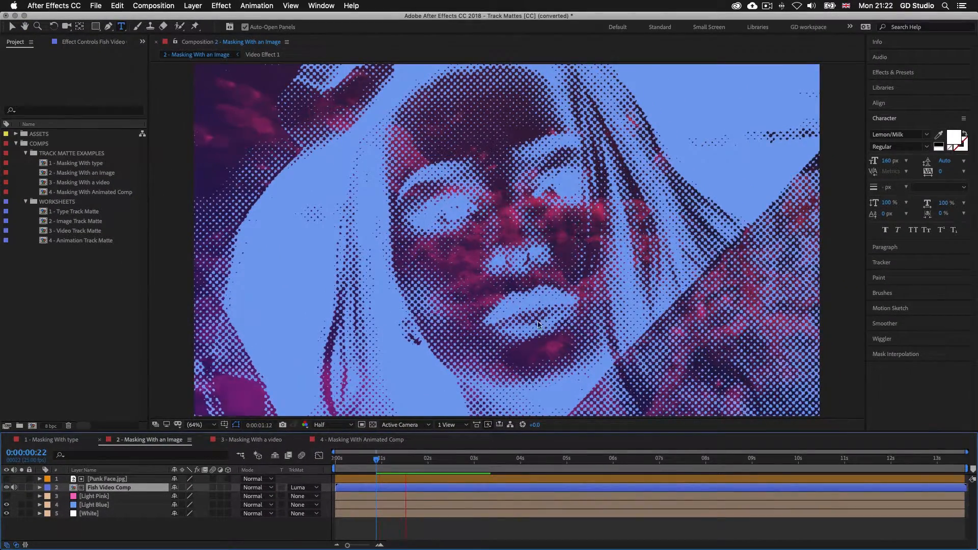
click(316, 488)
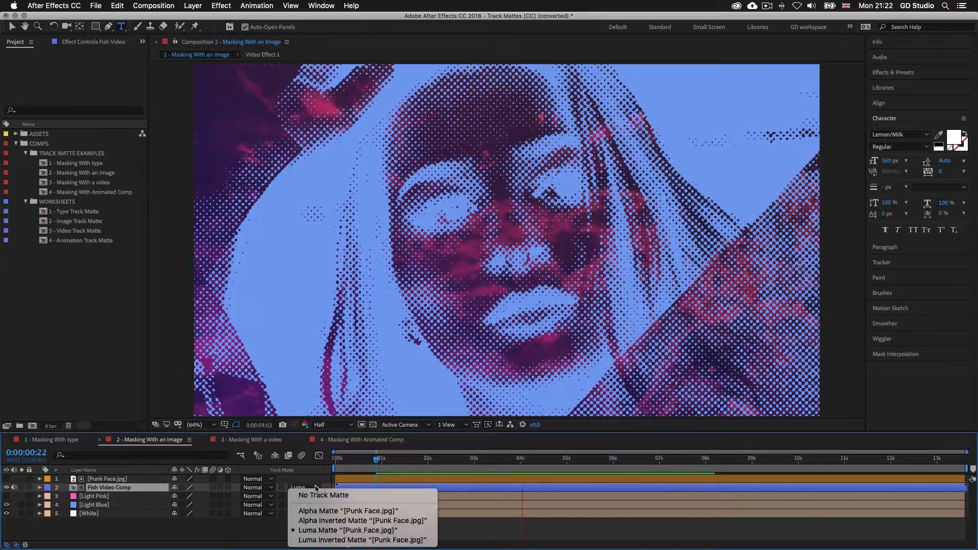
click(316, 539)
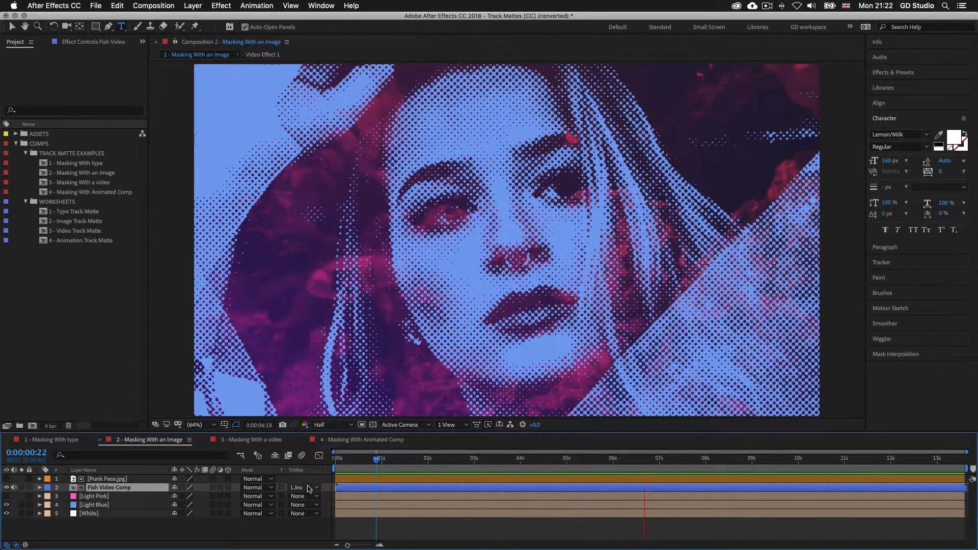
click(315, 487)
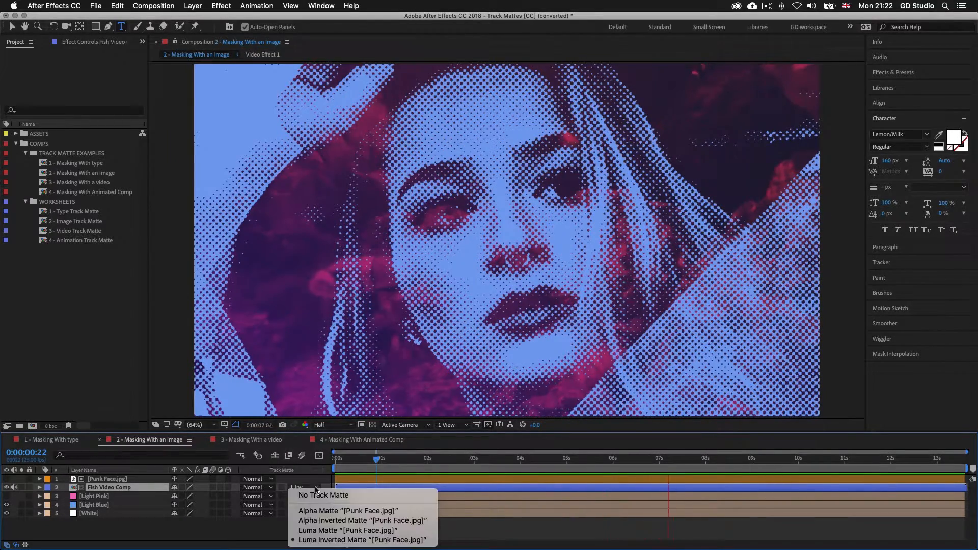
click(324, 532)
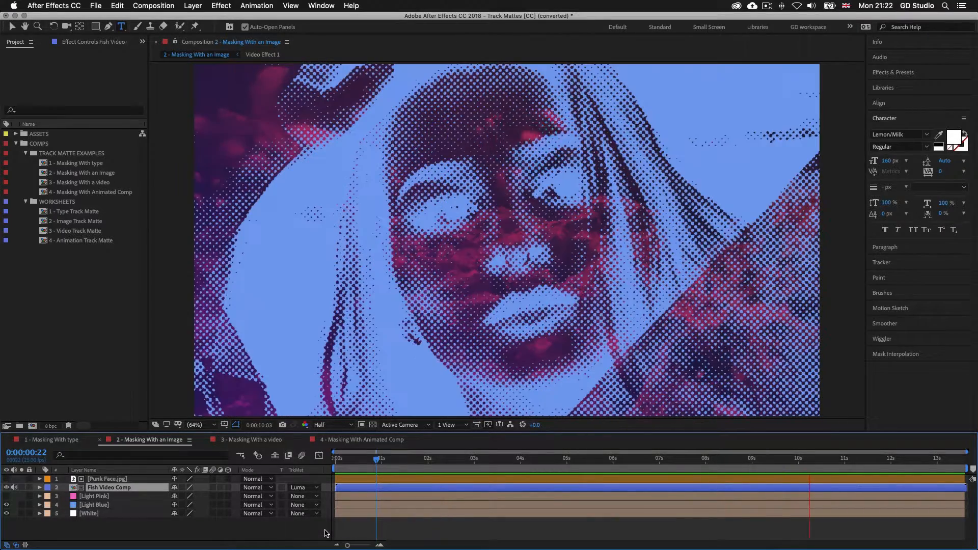
click(305, 487)
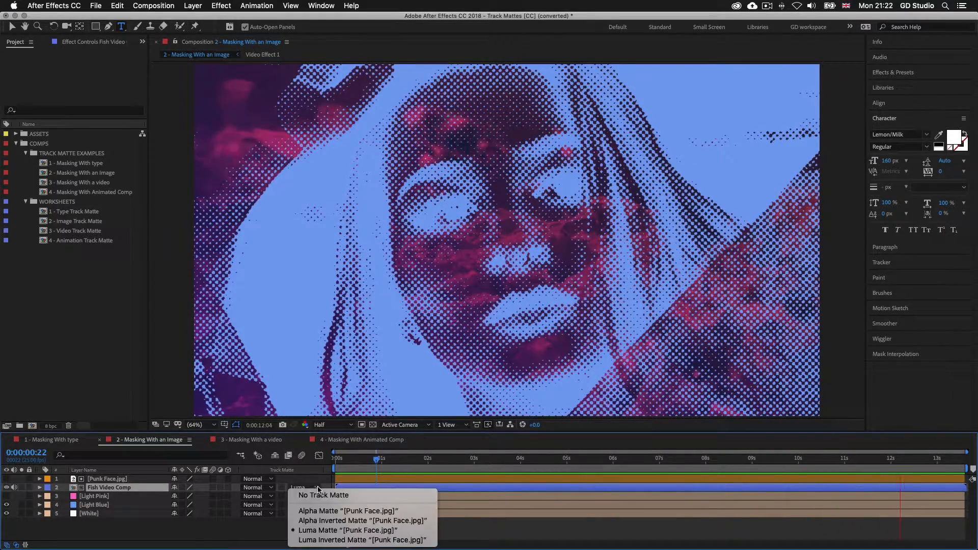
click(314, 540)
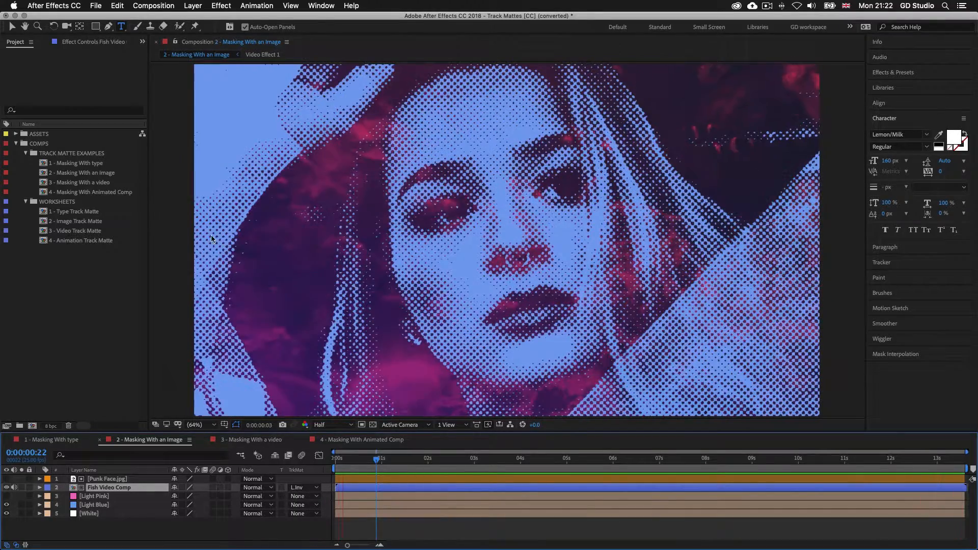
click(79, 183)
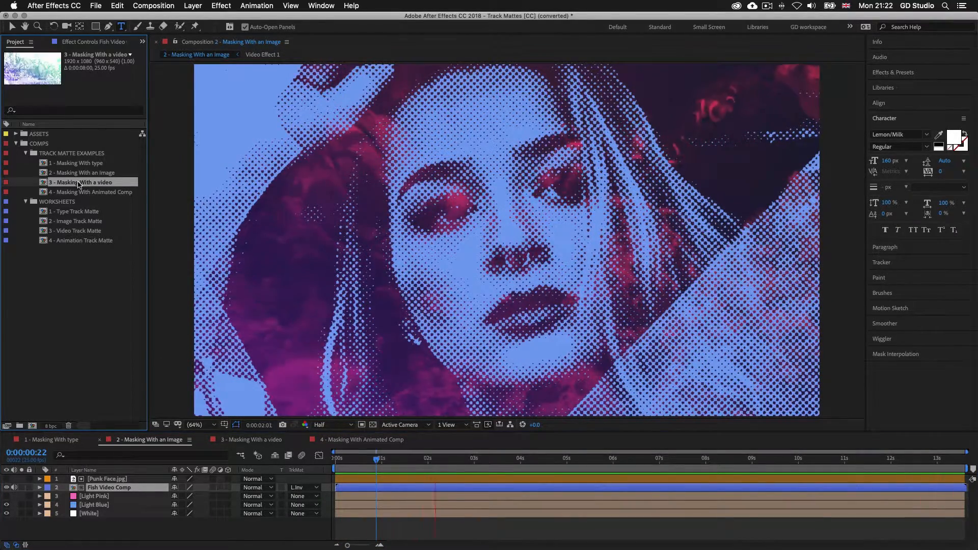
Open the 3 - Masking With a video composition and preview it
double_click(79, 183)
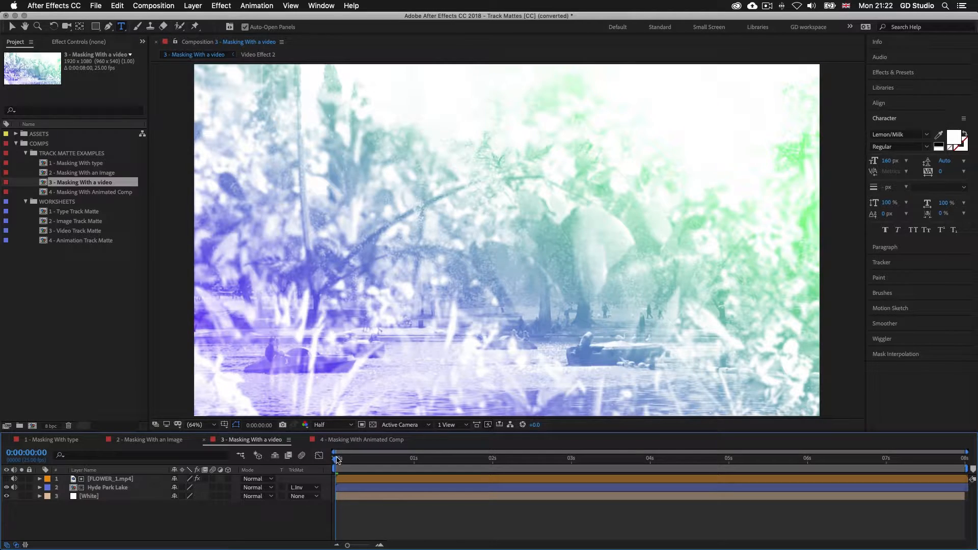
key(space)
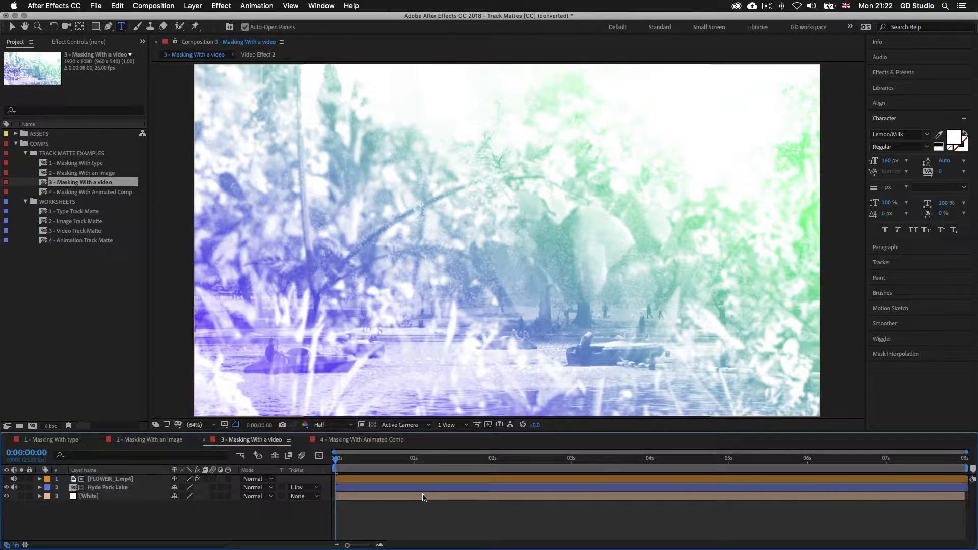
key(space)
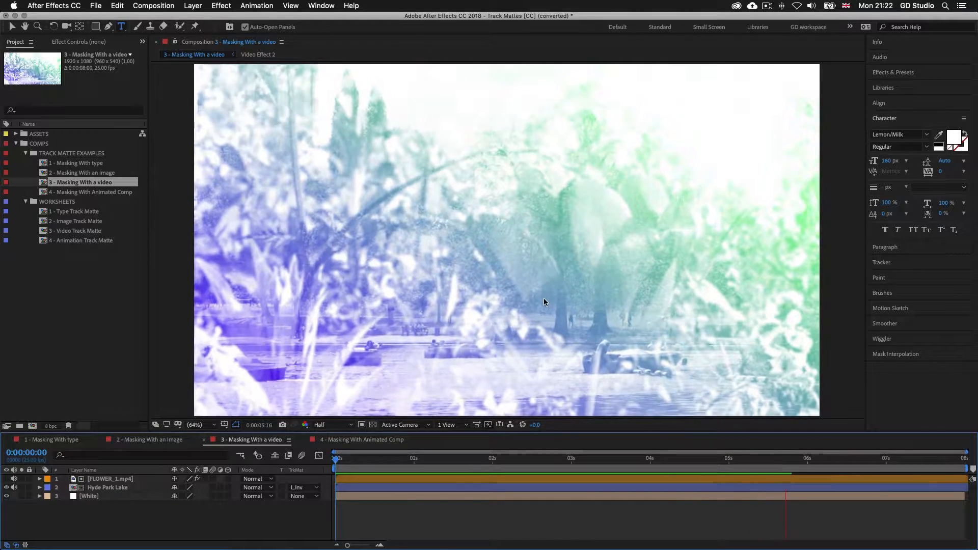
key(space)
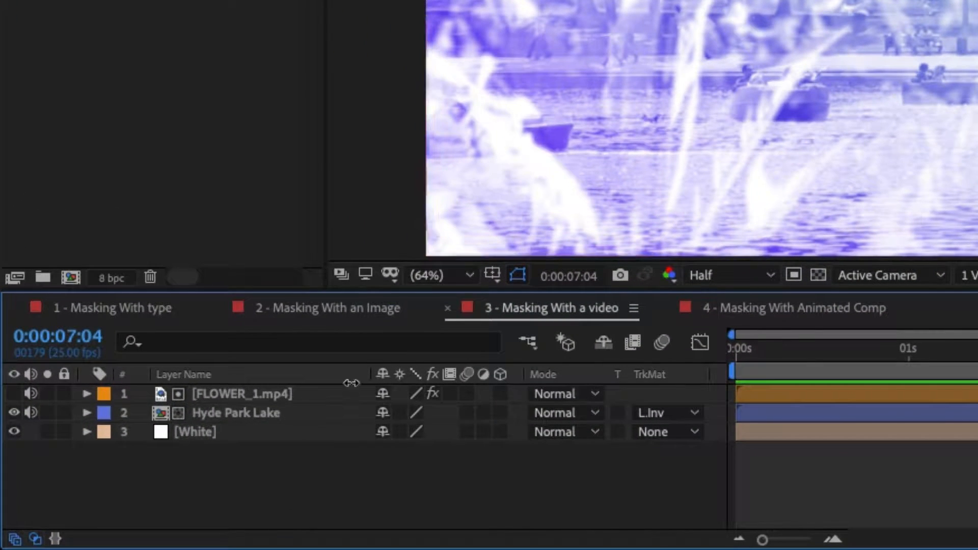
Show and preview the black-and-white FLOWER_1.mp4 matte, hide it, and select Hyde Park Lake
click(262, 394)
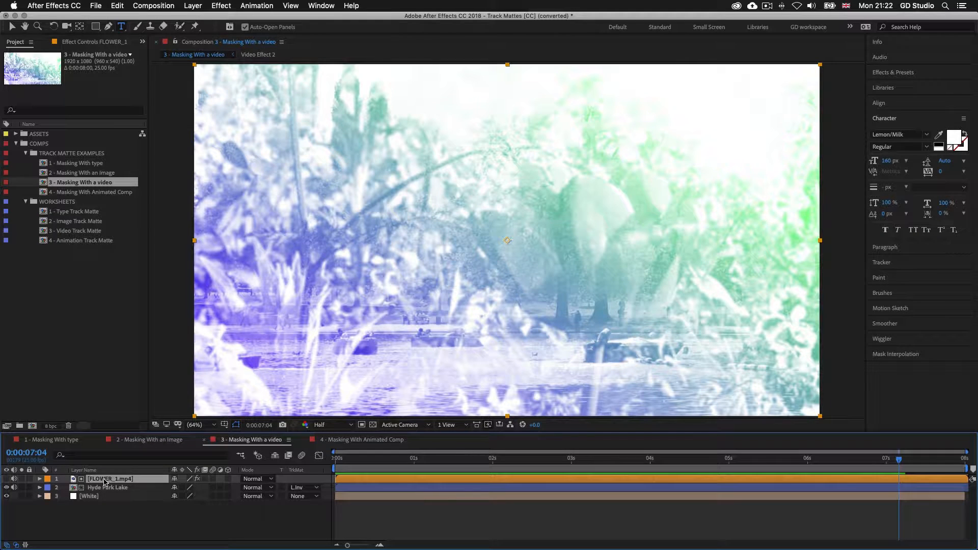
click(7, 479)
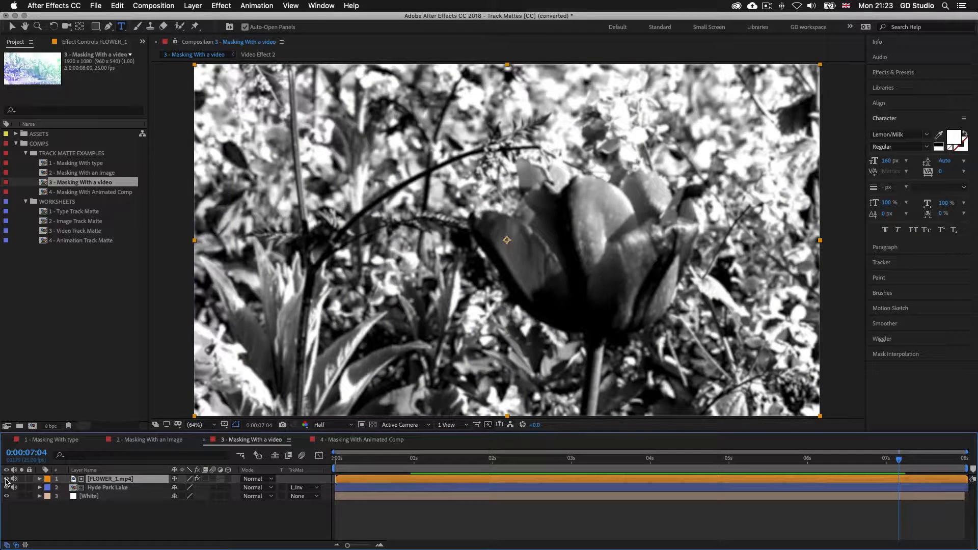
key(space)
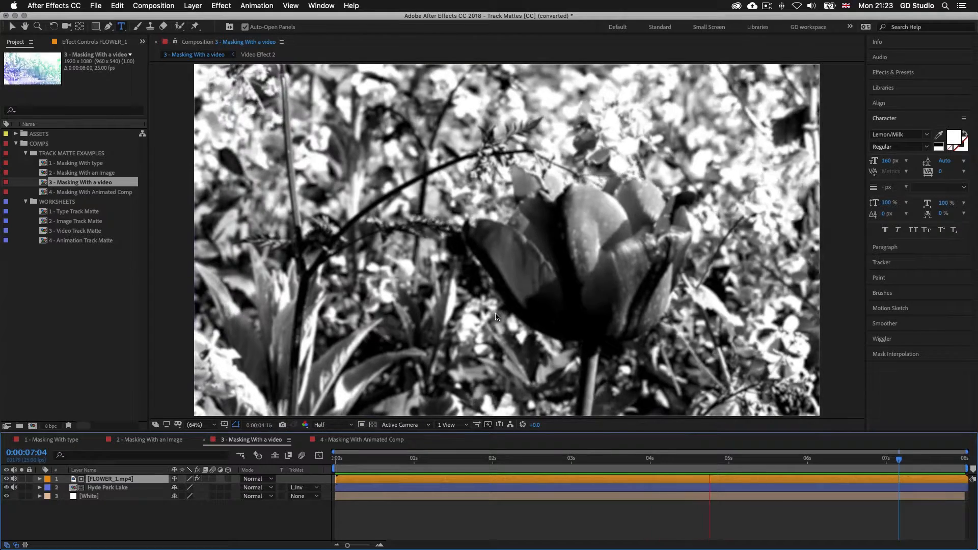
key(space)
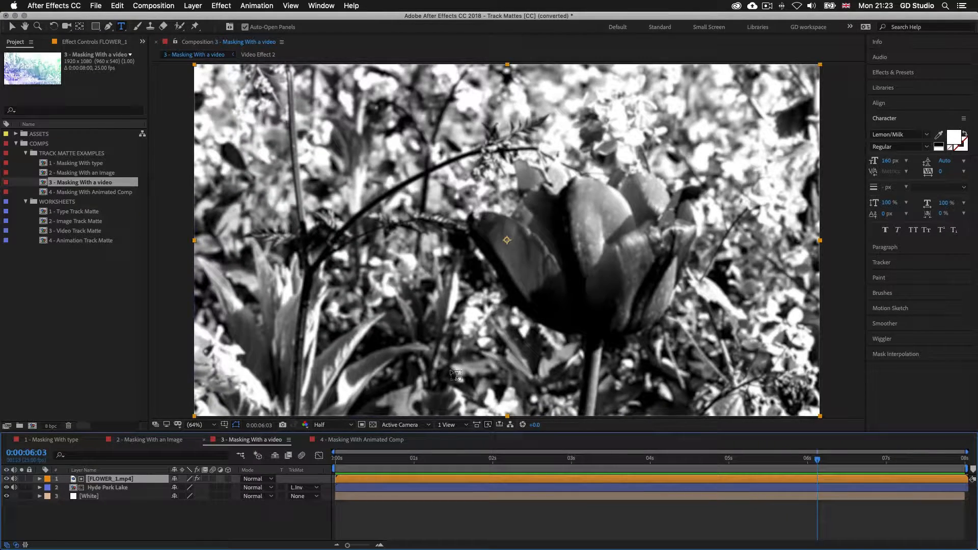
click(7, 479)
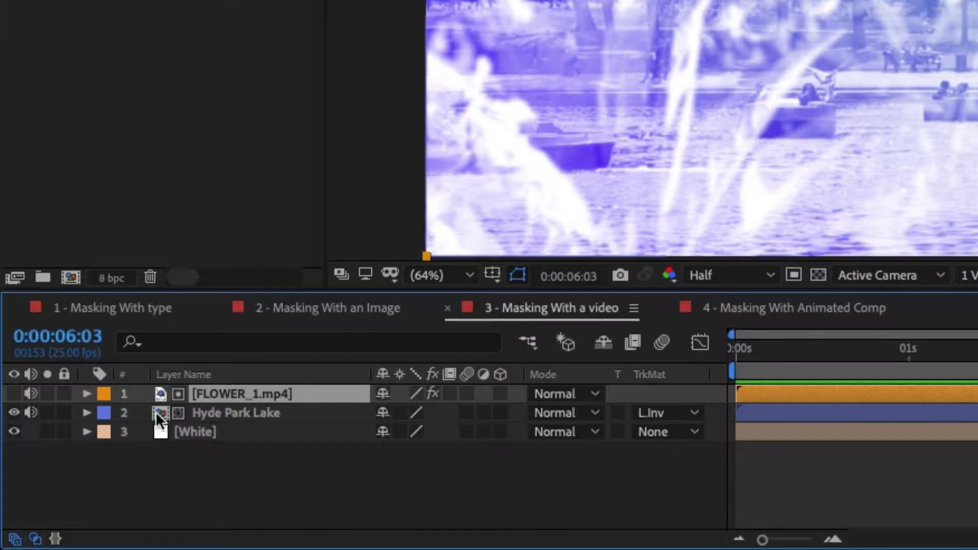
click(227, 415)
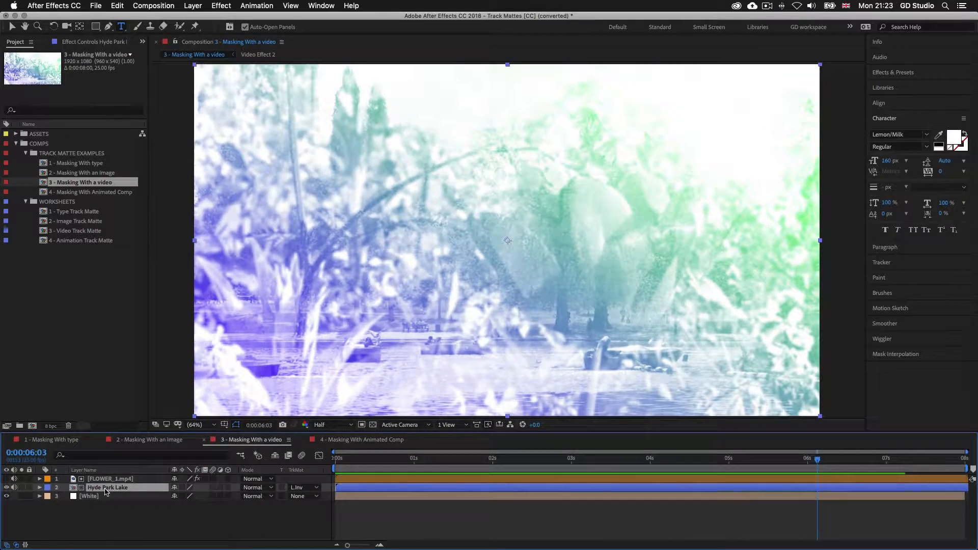
double_click(105, 489)
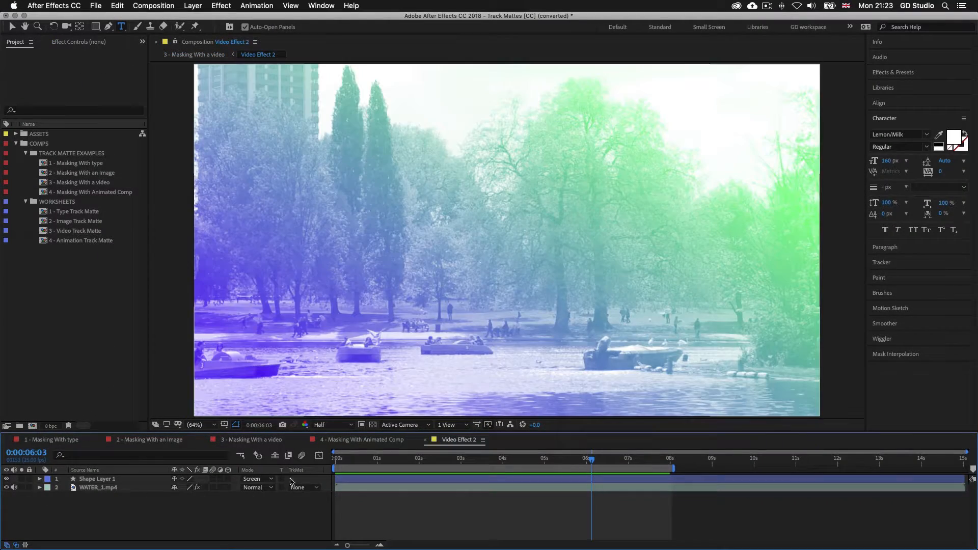
click(345, 458)
key(space)
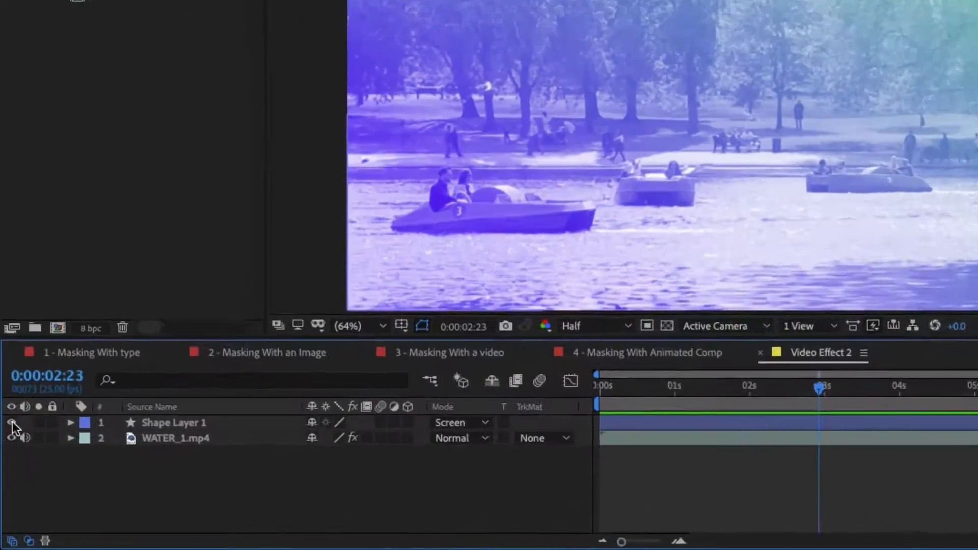
click(6, 479)
click(6, 479)
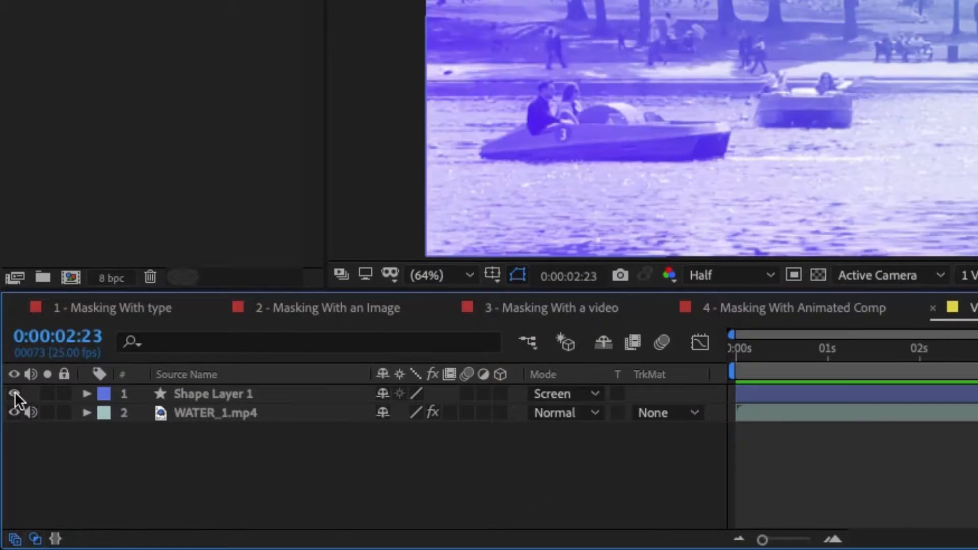
click(15, 392)
click(15, 392)
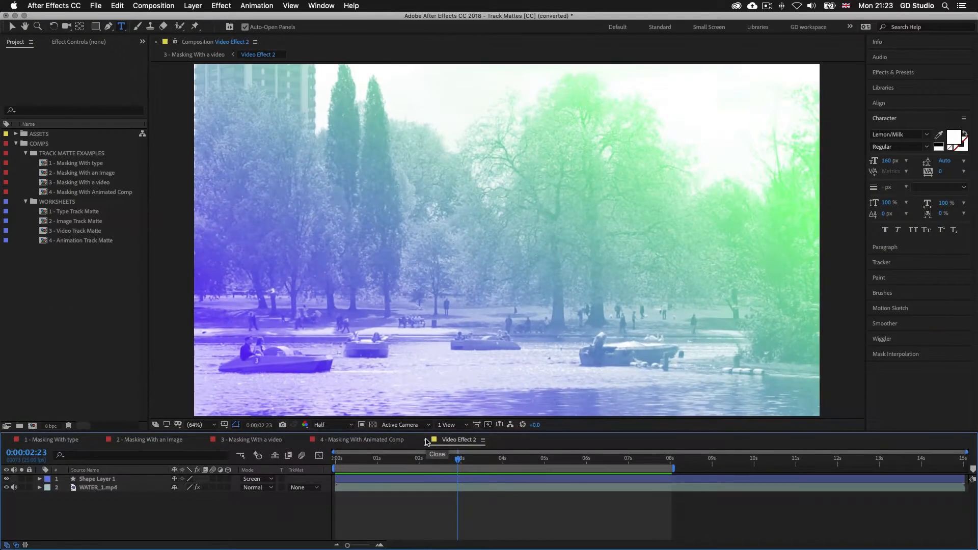
click(932, 308)
click(569, 308)
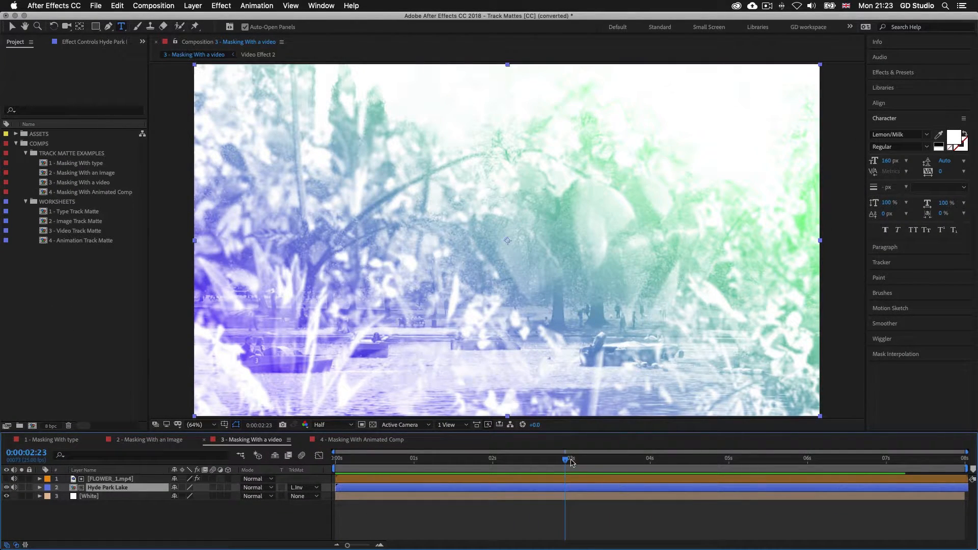
drag(566, 462, 524, 460)
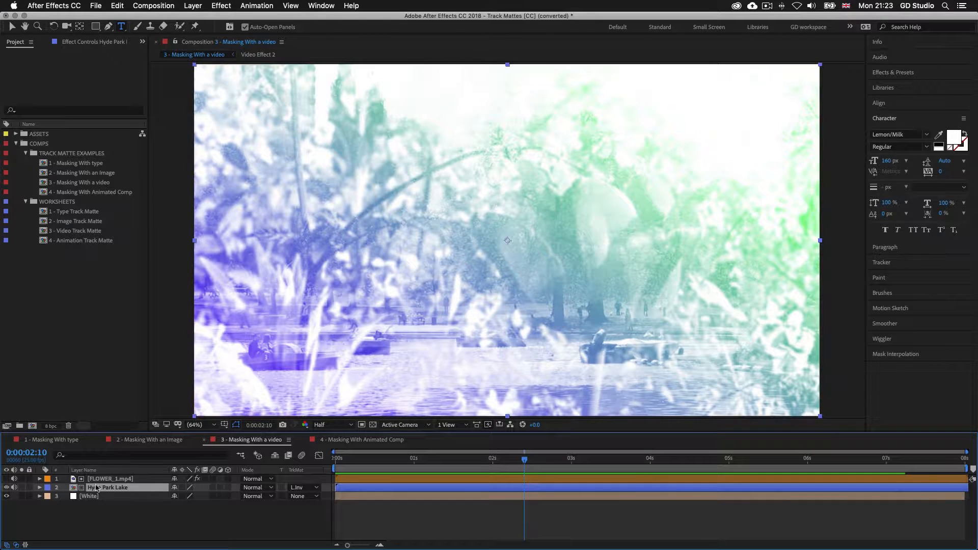
click(362, 479)
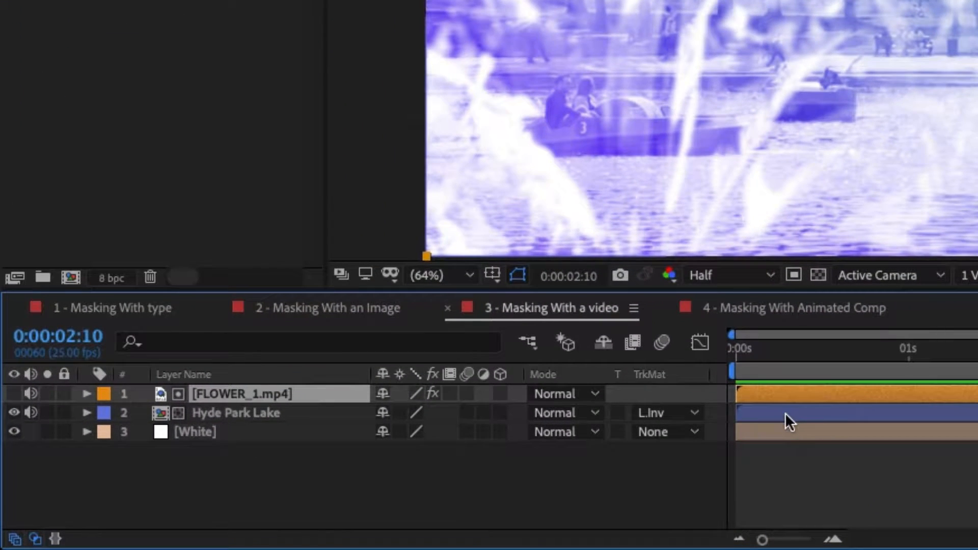
click(792, 411)
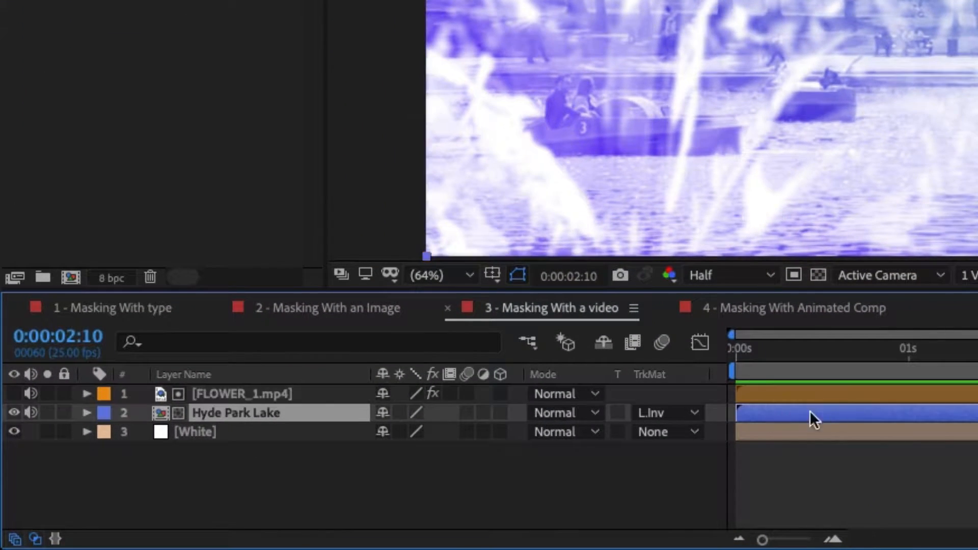
click(695, 410)
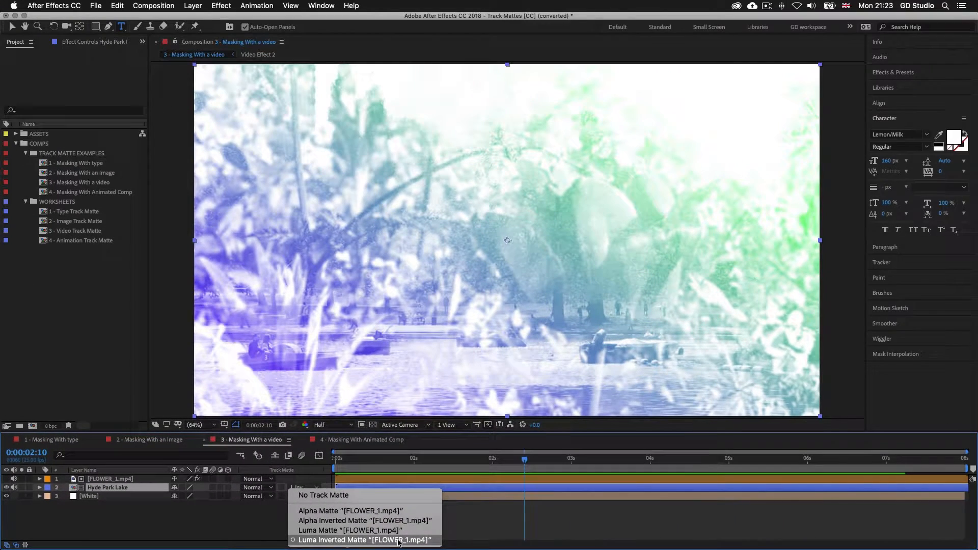
click(399, 540)
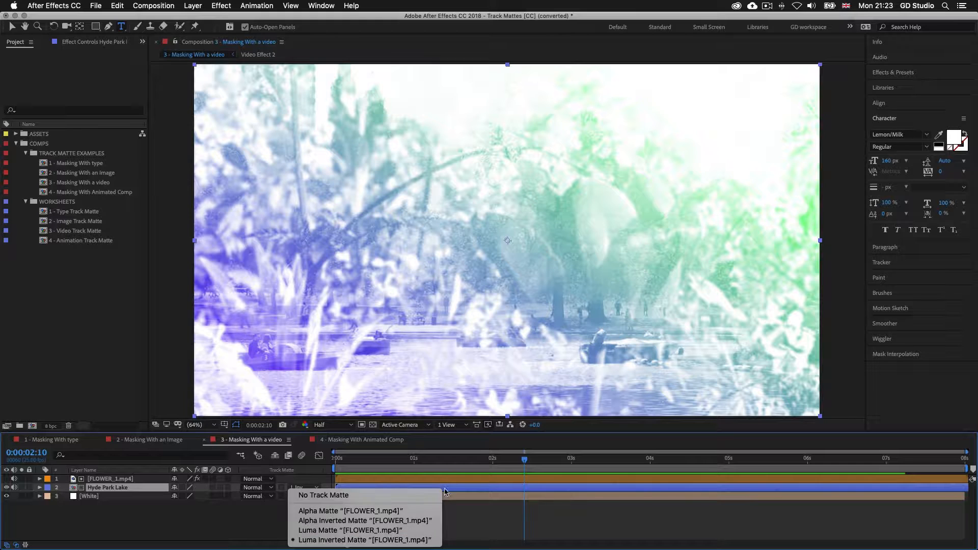
click(450, 481)
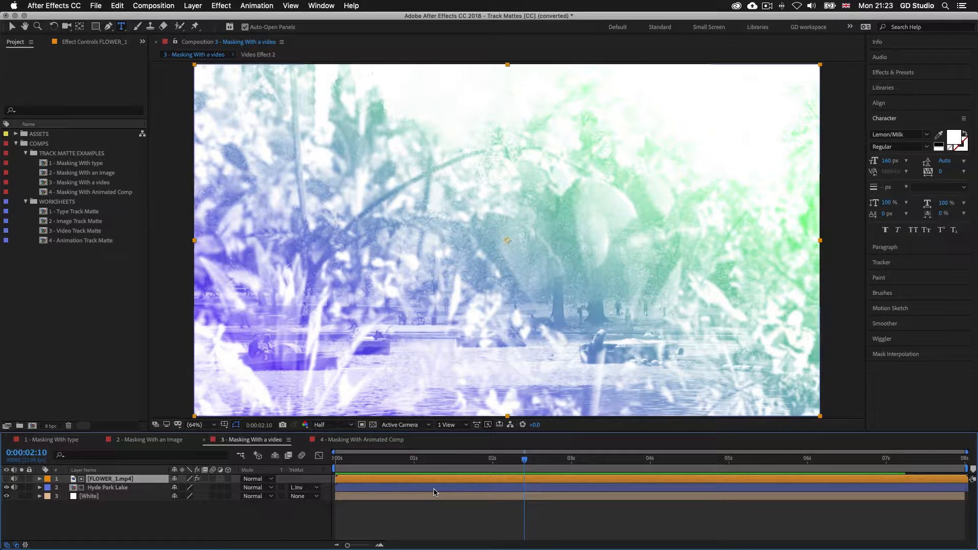
click(7, 479)
key(space)
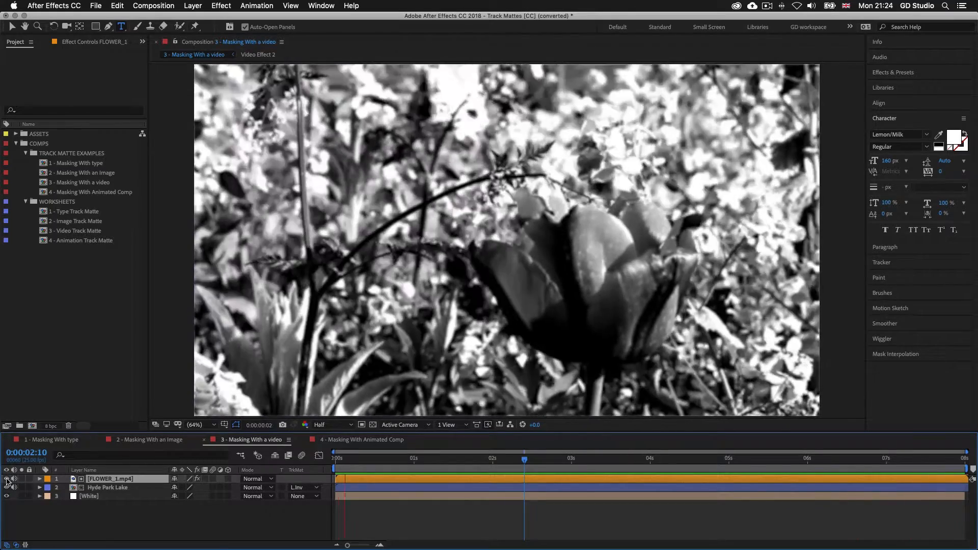
click(7, 479)
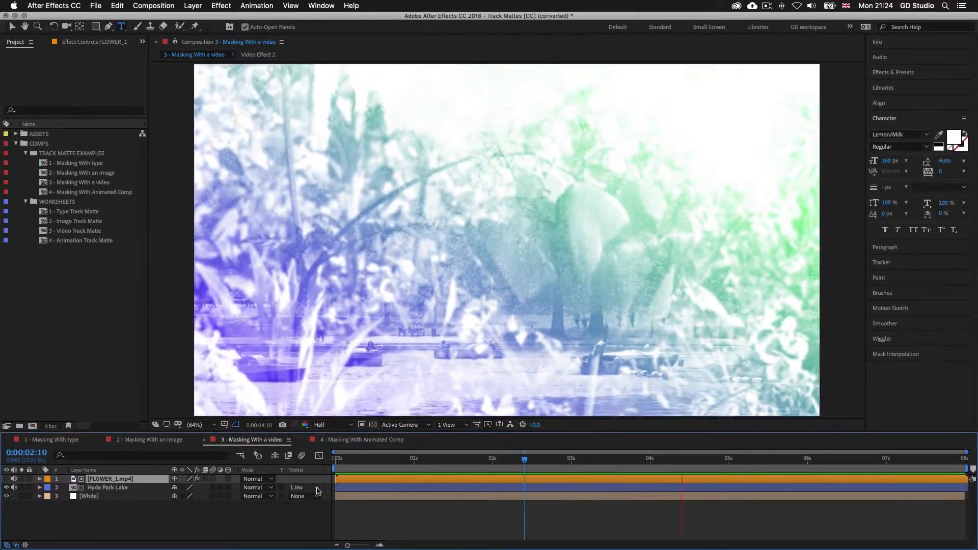
click(320, 489)
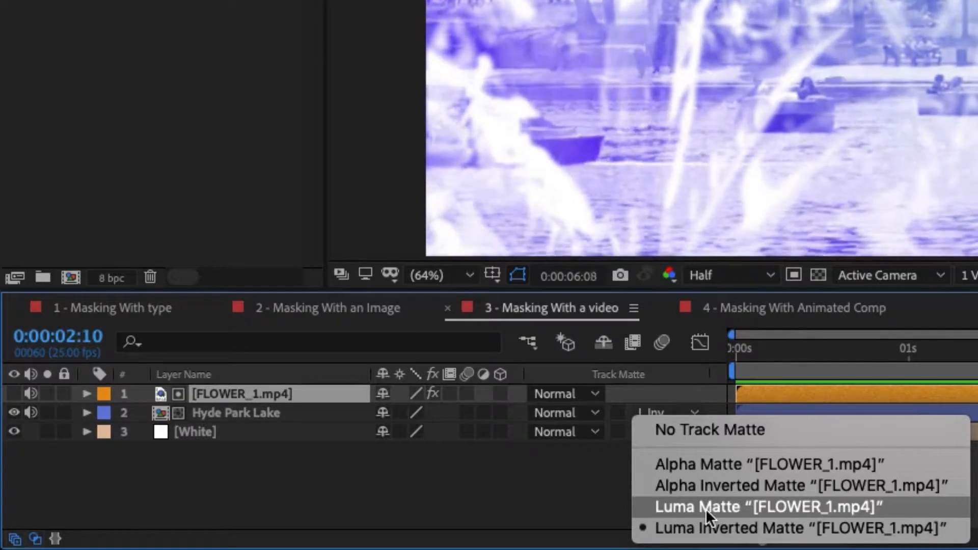
click(704, 508)
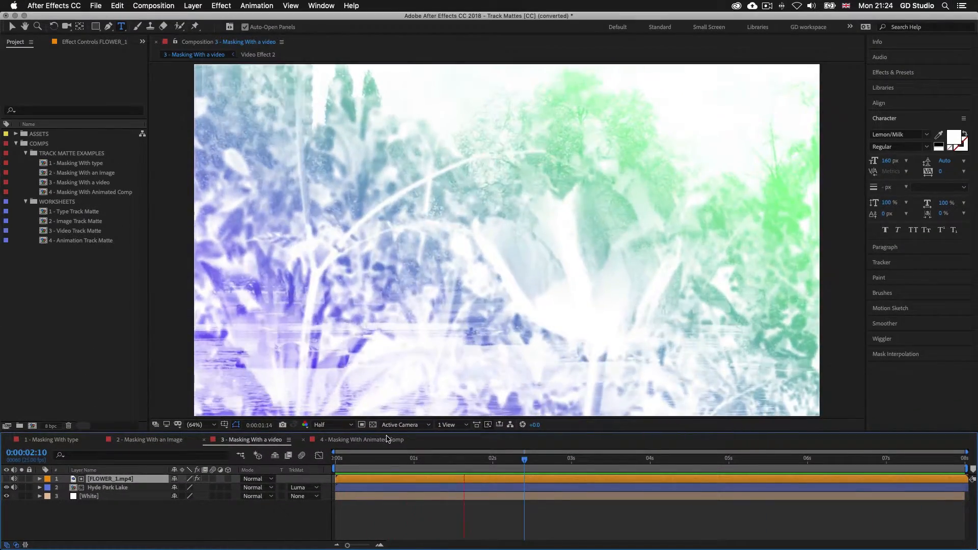
click(316, 488)
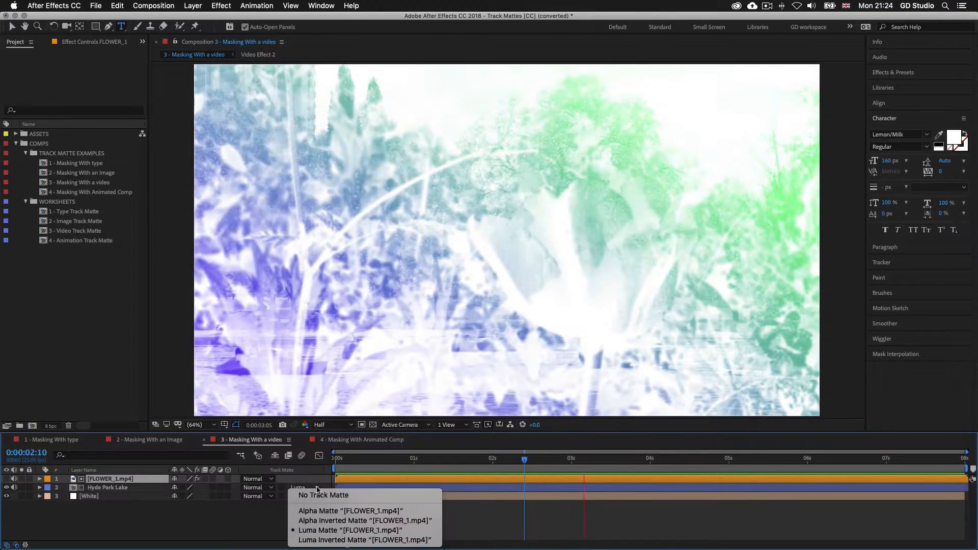
click(320, 540)
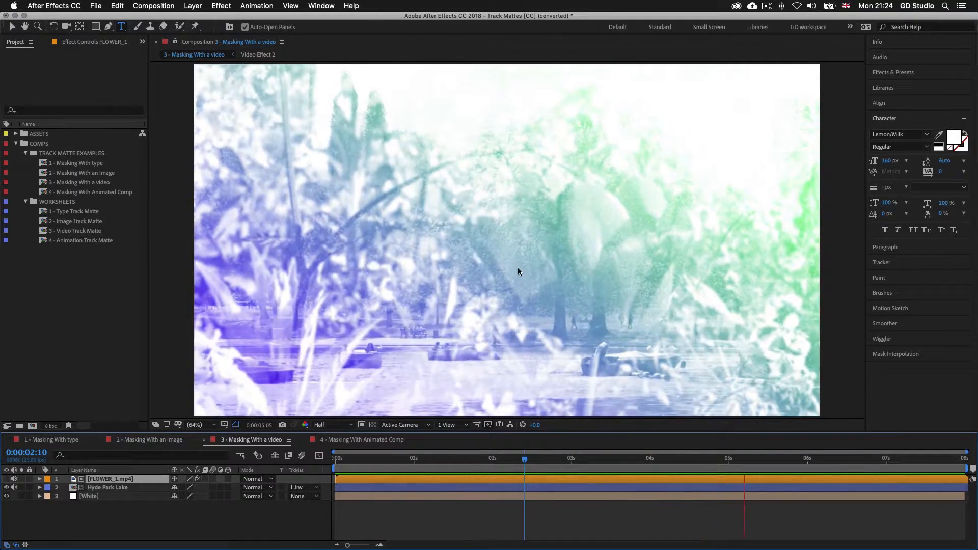
key(space)
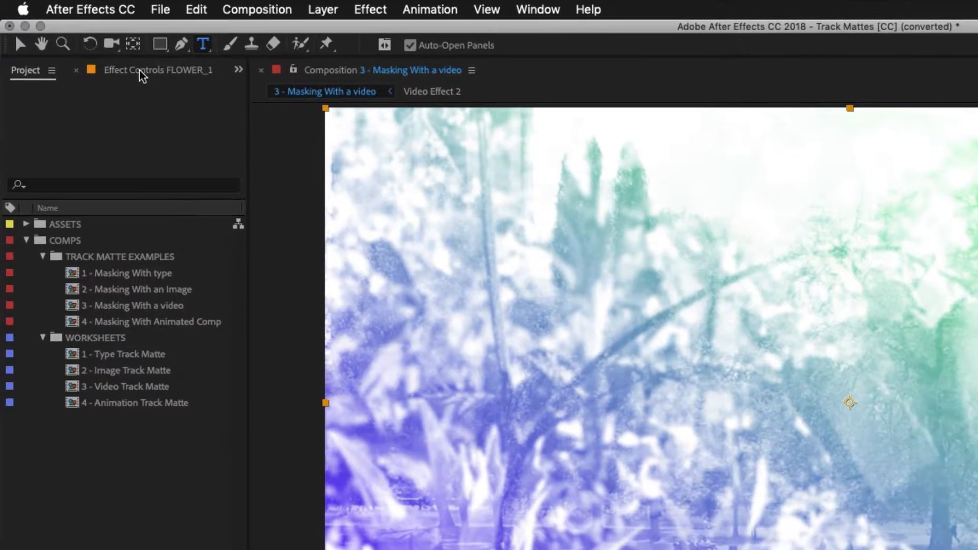
Inspect FLOWER_1.mp4's effects, show the layer, and turn on its CC Threshold effect
click(81, 42)
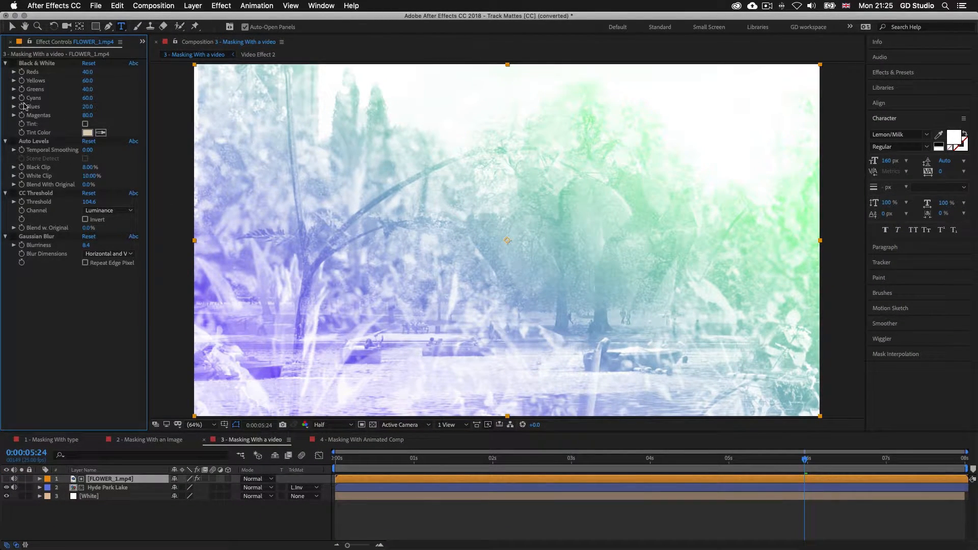
click(7, 480)
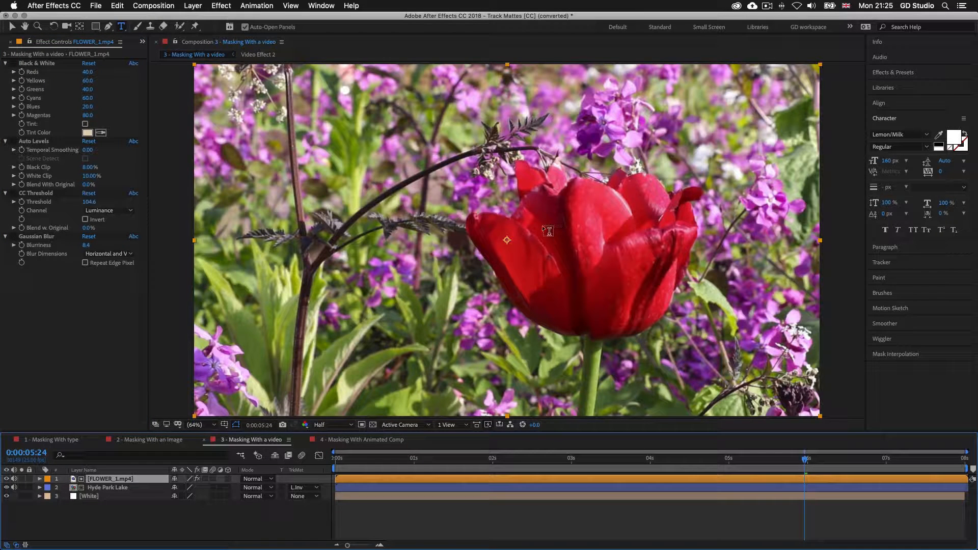
key(v)
click(14, 195)
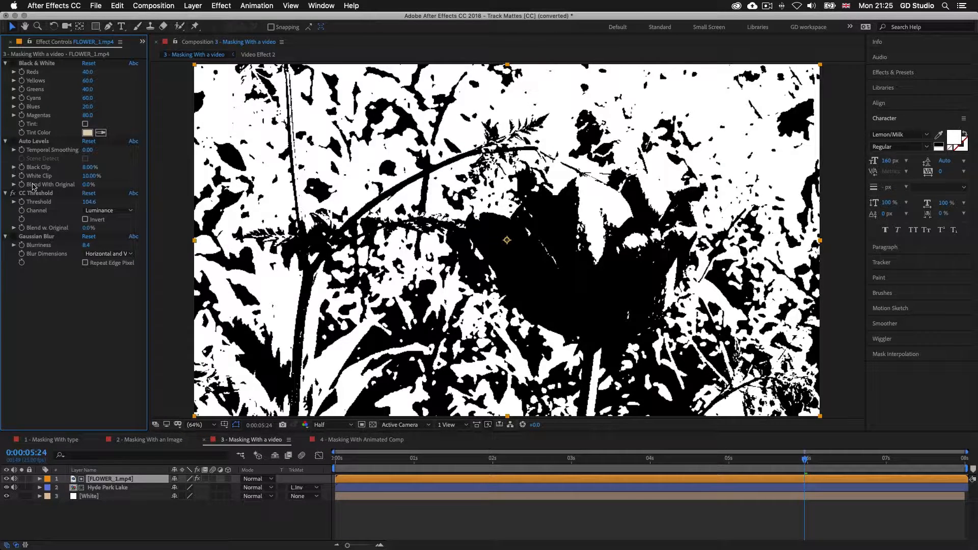
Hide FLOWER_1.mp4 and preview Hyde Park lake through its thresholded, blurred matte
click(7, 479)
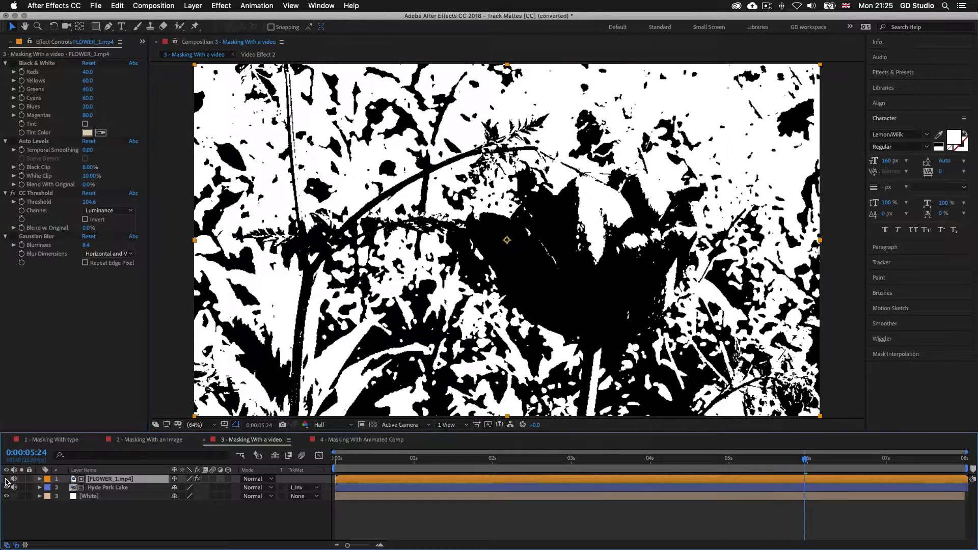
key(space)
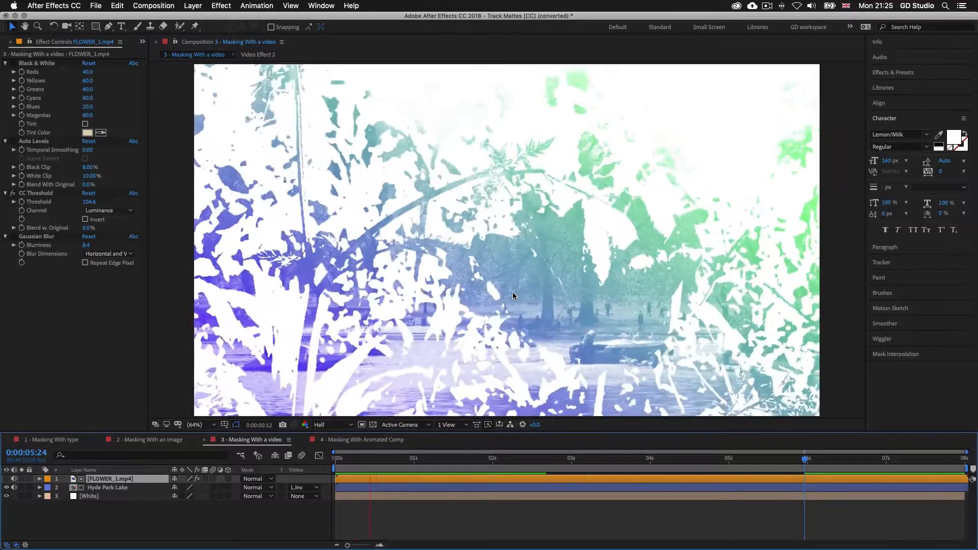
key(space)
click(134, 278)
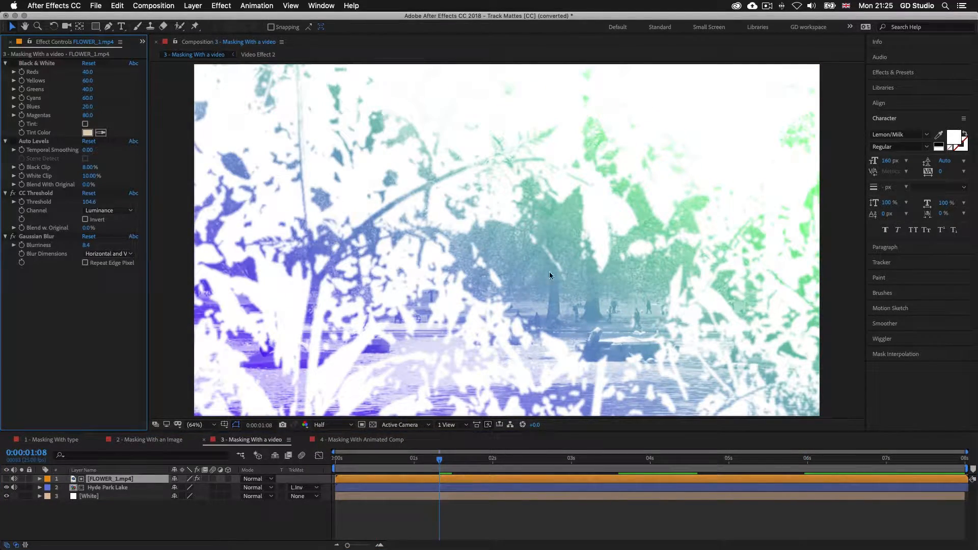
key(space)
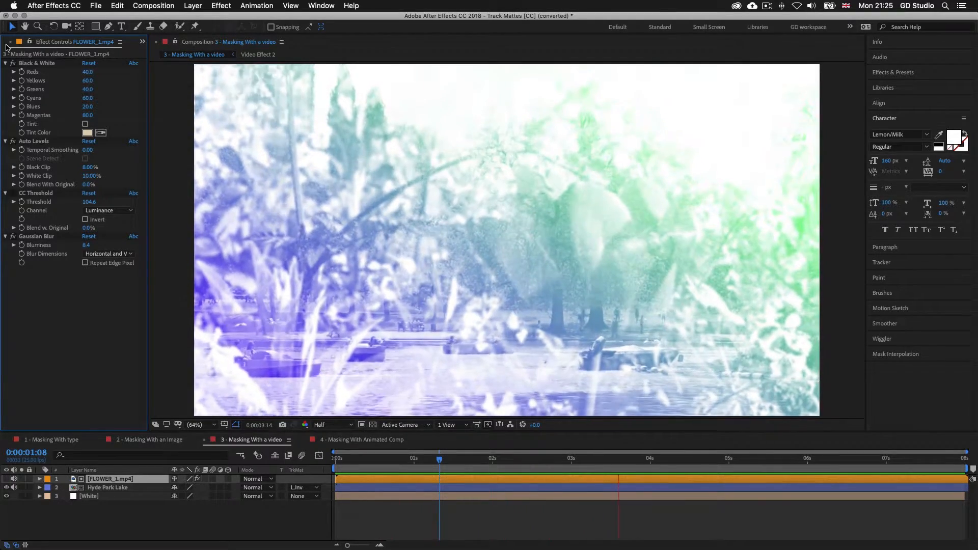
key(super+0)
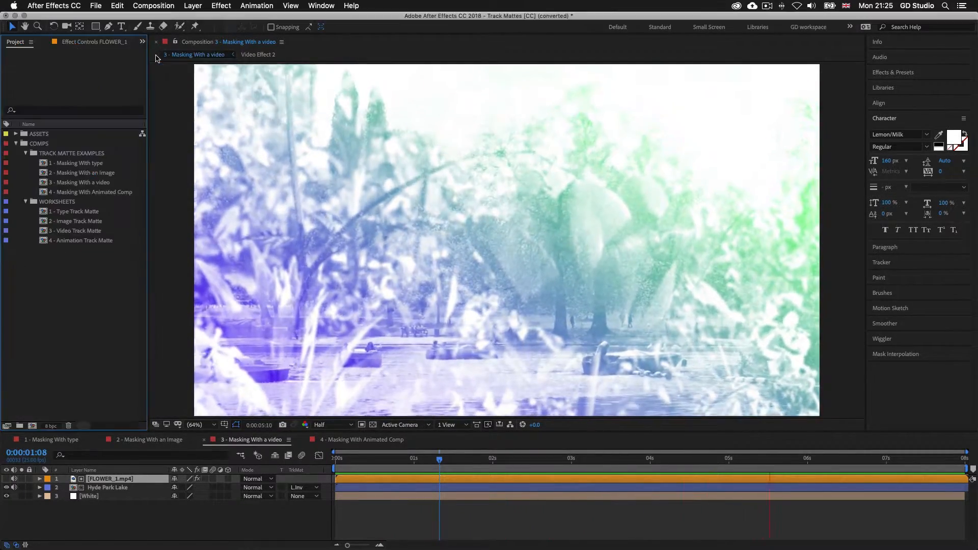
Open 4 - Masking With Animated Comp, preview snowflakes over HYDE PARK, then open Snowflake Fall
click(88, 192)
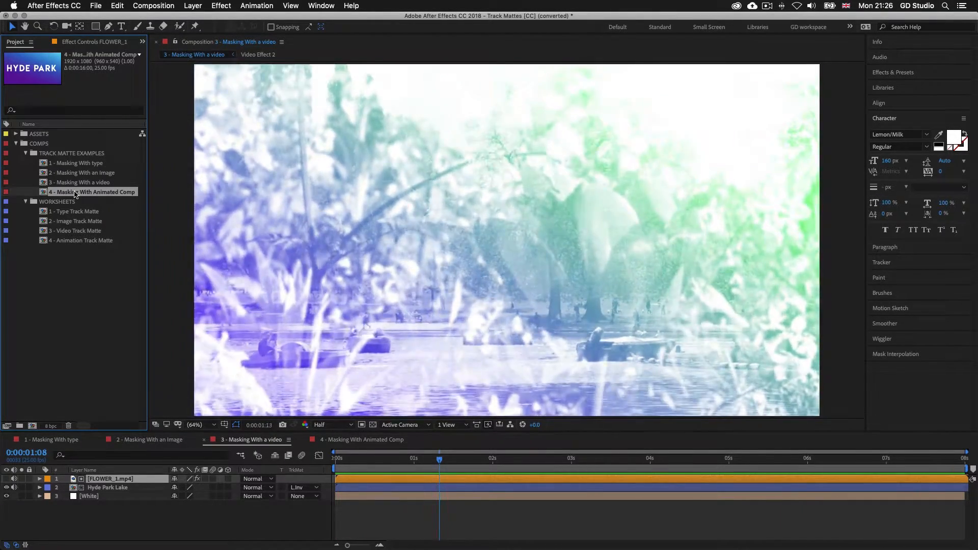
click(360, 439)
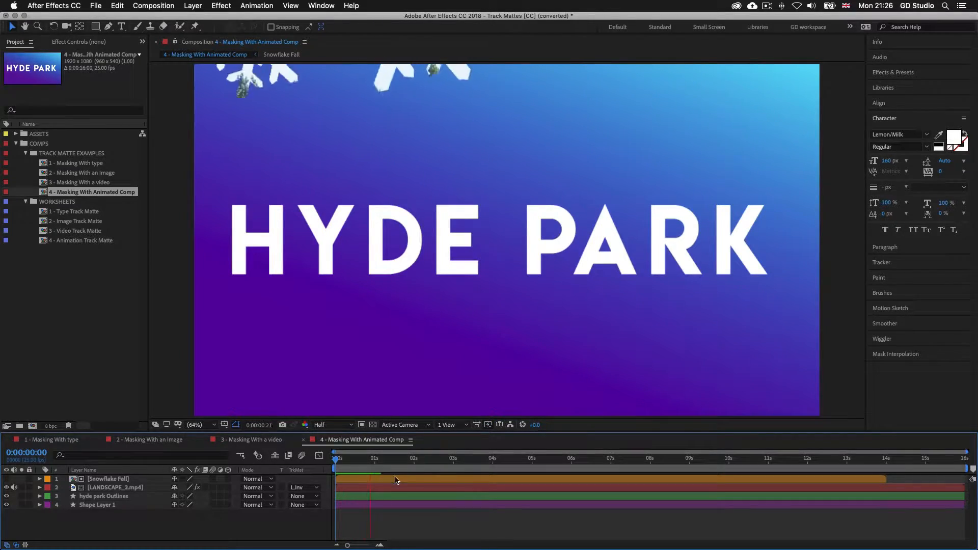
key(space)
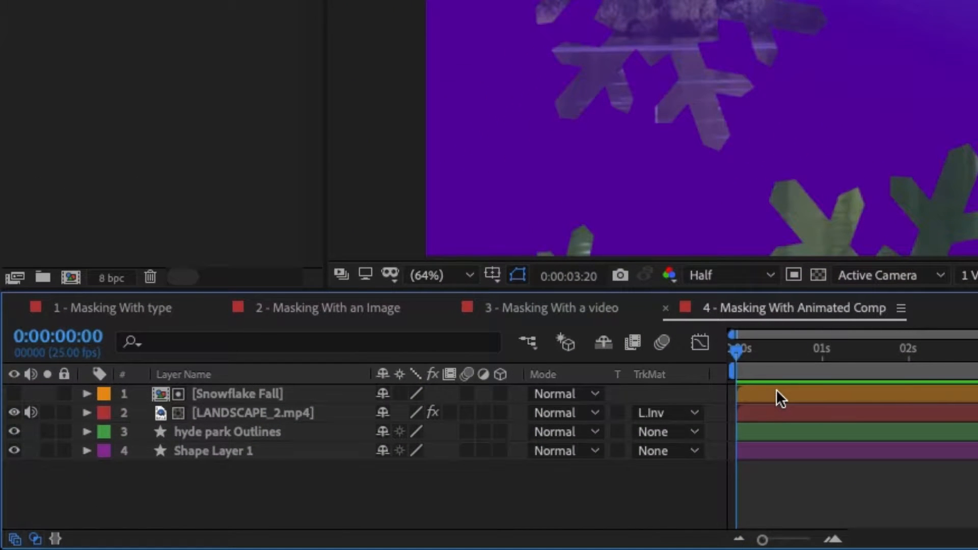
double_click(776, 393)
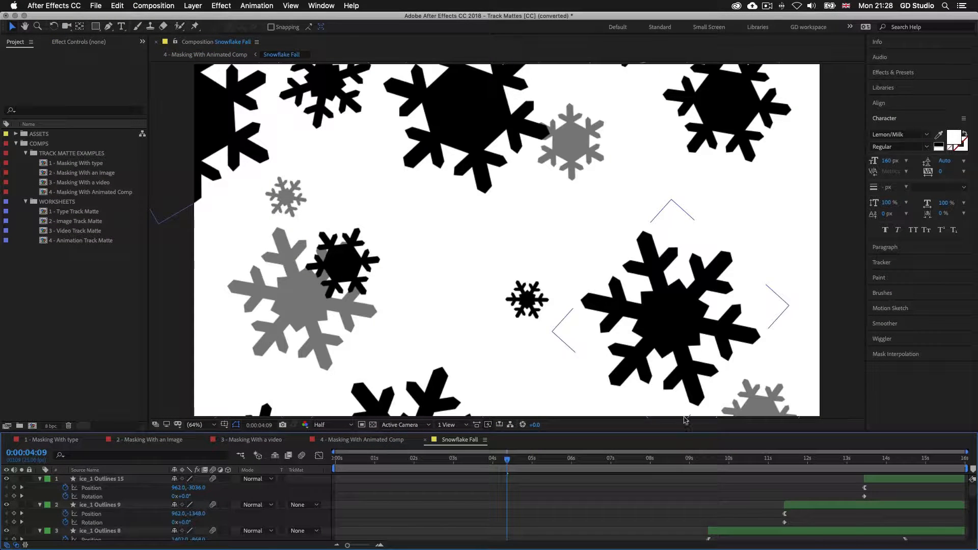
Enlarge the timeline and play through the Snowflake Fall precomp's falling snowflake layers from near the start
drag(687, 432, 687, 278)
click(348, 307)
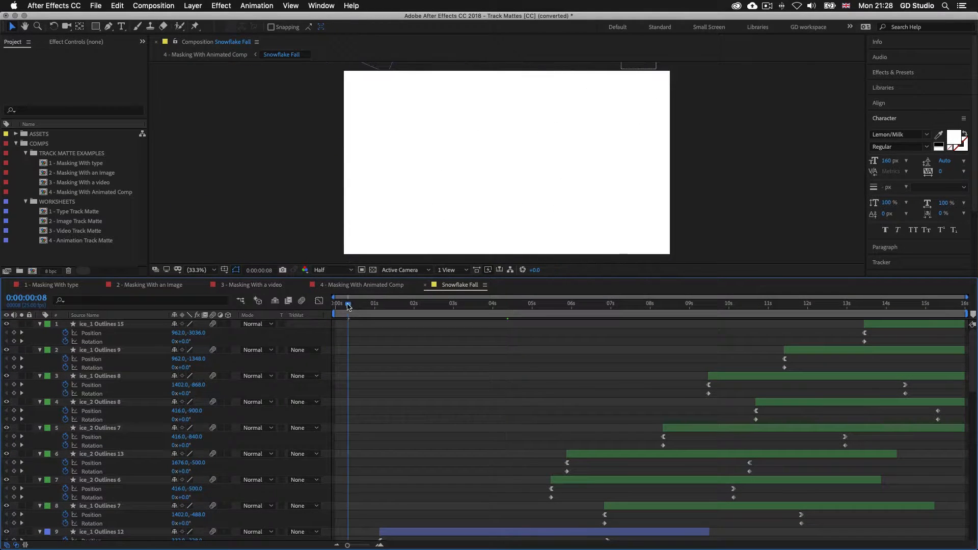
scroll(458, 364, down, 5)
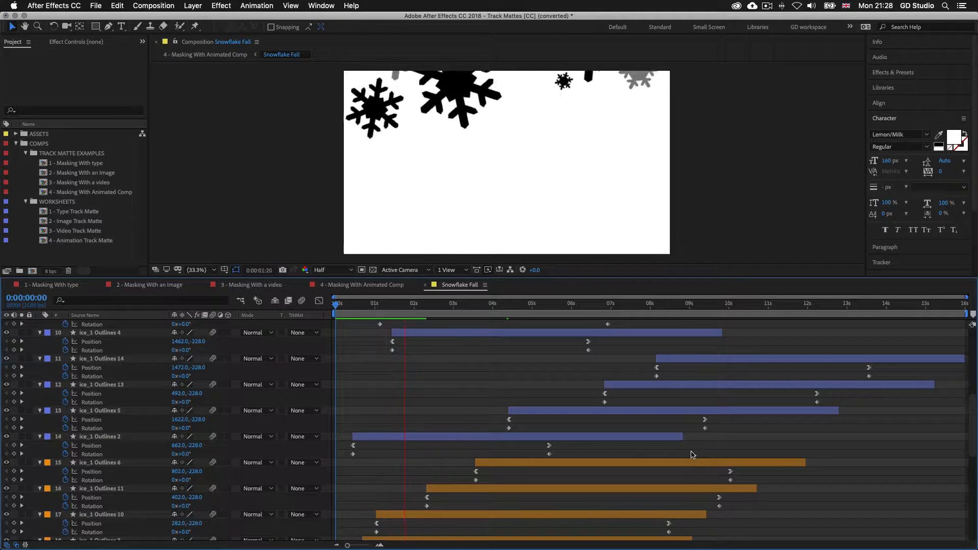
scroll(692, 458, down, 2)
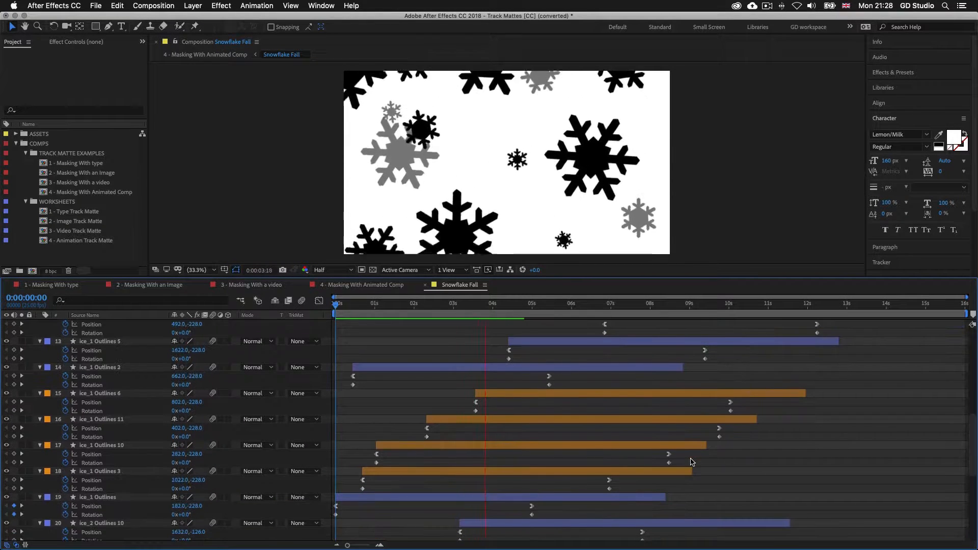
scroll(692, 462, up, 4)
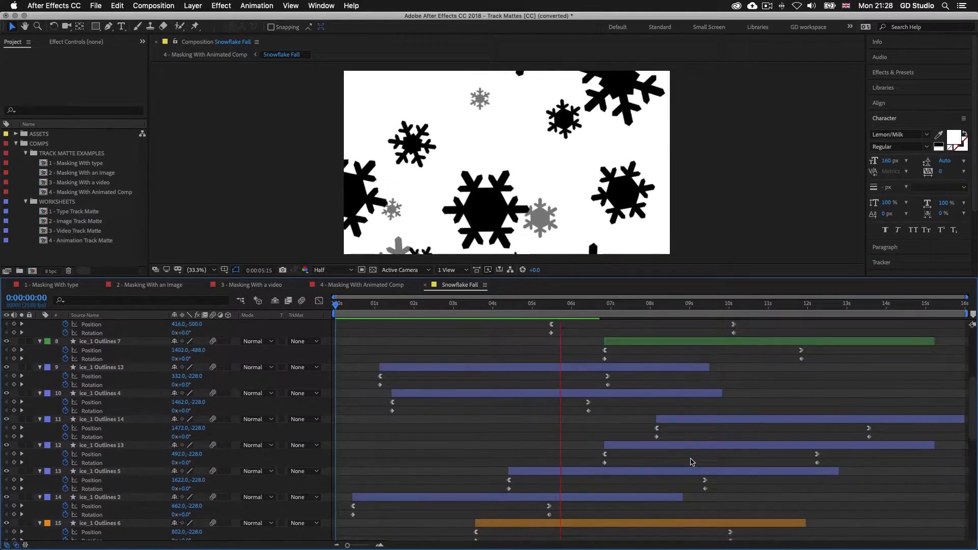
scroll(692, 461, up, 3)
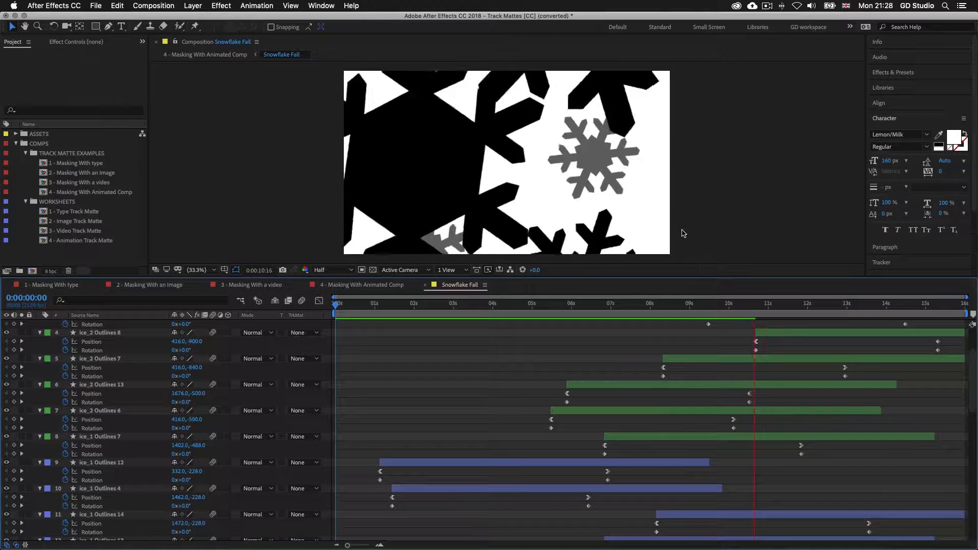
scroll(631, 424, up, 3)
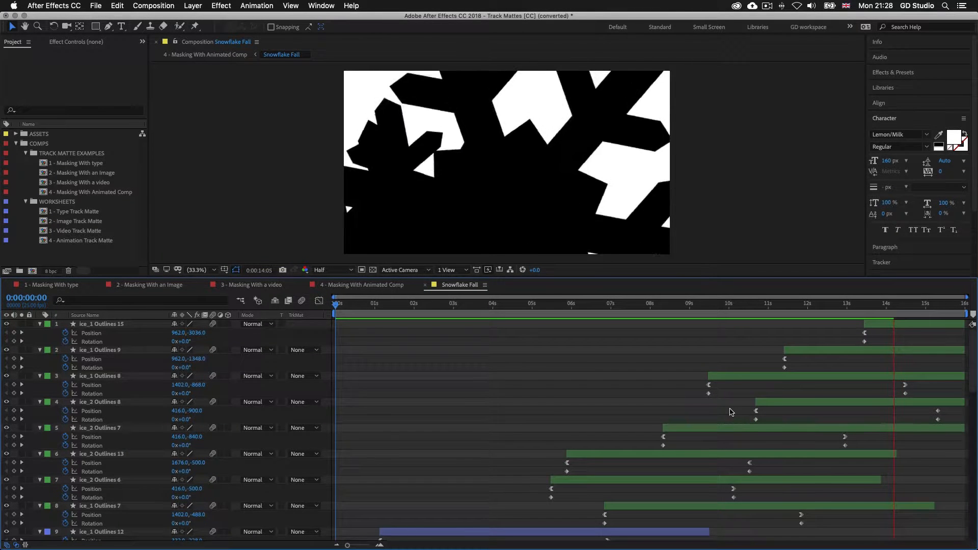
click(432, 289)
Close the Snowflake Fall precomp and return to the start of 4 - Masking With Animated Comp
click(426, 287)
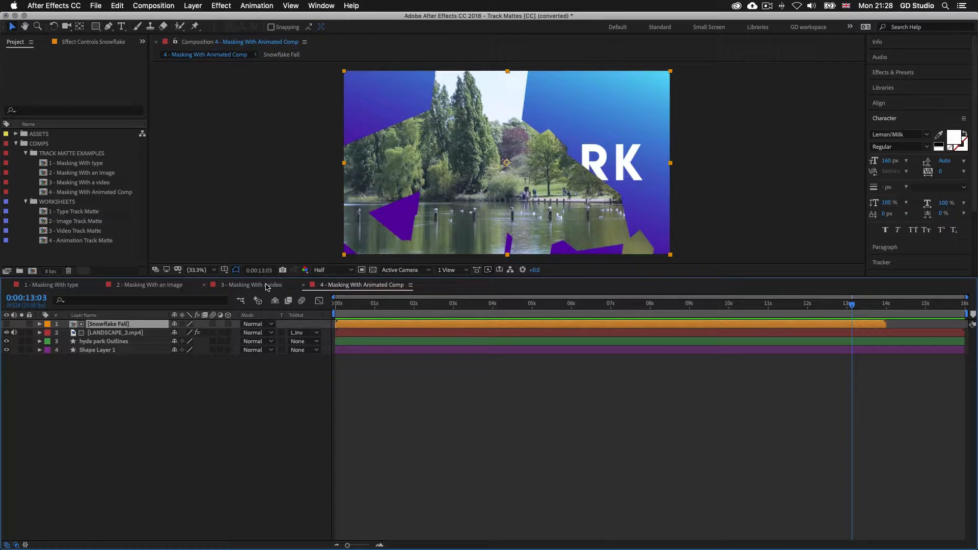
drag(739, 277, 739, 386)
click(340, 415)
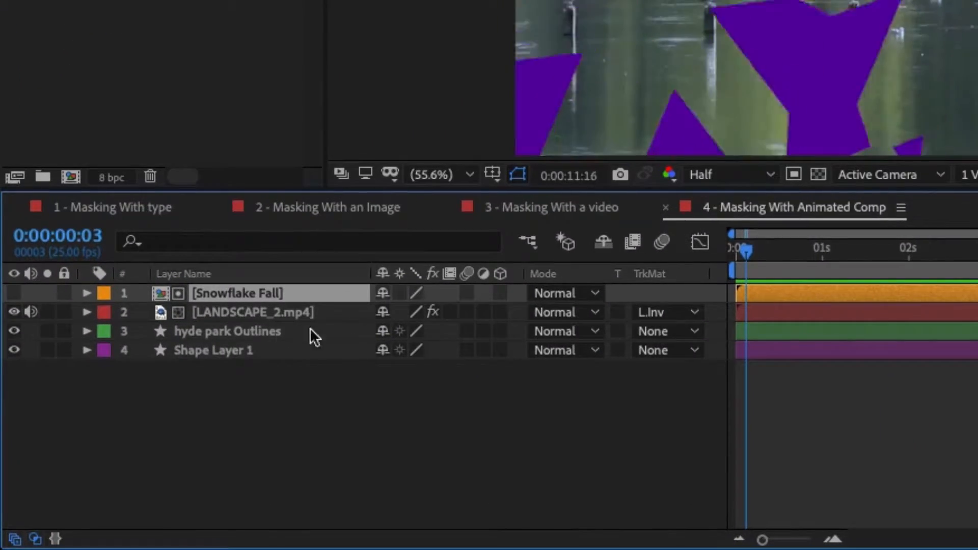
Set LANDSCAPE_2.mp4's track matte to a plain Luma Matte from [Snowflake Fall] and preview it
click(695, 311)
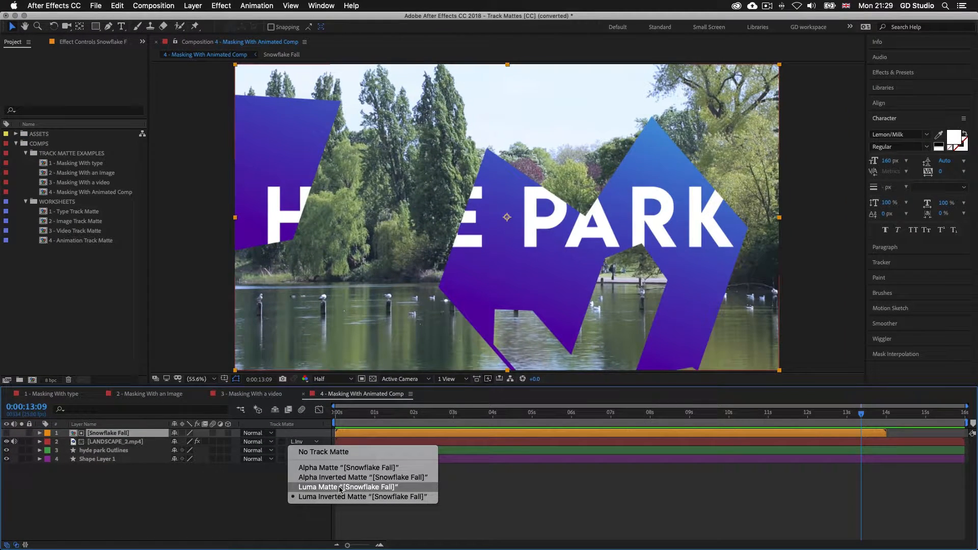
click(340, 487)
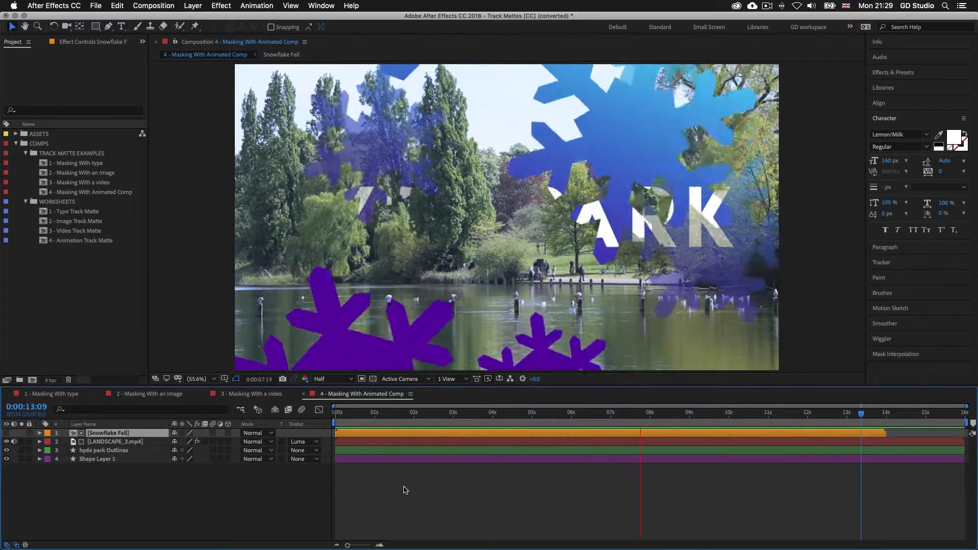
key(space)
click(63, 204)
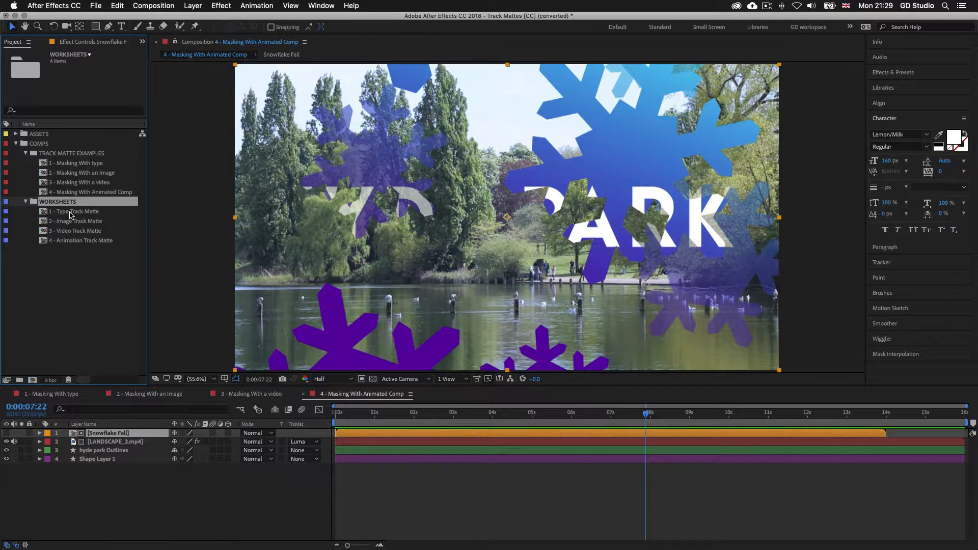
Look over the three WORKSHEETS comps, then open 1 - Type Track Matte
click(70, 212)
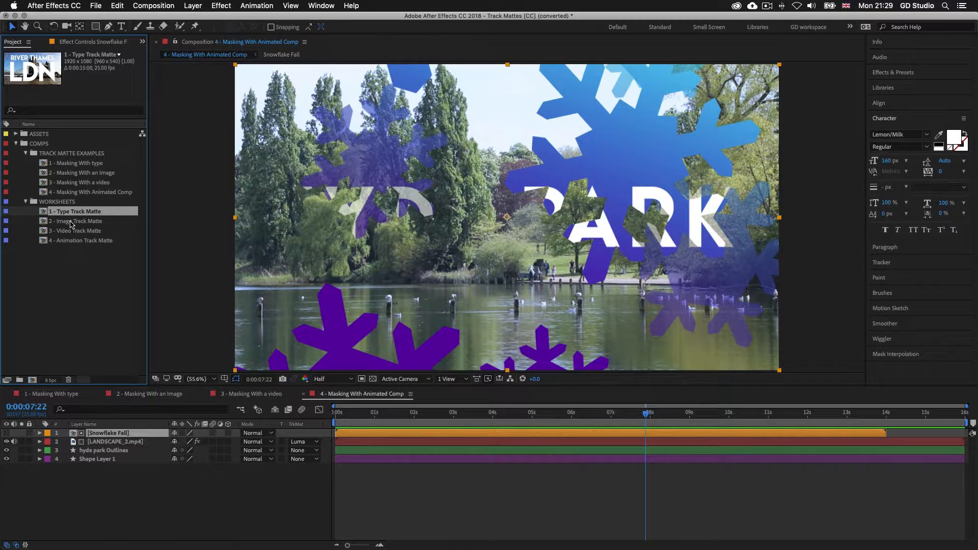
click(71, 222)
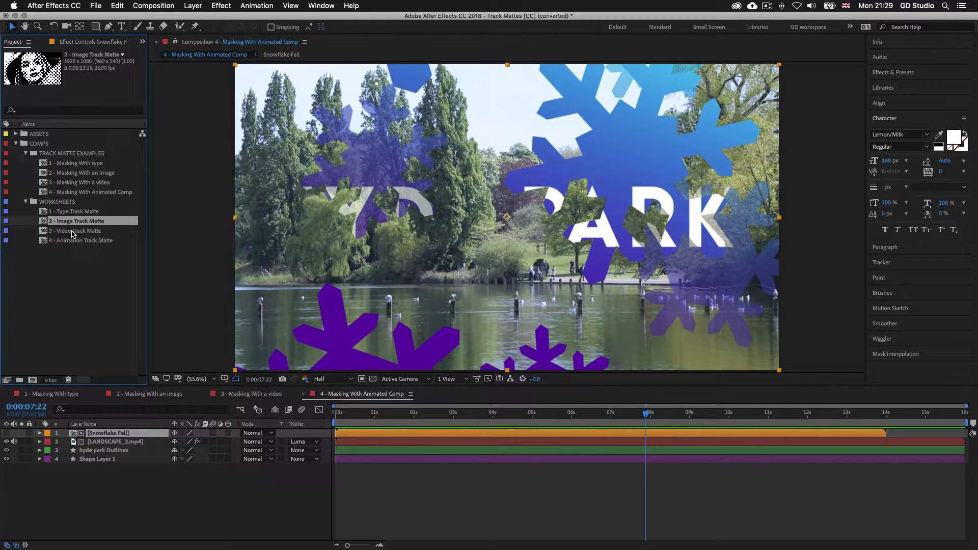
click(74, 232)
click(85, 213)
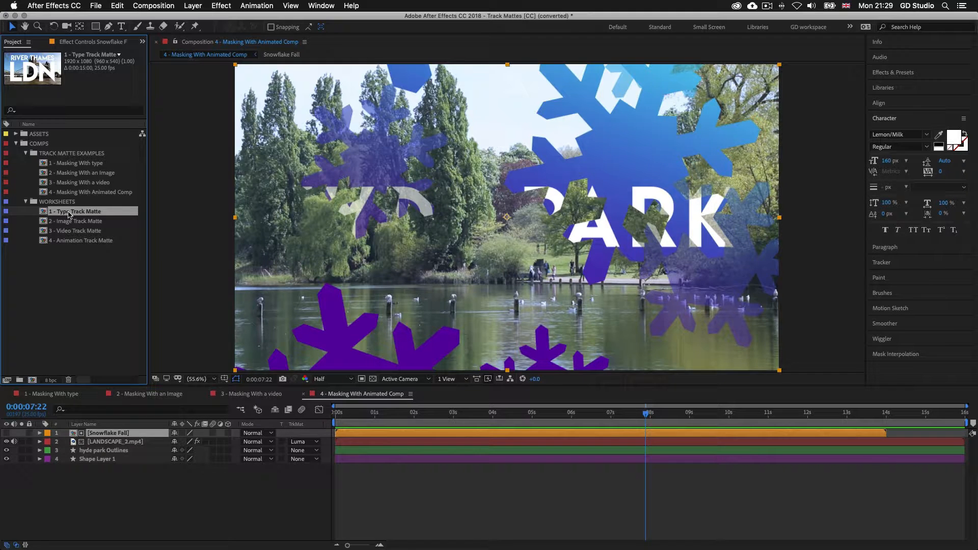
double_click(69, 214)
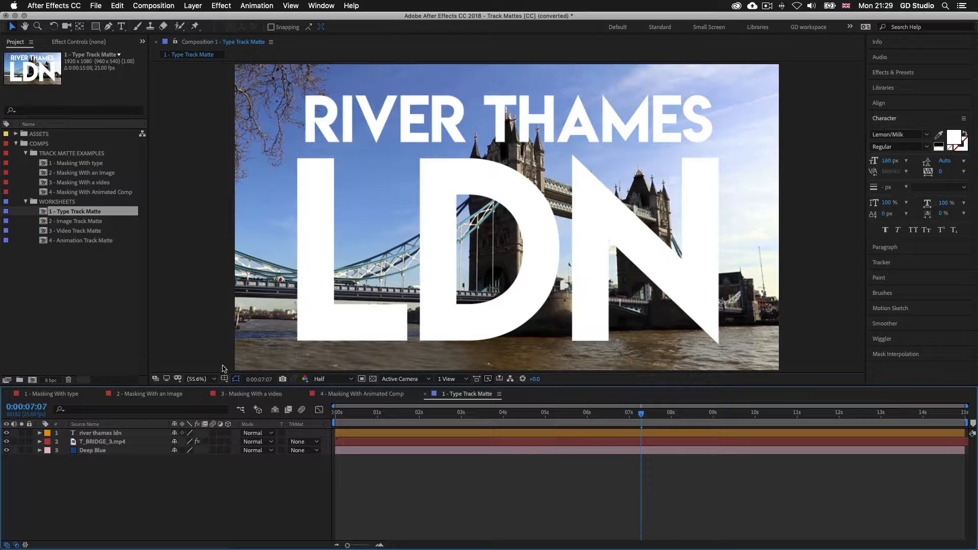
Inspect the Deep Blue, T_BRIDGE_3.mp4 and river thames ldn layers in the worksheet
click(98, 450)
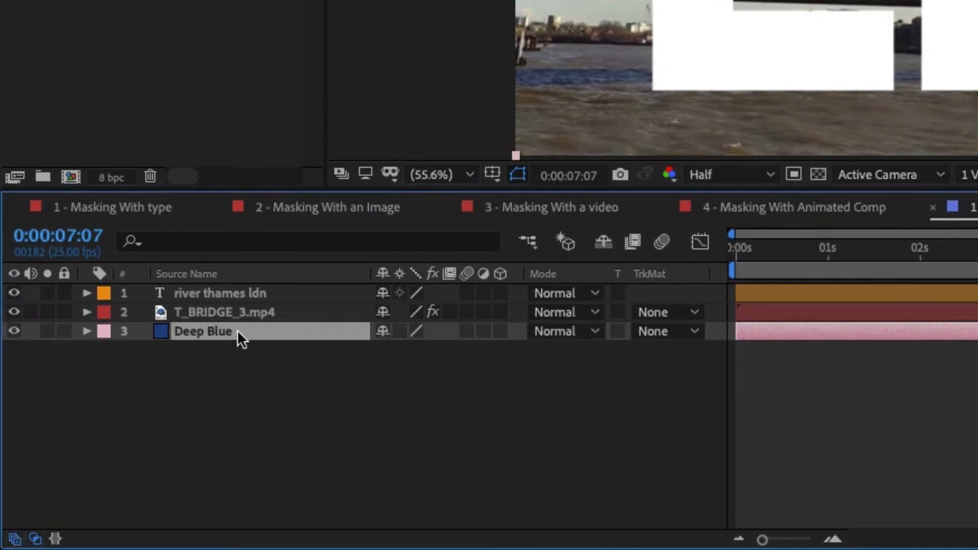
click(223, 313)
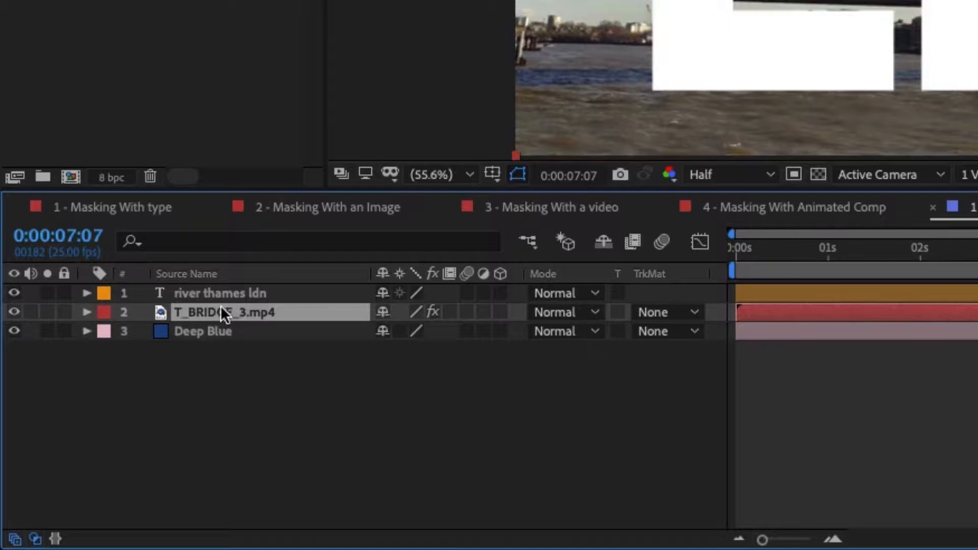
click(203, 294)
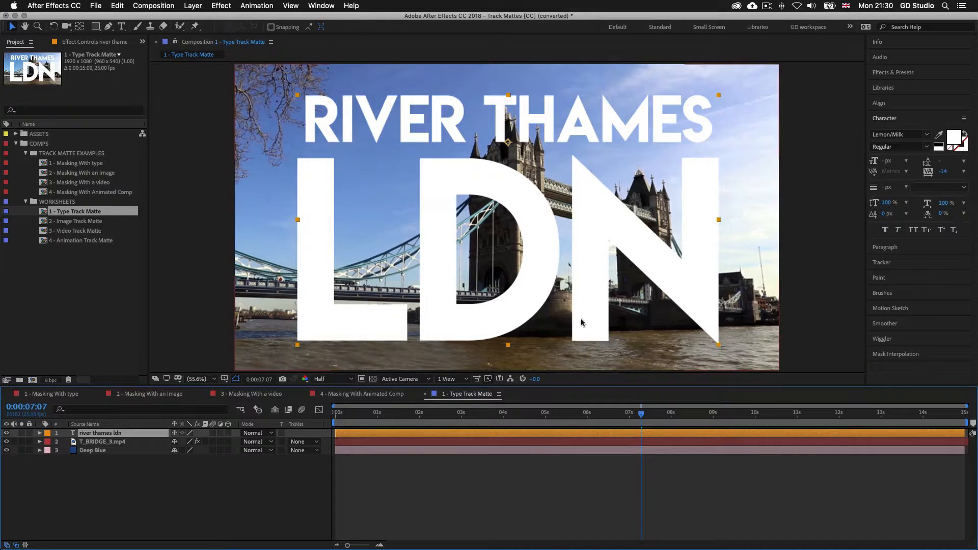
click(99, 441)
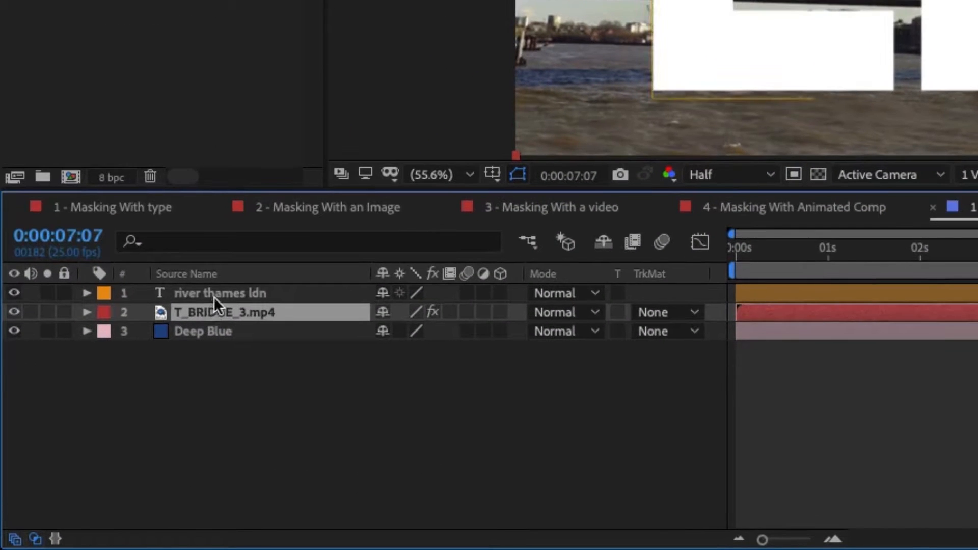
click(113, 432)
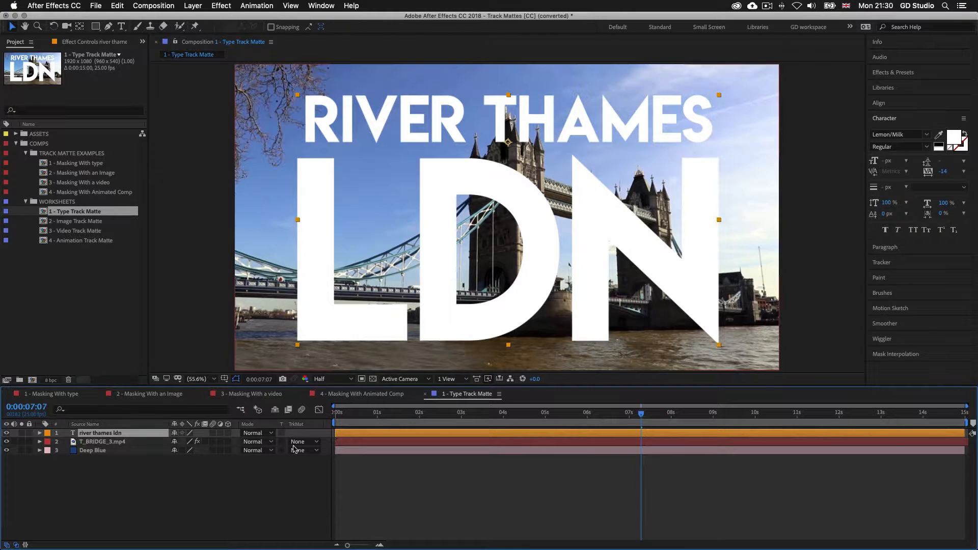
click(84, 444)
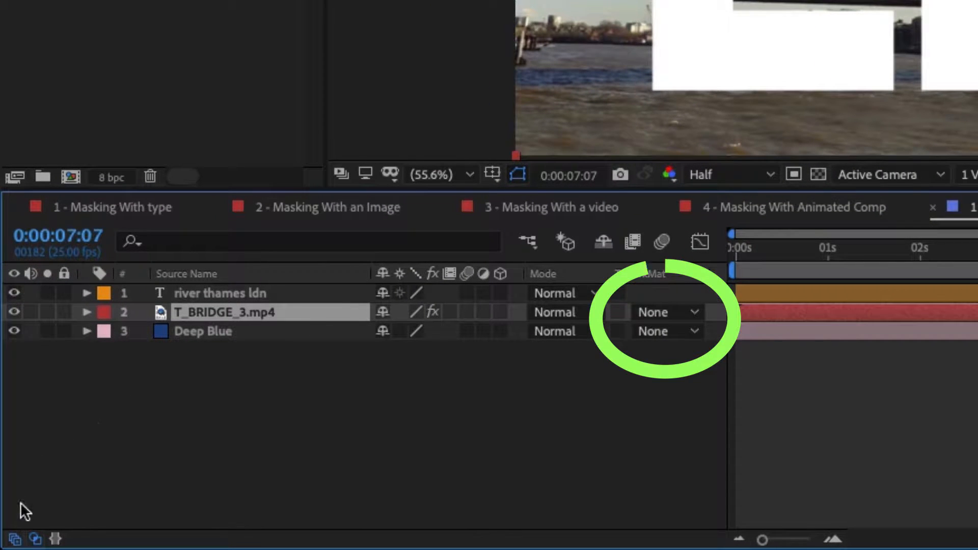
Toggle Switches / Modes until the Mode and TrkMat columns are visible
click(34, 539)
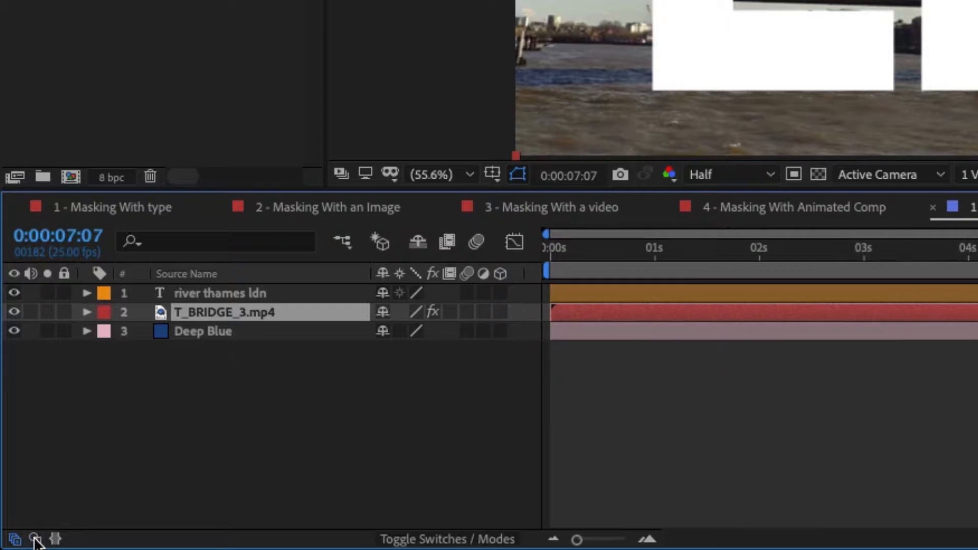
click(34, 538)
click(34, 539)
click(35, 539)
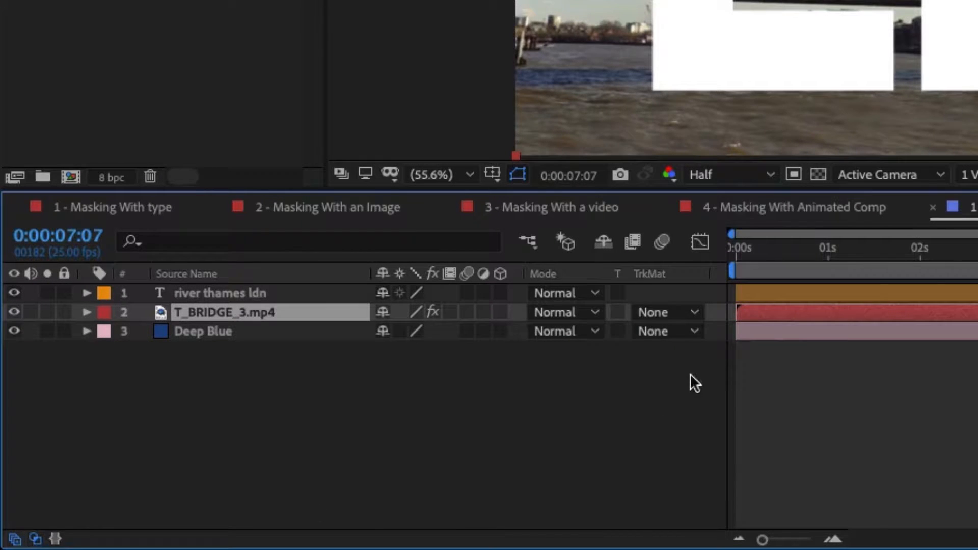
click(34, 539)
click(35, 538)
click(35, 539)
click(34, 539)
Set T_BRIDGE_3.mp4 to a Luma Matte from river thames ldn, test Luma Inverted, then revert to Luma Matte
click(693, 311)
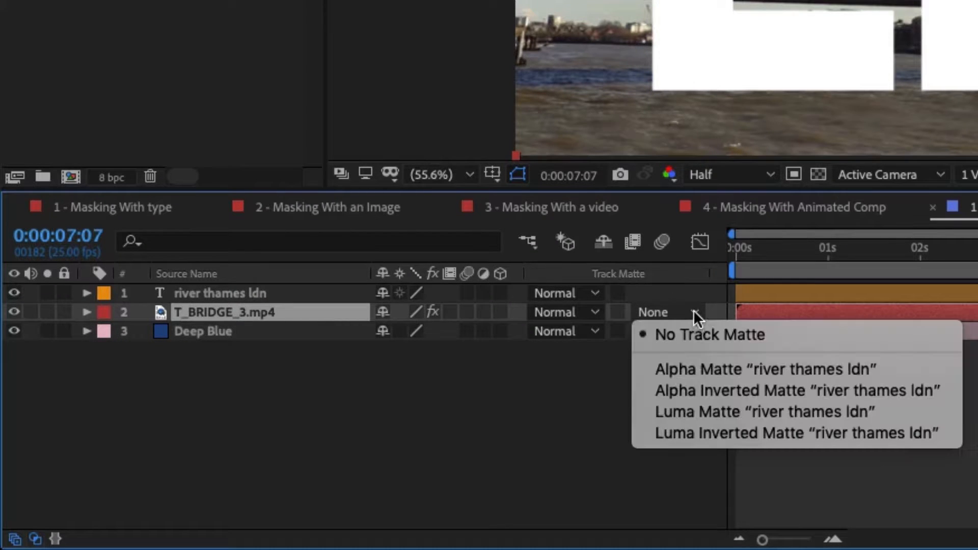
click(720, 410)
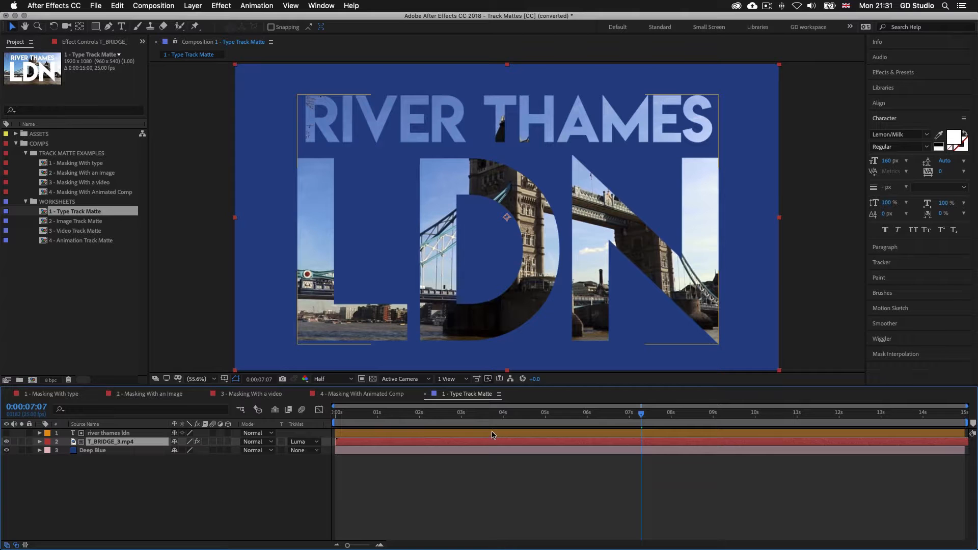
click(317, 442)
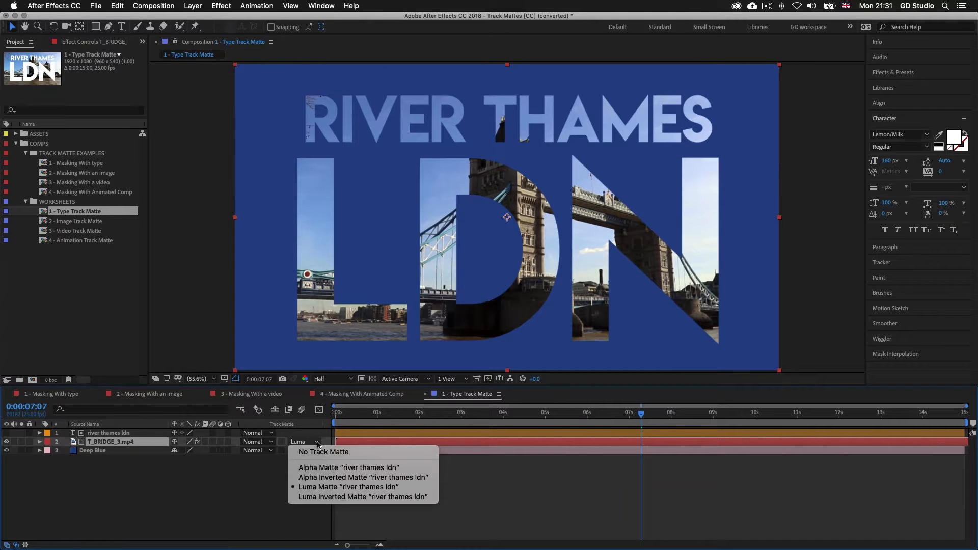
click(319, 497)
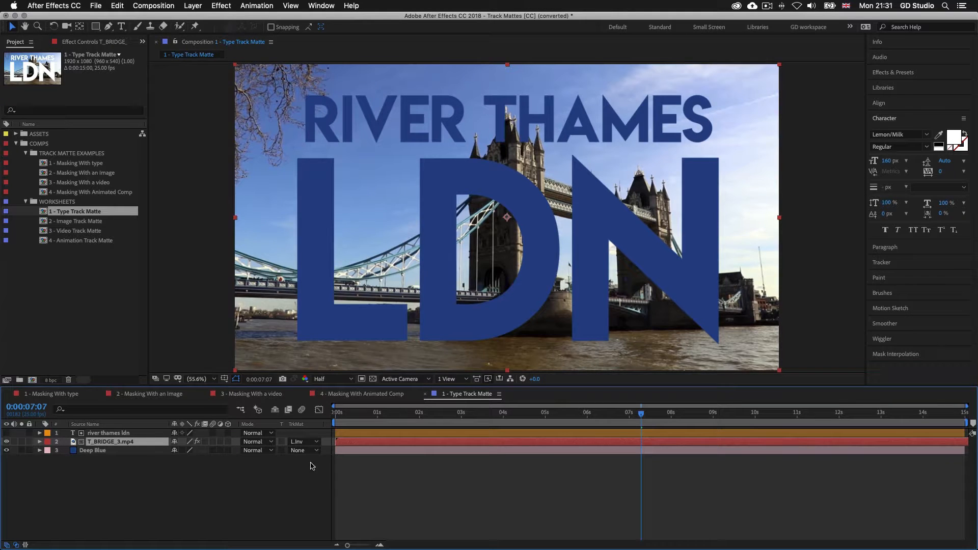
click(316, 442)
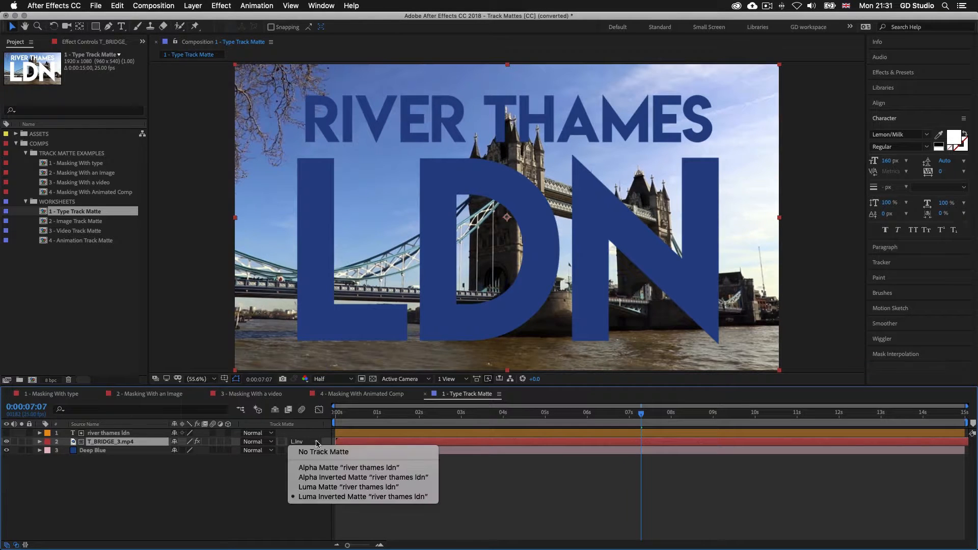
click(307, 487)
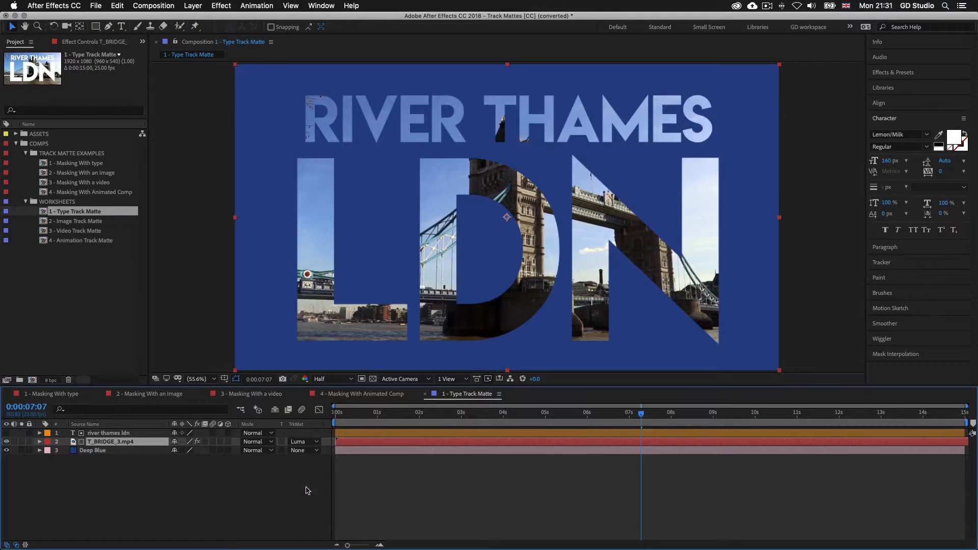
double_click(462, 433)
Replace RIVER THAMES with 'tower bridge', nudge the title into place, and open 2 - Image Track Matte
click(675, 129)
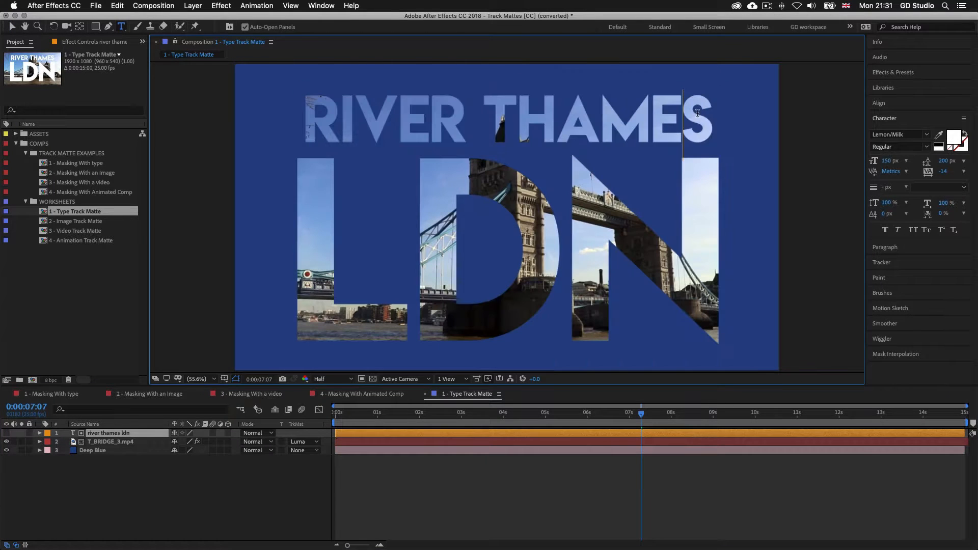
drag(627, 111, 317, 116)
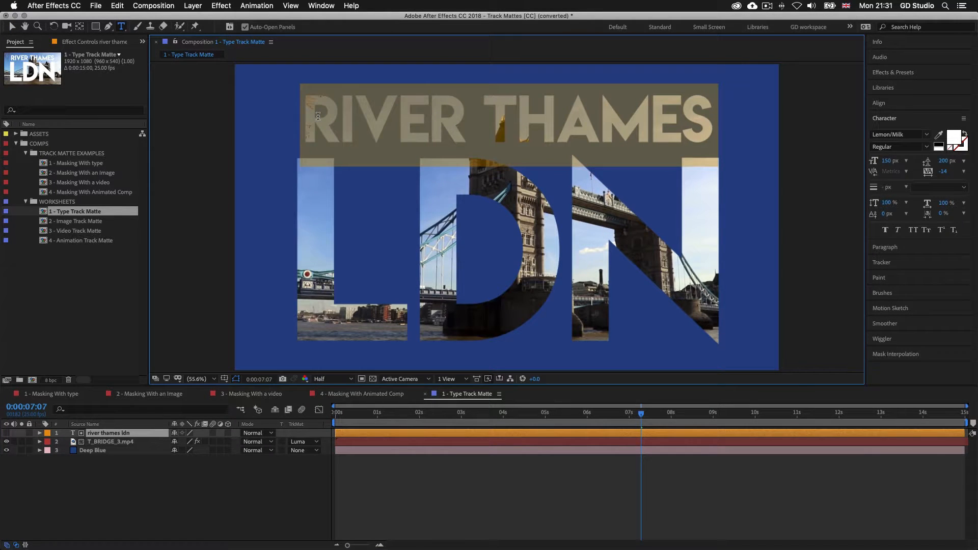
text(tower)
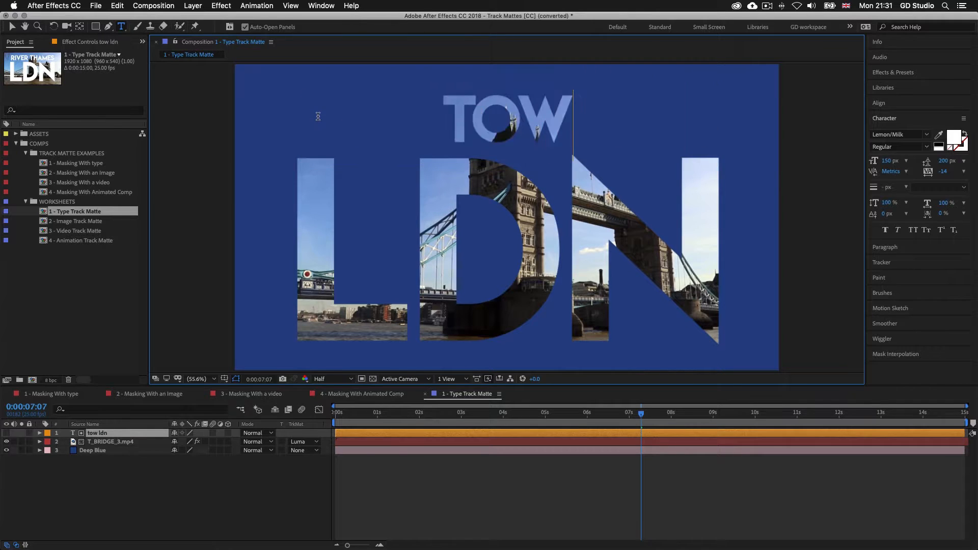
text( bridge)
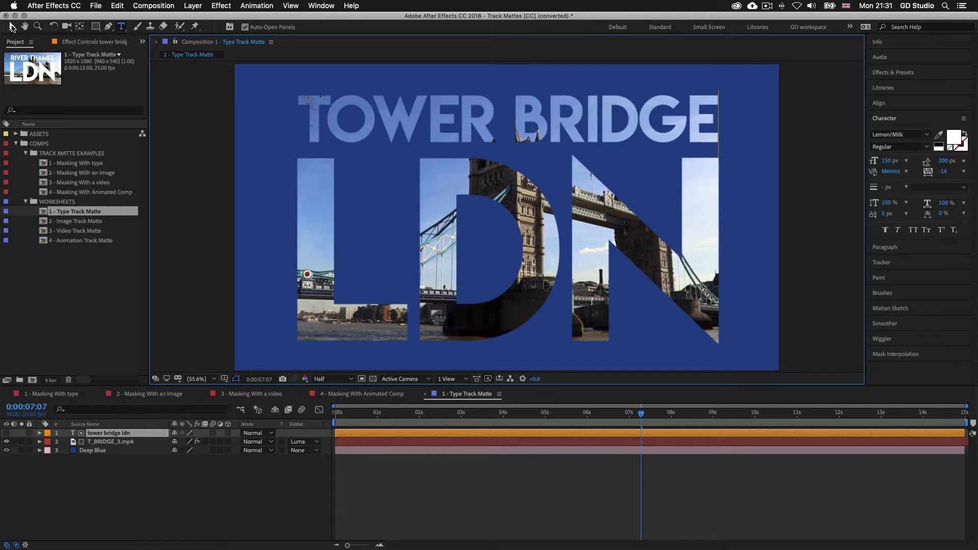
click(11, 26)
mouse_move(430, 212)
mouse_down()
mouse_move(442, 208)
mouse_move(415, 228)
mouse_move(443, 184)
mouse_move(474, 220)
mouse_move(395, 190)
mouse_move(399, 199)
mouse_move(432, 204)
mouse_up()
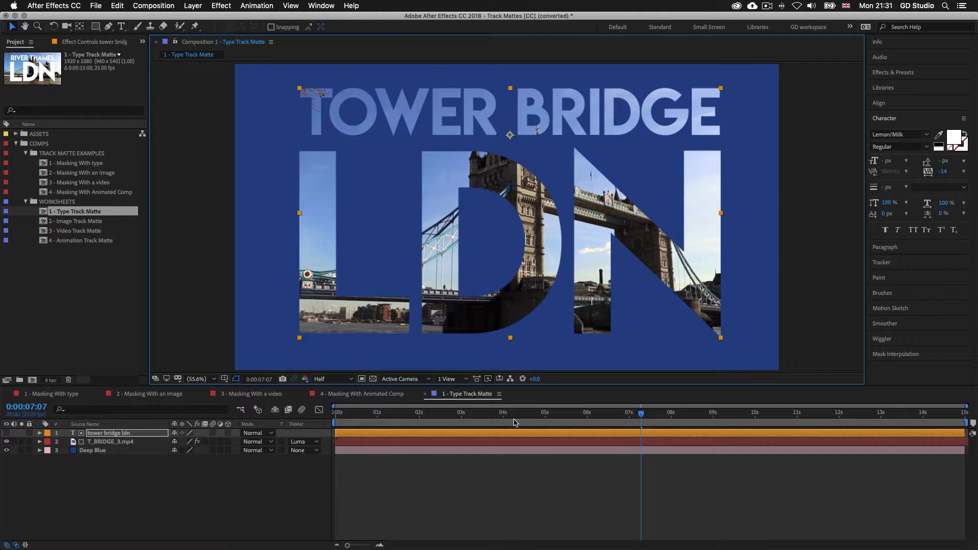
click(89, 223)
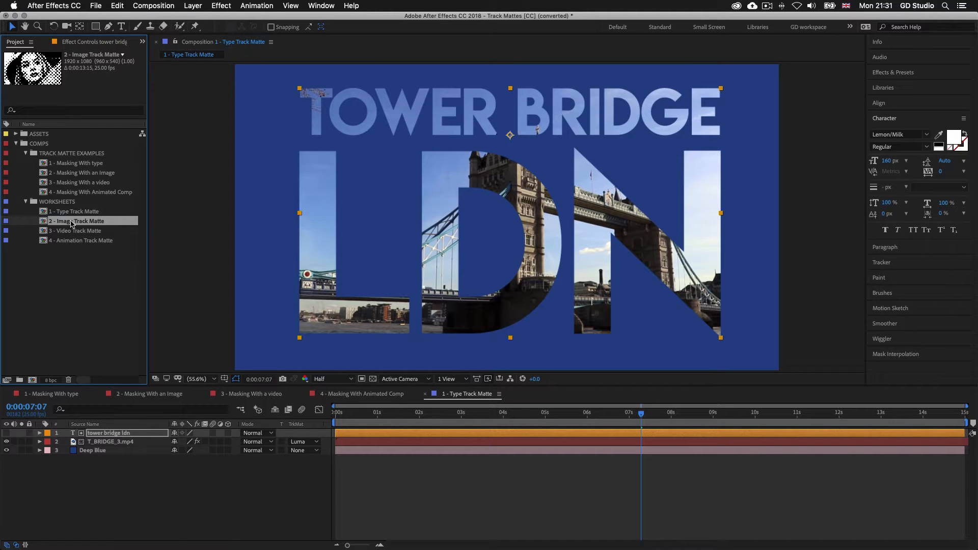
double_click(71, 223)
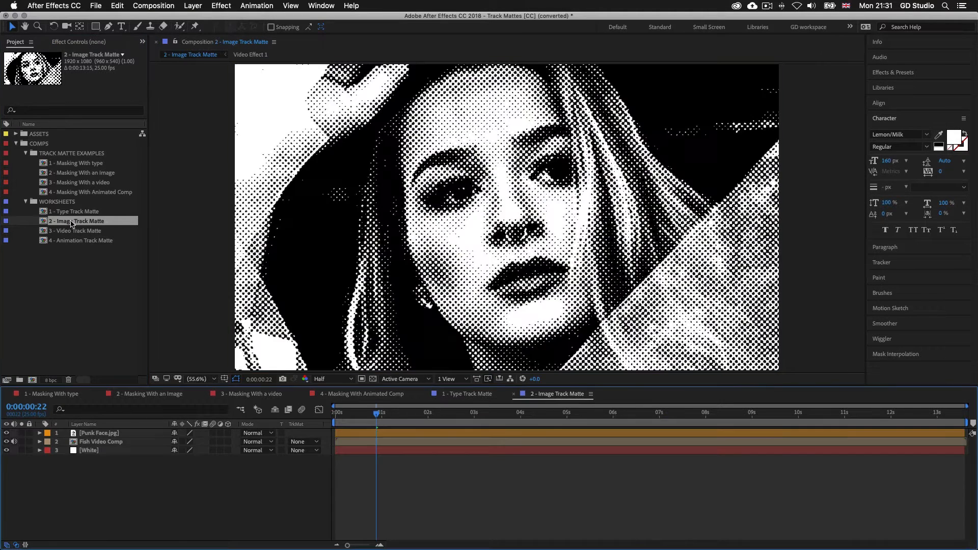
Select the Fish Video Comp and Punk Face.jpg layers to inspect the worksheet stack
click(105, 453)
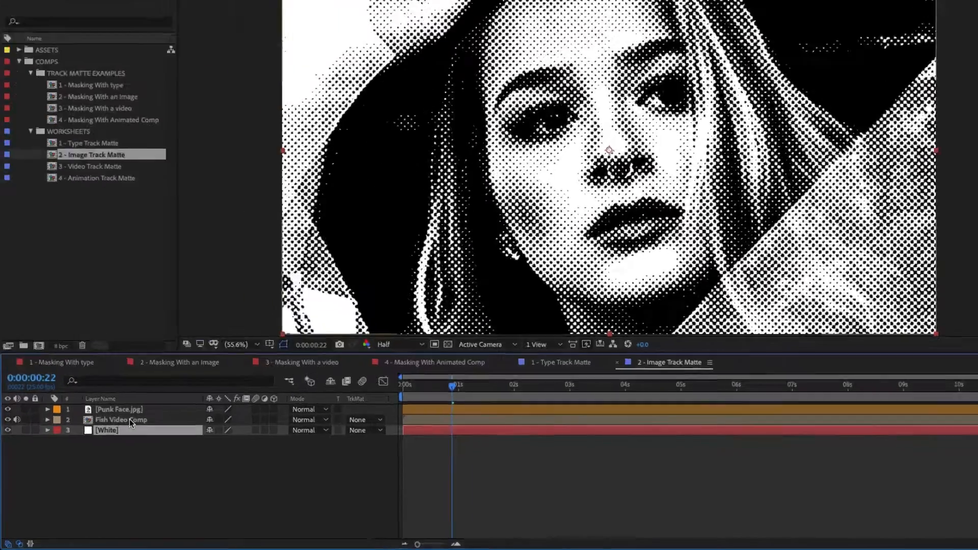
click(102, 441)
click(227, 291)
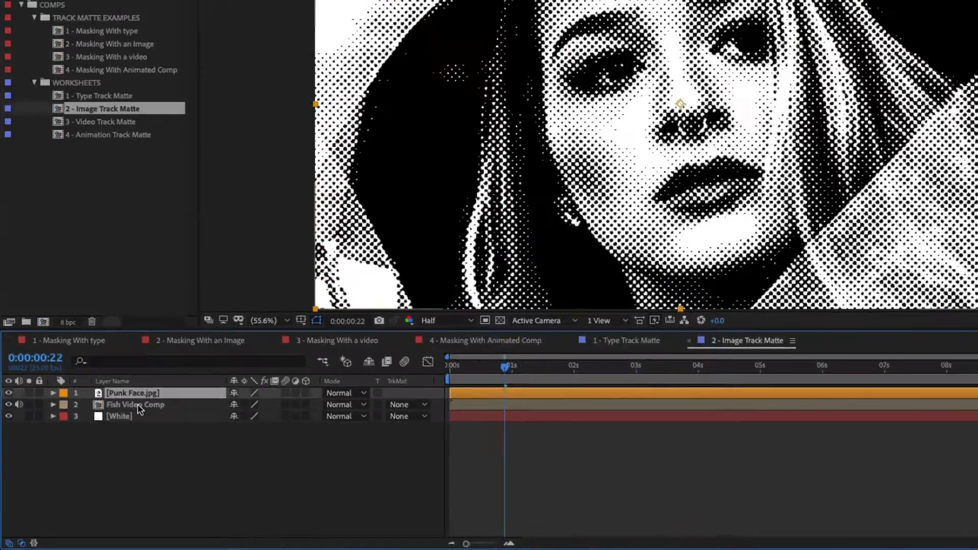
click(226, 317)
double_click(103, 442)
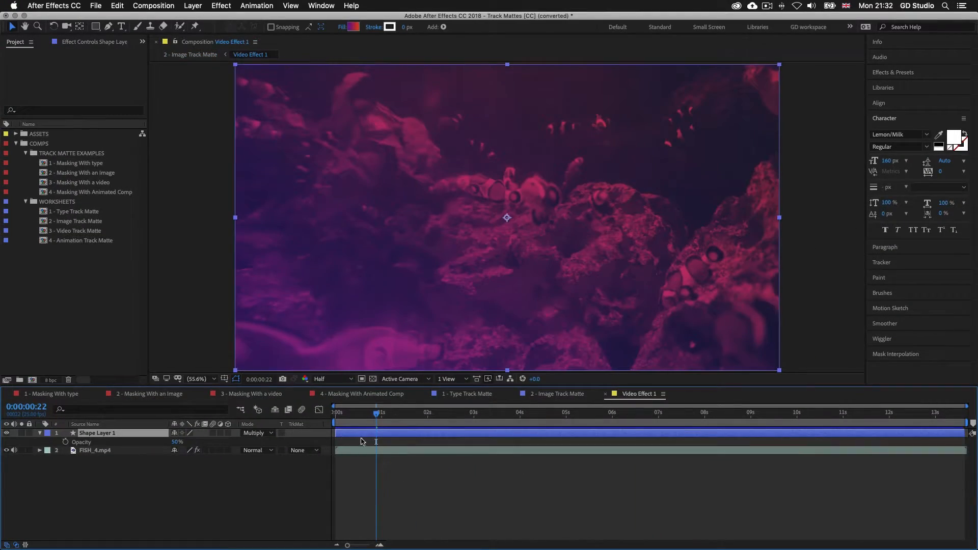
drag(375, 413, 580, 436)
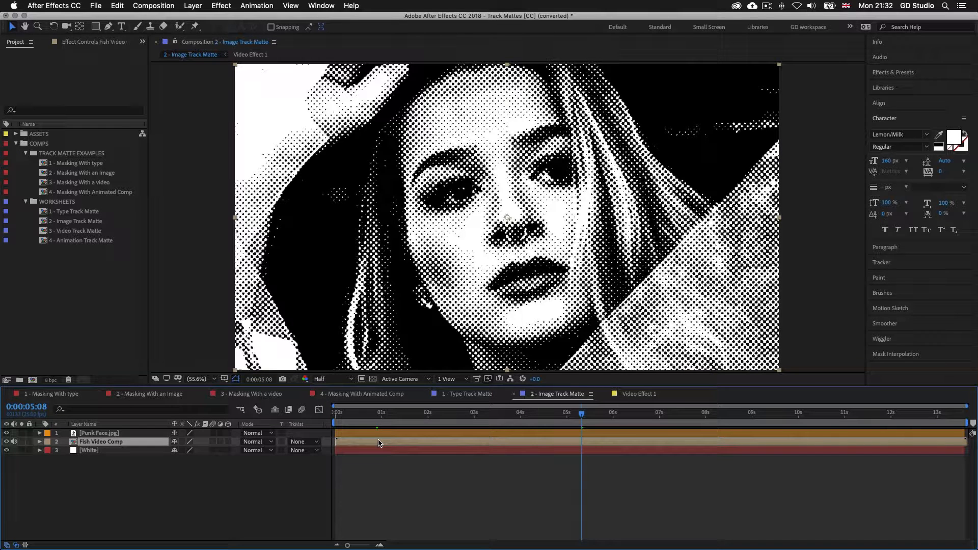
Compare with Punk Face.jpg hidden, then give Fish Video Comp a Luma Matte from [Punk Face.jpg] and preview
click(411, 434)
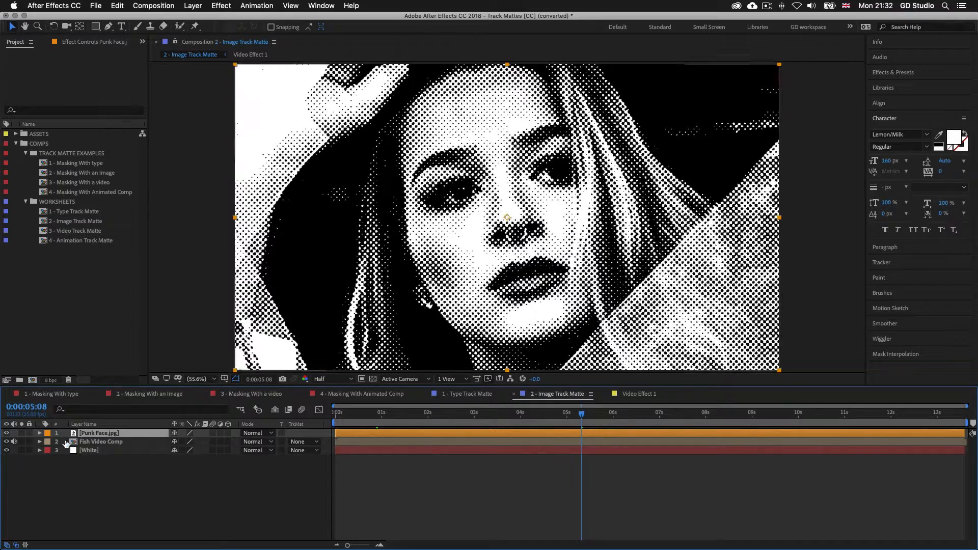
click(88, 442)
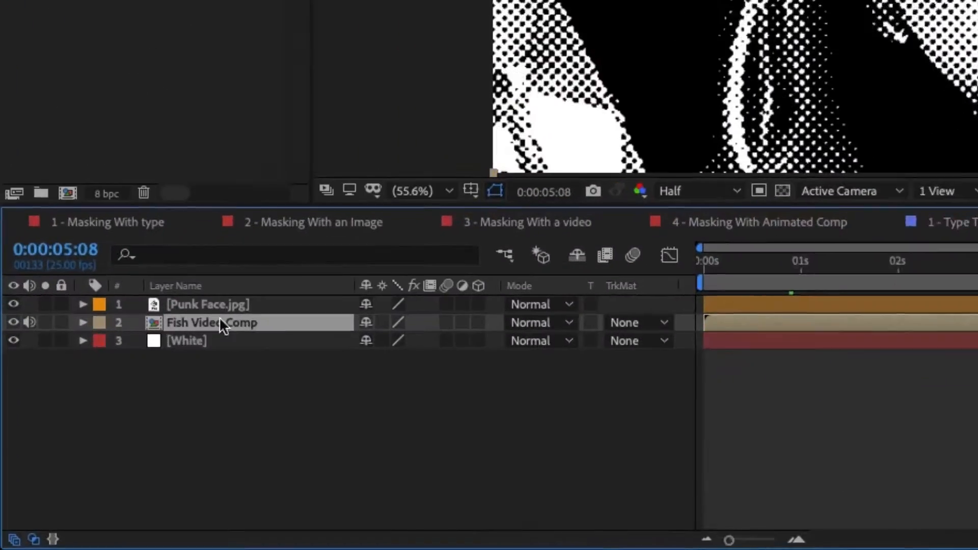
click(7, 433)
click(15, 293)
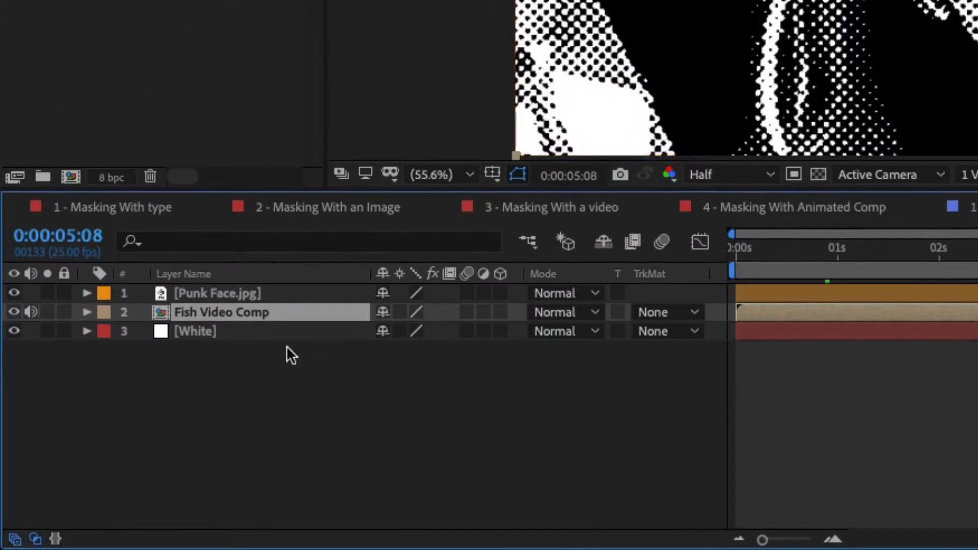
click(694, 313)
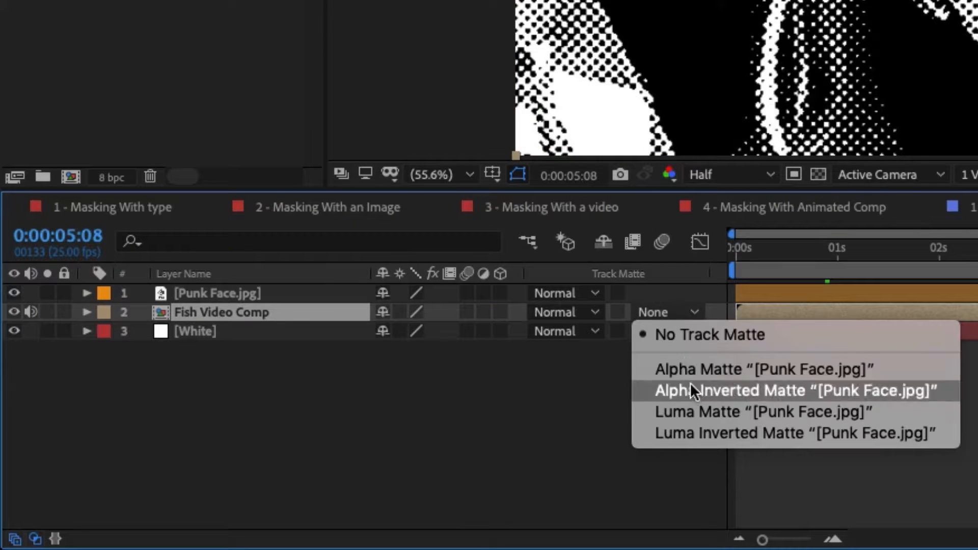
click(704, 412)
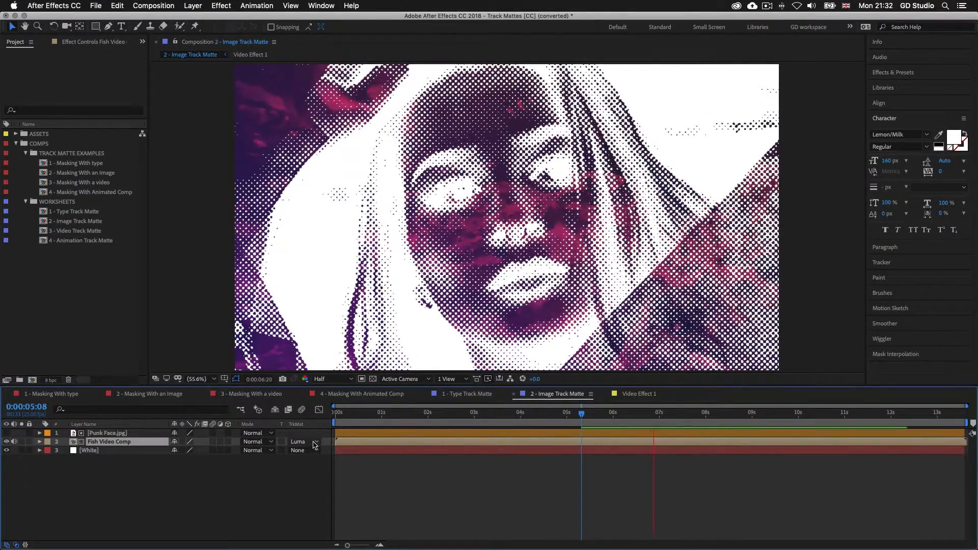
key(space)
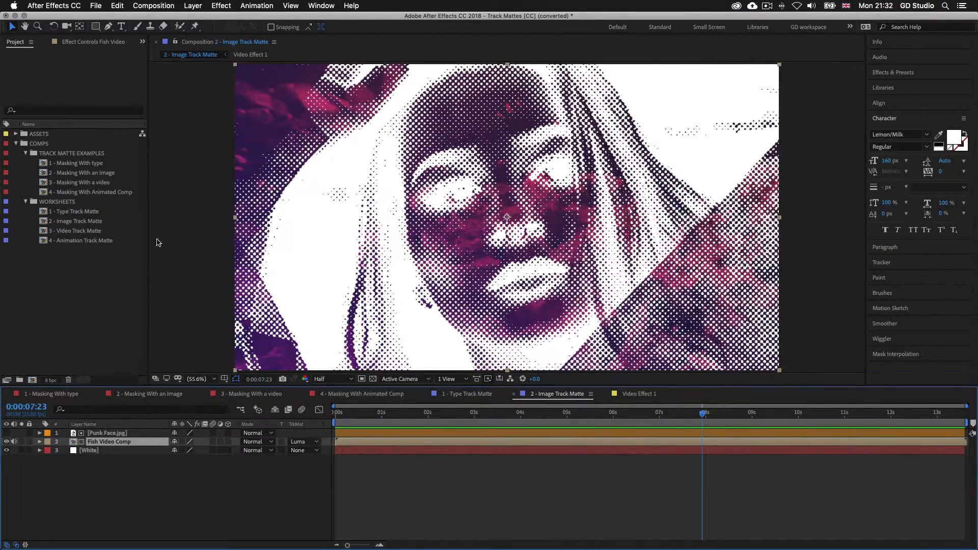
Open 3 - Video Track Matte and toggle the FLOWER_1.mp4 and Hyde Park Lake layers to compare them
double_click(88, 231)
click(514, 413)
click(6, 433)
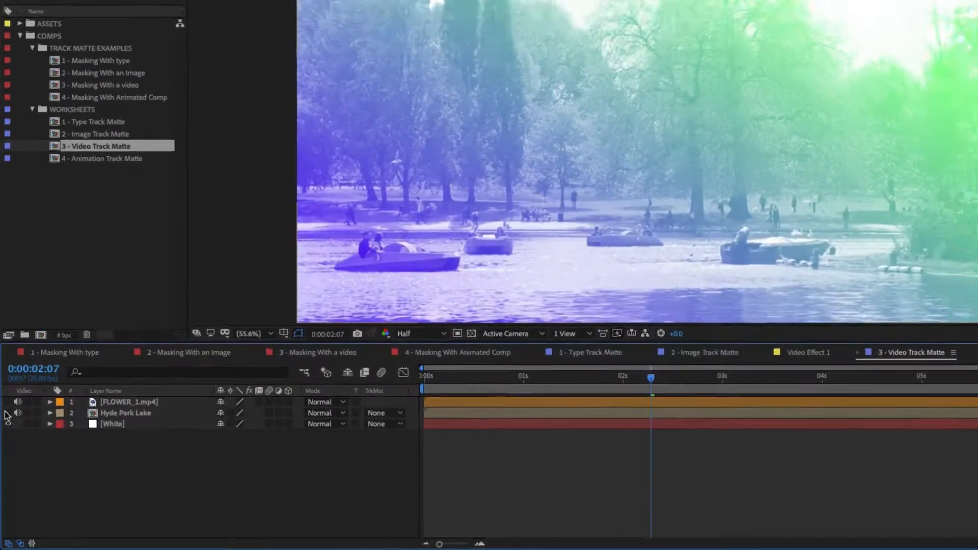
click(7, 412)
click(8, 414)
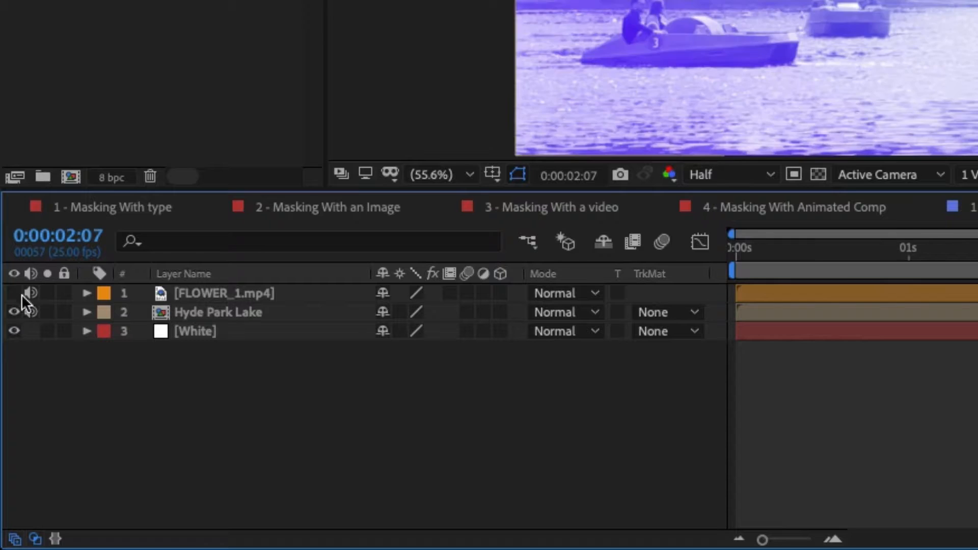
click(15, 293)
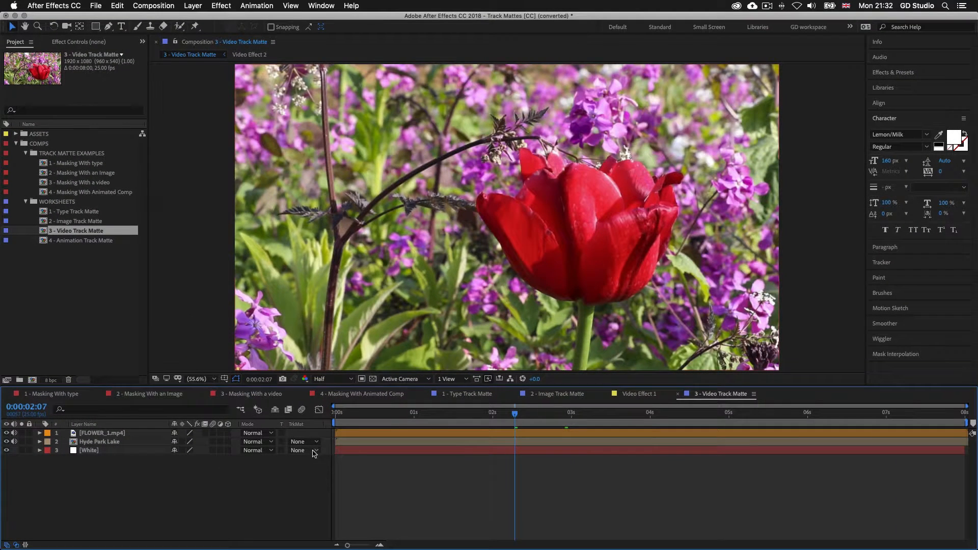
click(403, 436)
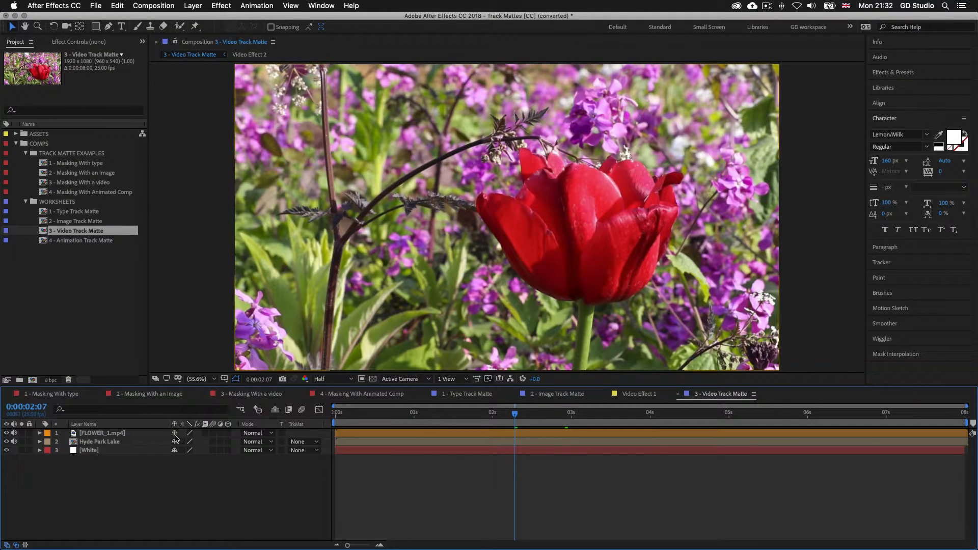
click(115, 443)
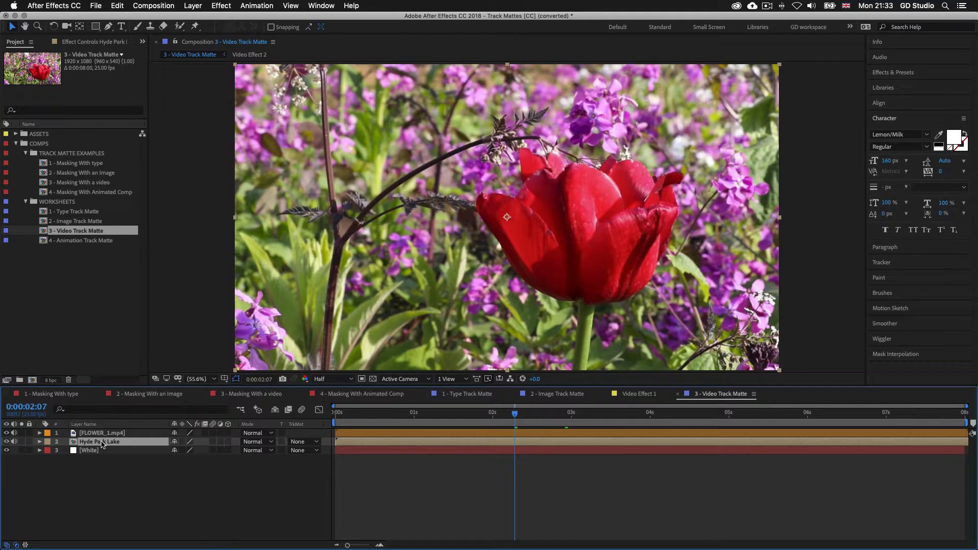
Preview the Video Effect 2 precomp's lake footage with and without the gradient overlay
double_click(102, 443)
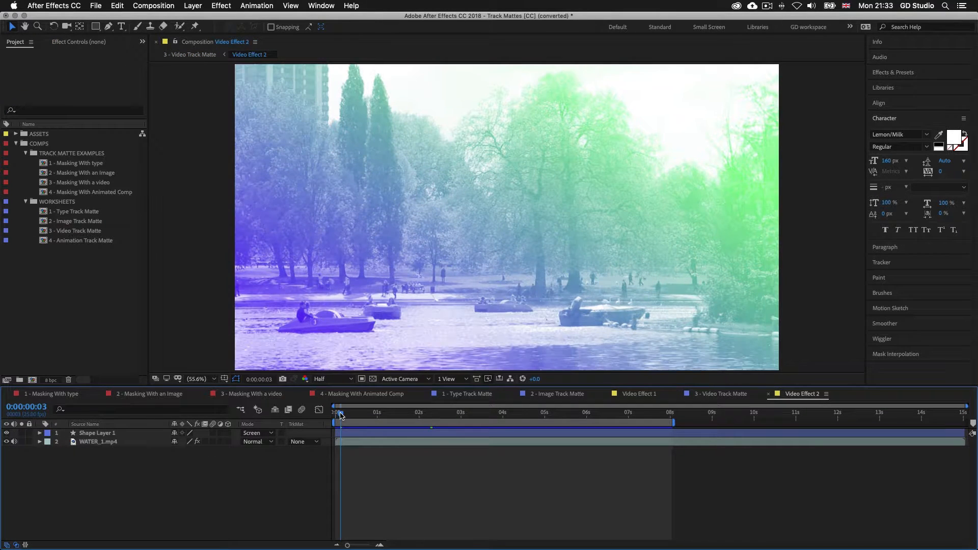
key(space)
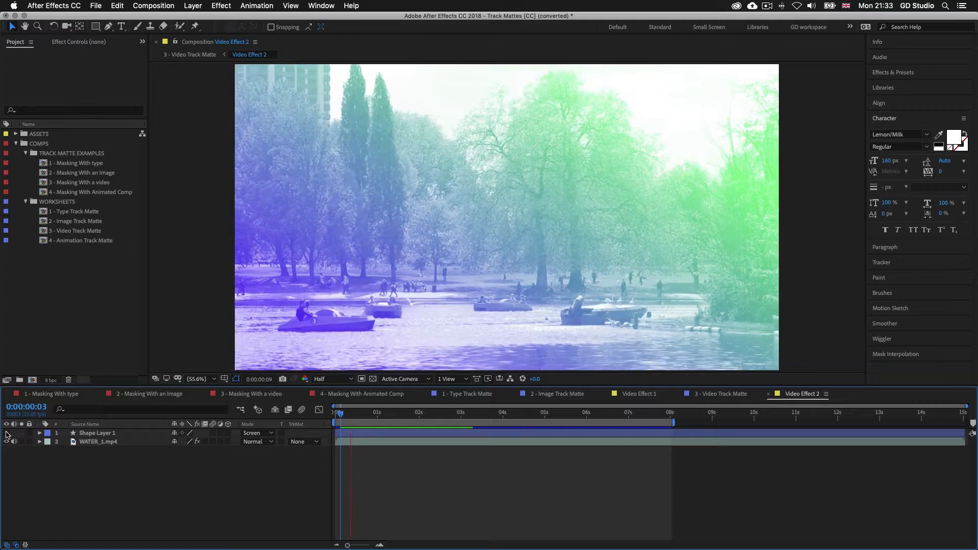
click(6, 433)
click(6, 433)
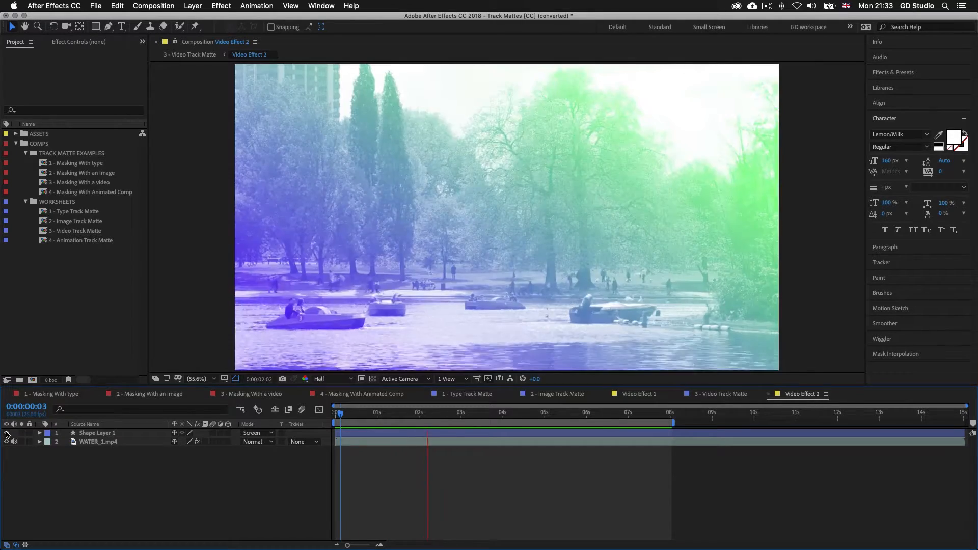
key(space)
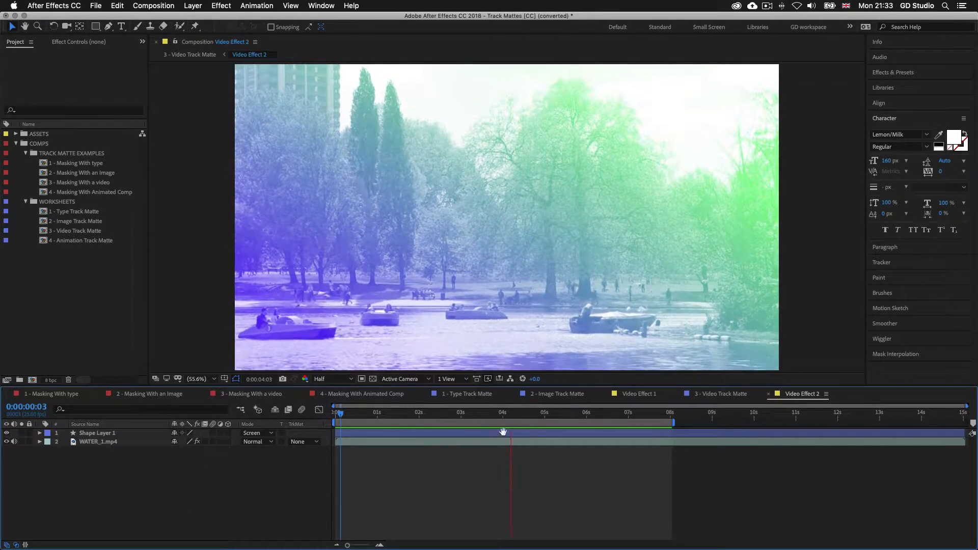
Back in 3 - Video Track Matte, give Hyde Park Lake a Luma Matte from FLOWER_1.mp4 and preview
click(708, 395)
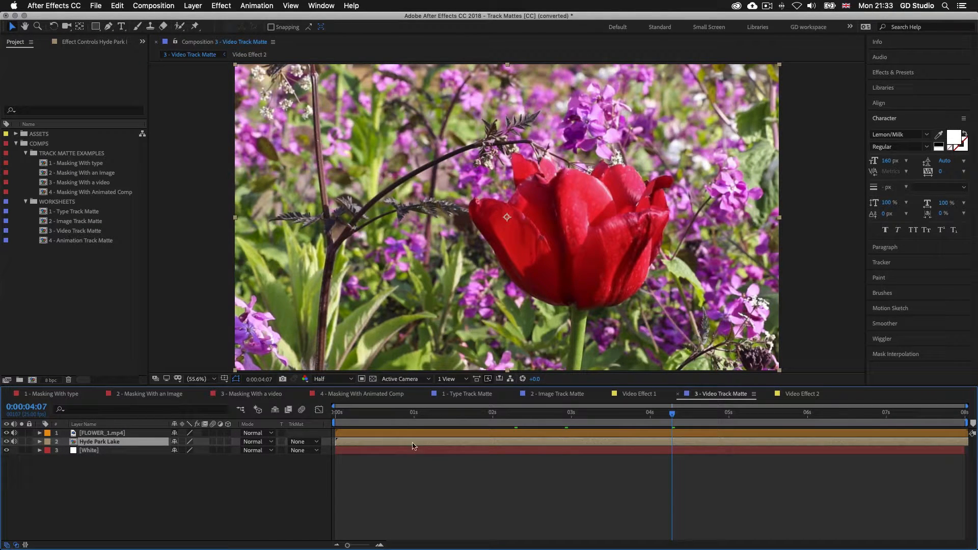
click(388, 434)
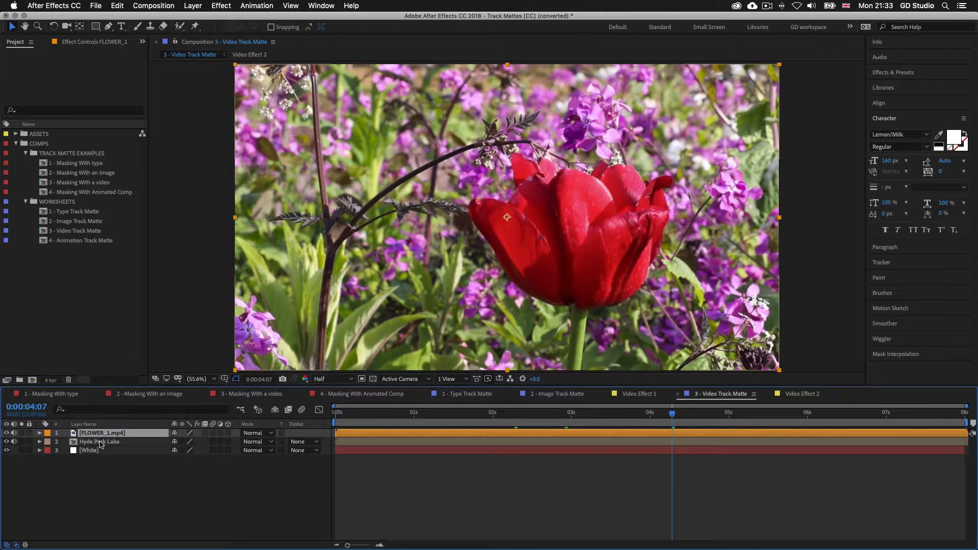
click(337, 441)
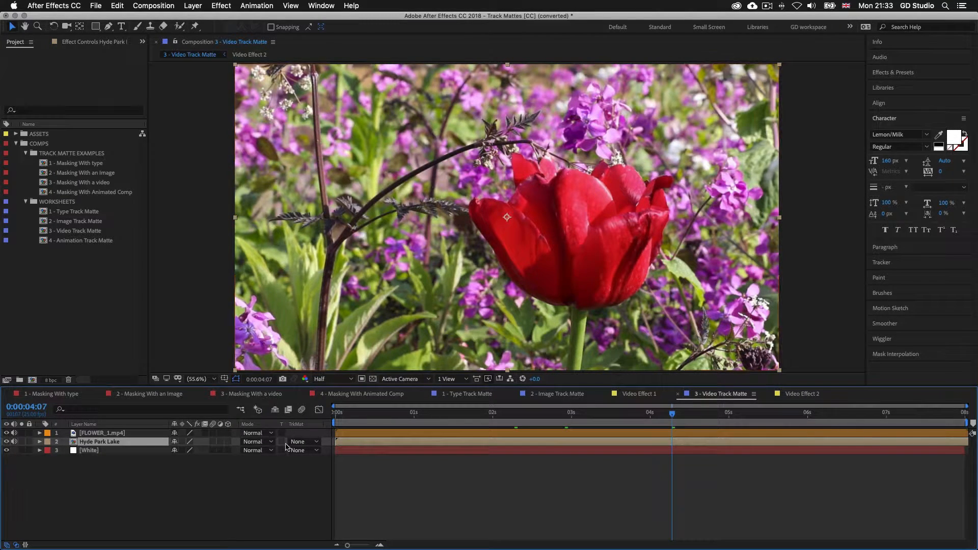
click(316, 443)
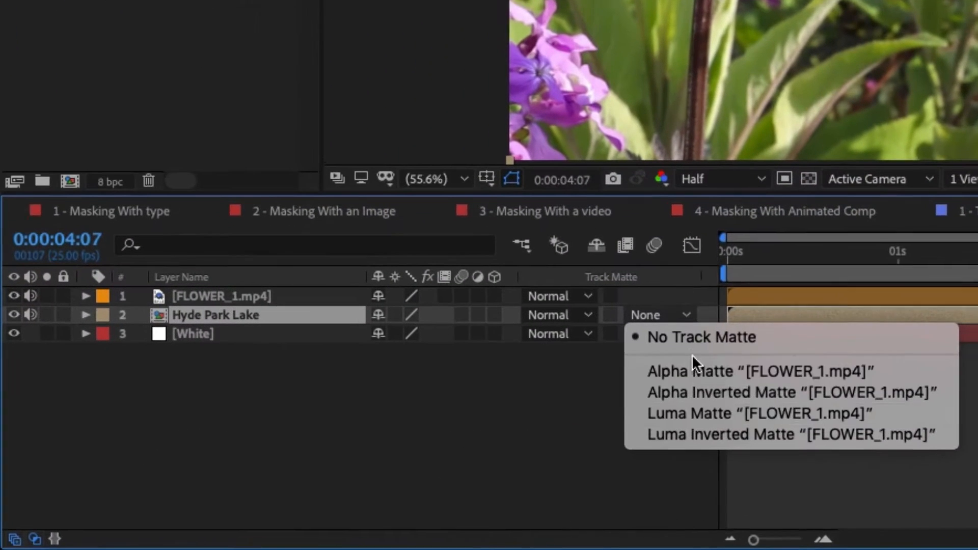
click(700, 412)
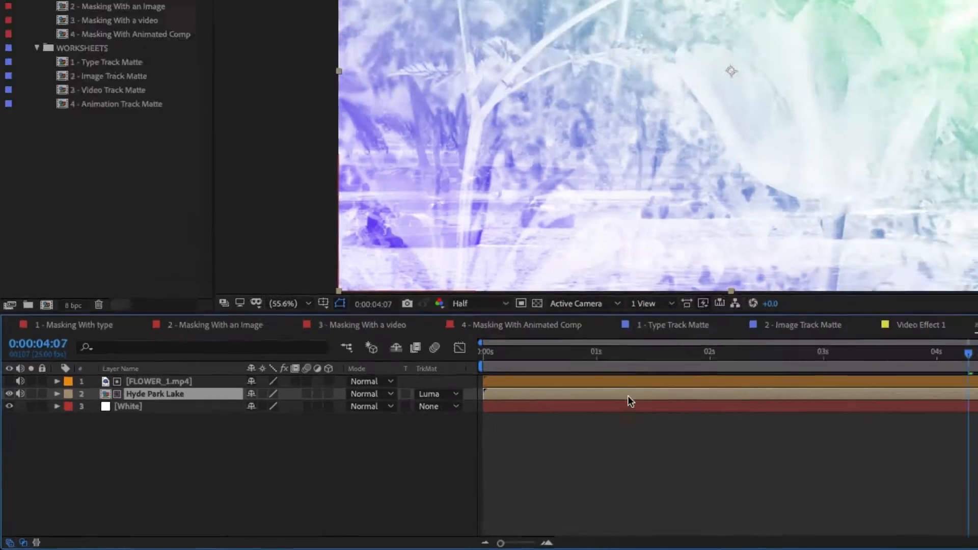
key(space)
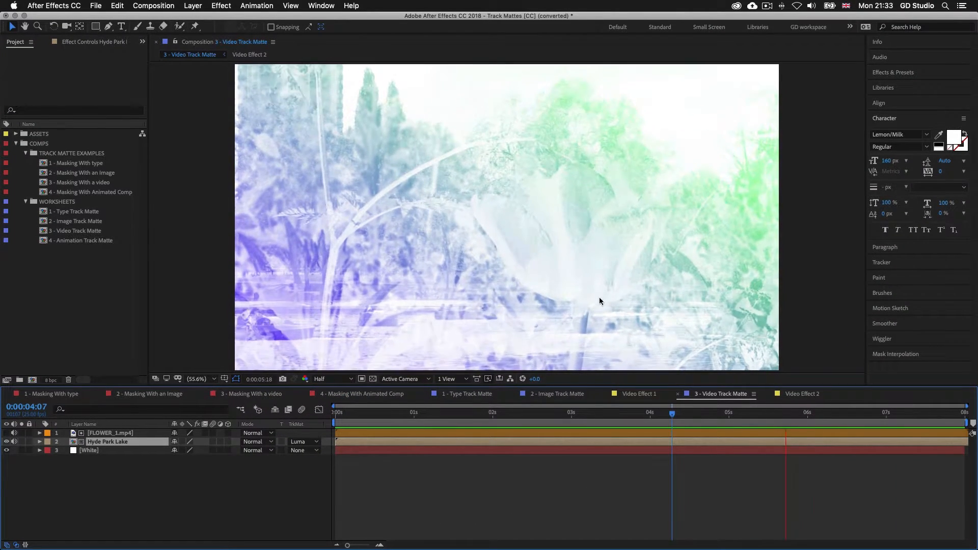
key(space)
Switch Hyde Park Lake's track matte to Luma Inverted Matte and preview the result
click(304, 441)
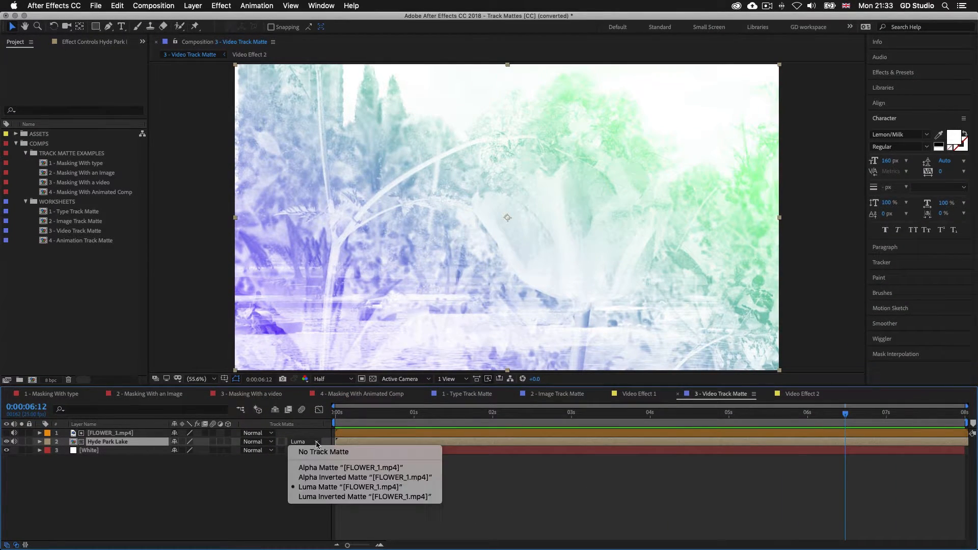
click(318, 496)
key(space)
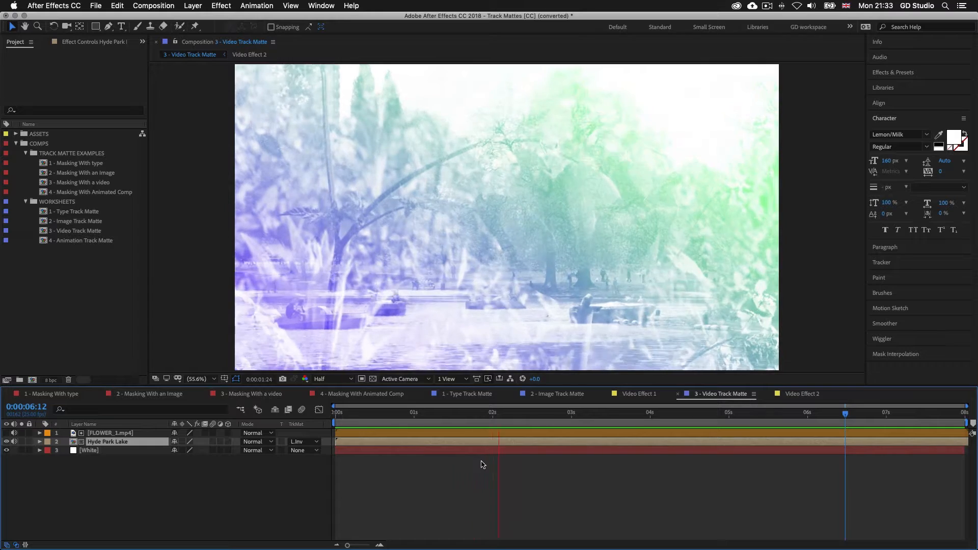
key(space)
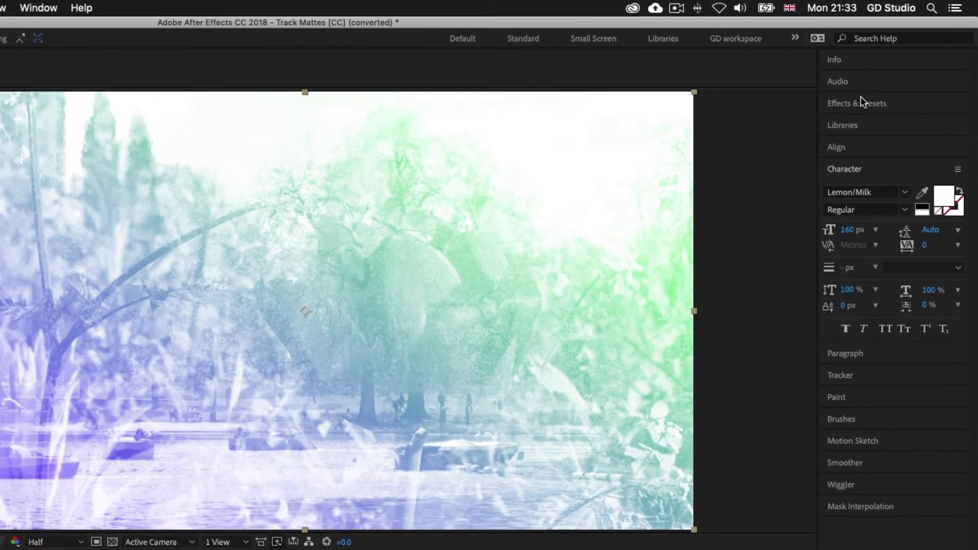
Apply the Black & White effect to the FLOWER_1.mp4 layer
click(892, 72)
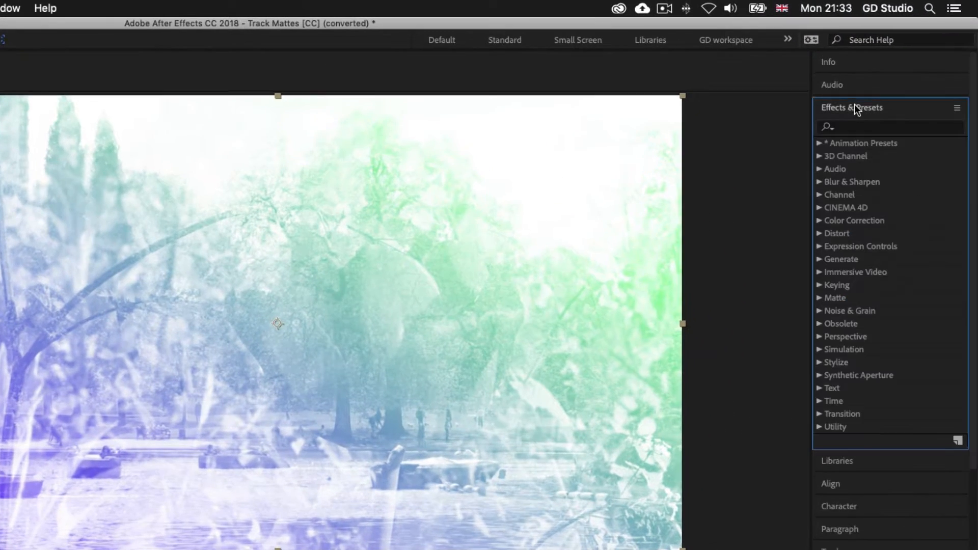
click(849, 126)
text(black)
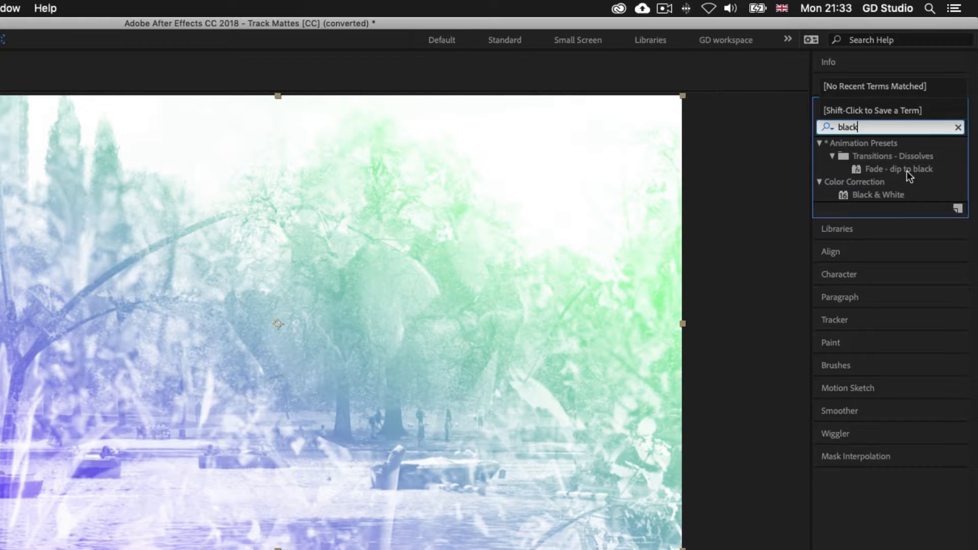
click(884, 195)
drag(460, 465, 453, 477)
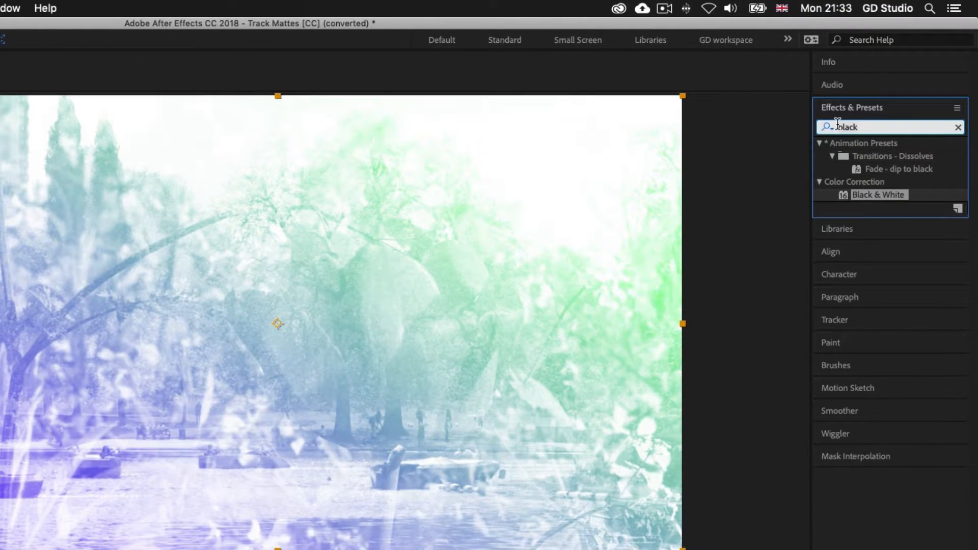
Add Auto Levels to FLOWER_1.mp4 with Black Clip 9.90% and White Clip 9.40%
click(838, 127)
text(auto)
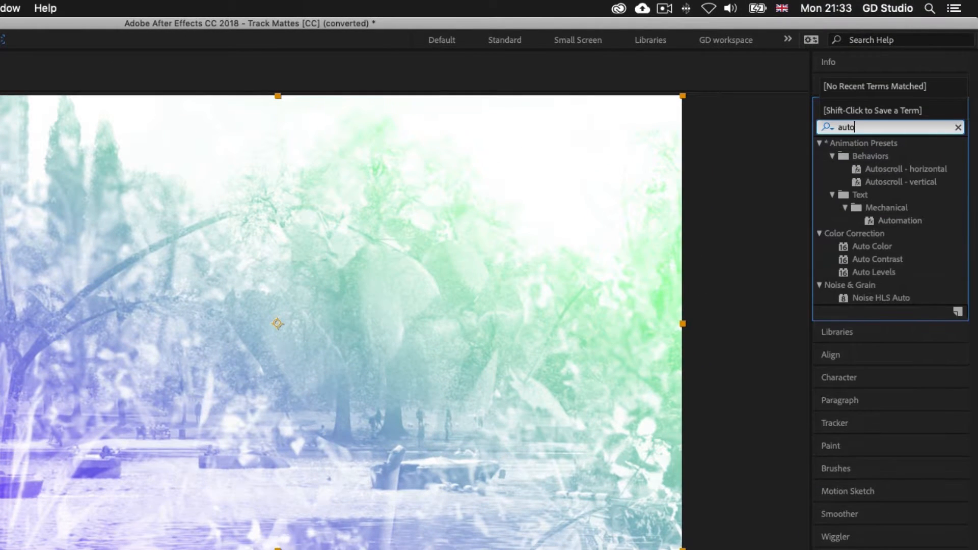
click(889, 272)
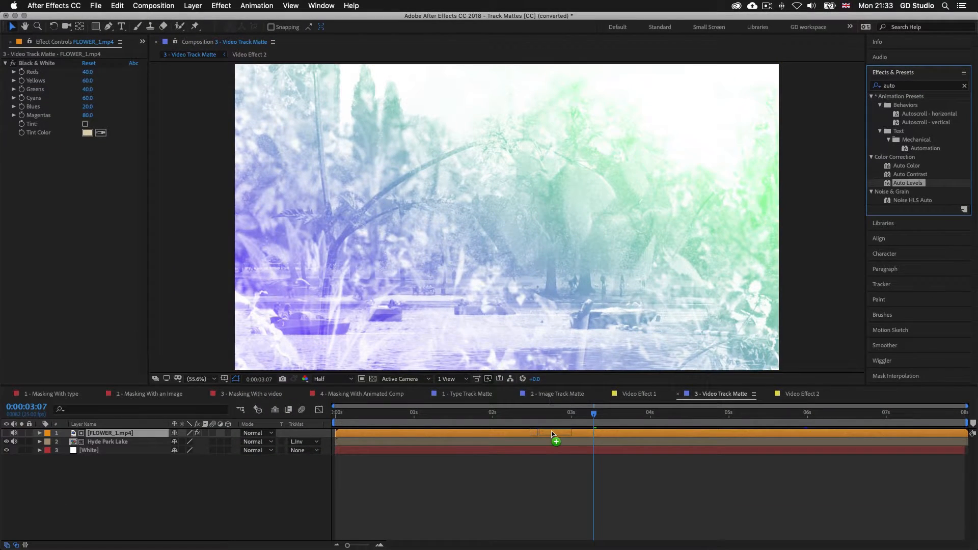
drag(552, 434, 548, 435)
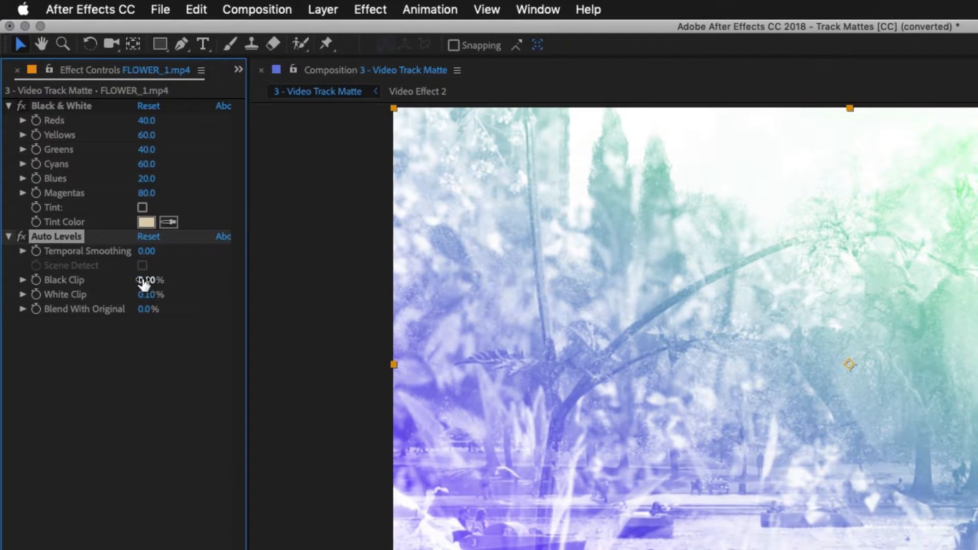
drag(168, 278, 256, 269)
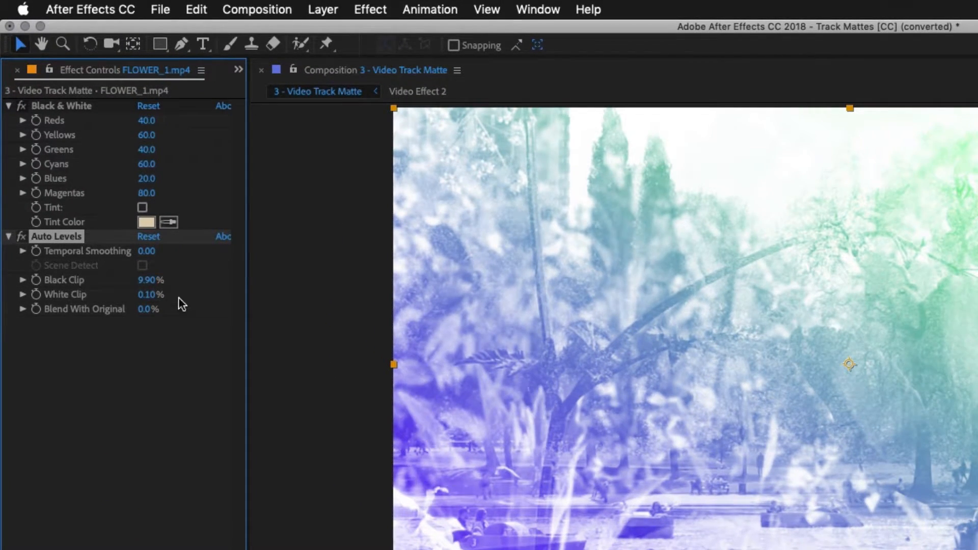
drag(153, 294, 207, 288)
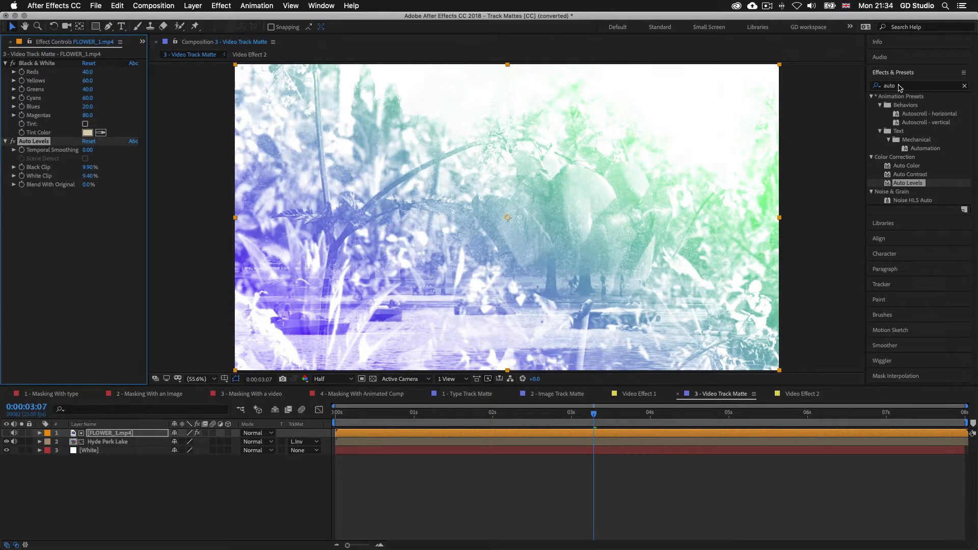
click(899, 86)
Apply Gaussian Blur to FLOWER_1.mp4 with blurriness 12.9
text(bl)
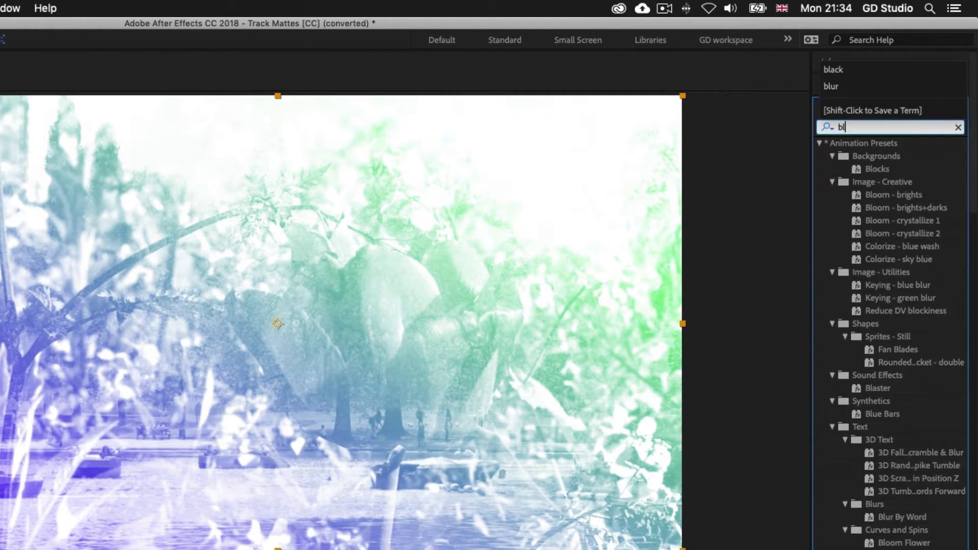
text(ur)
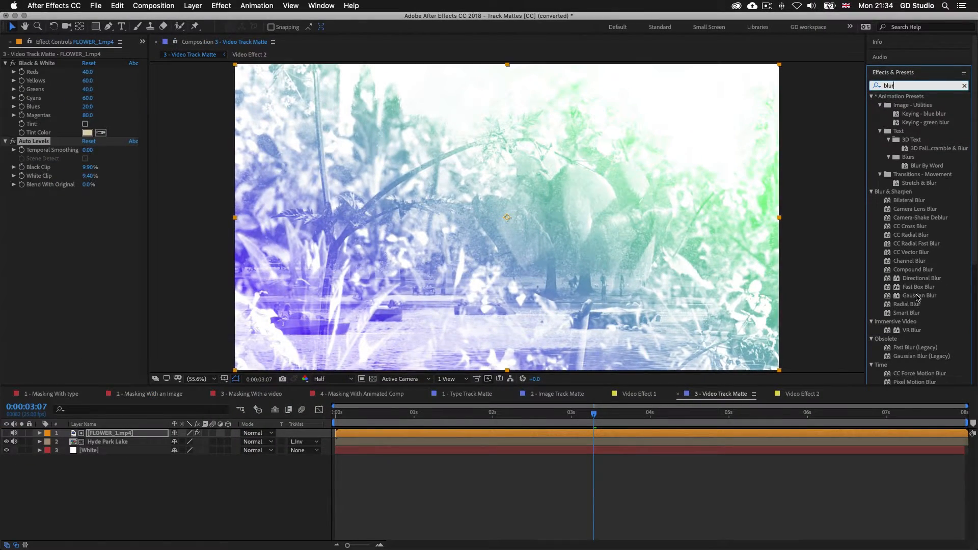
drag(579, 436, 581, 434)
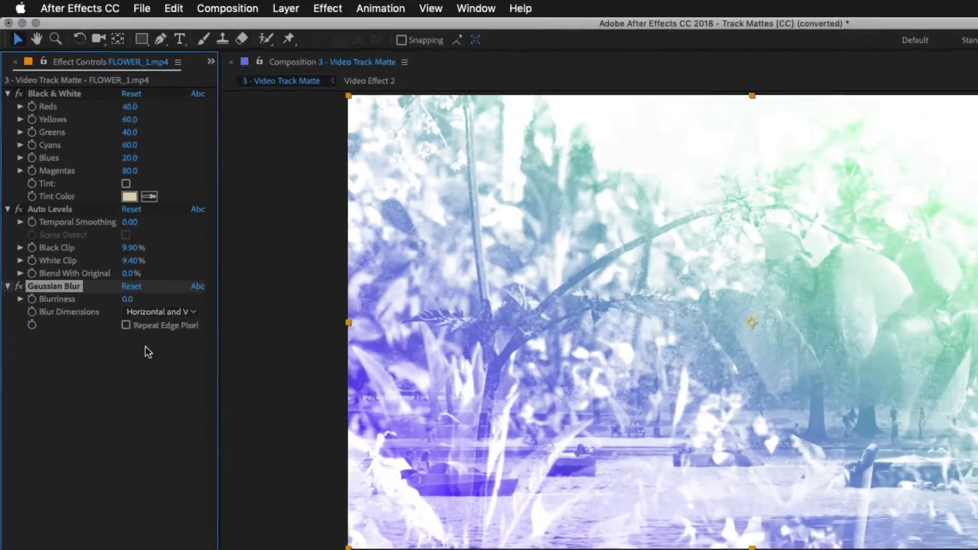
drag(156, 335, 259, 340)
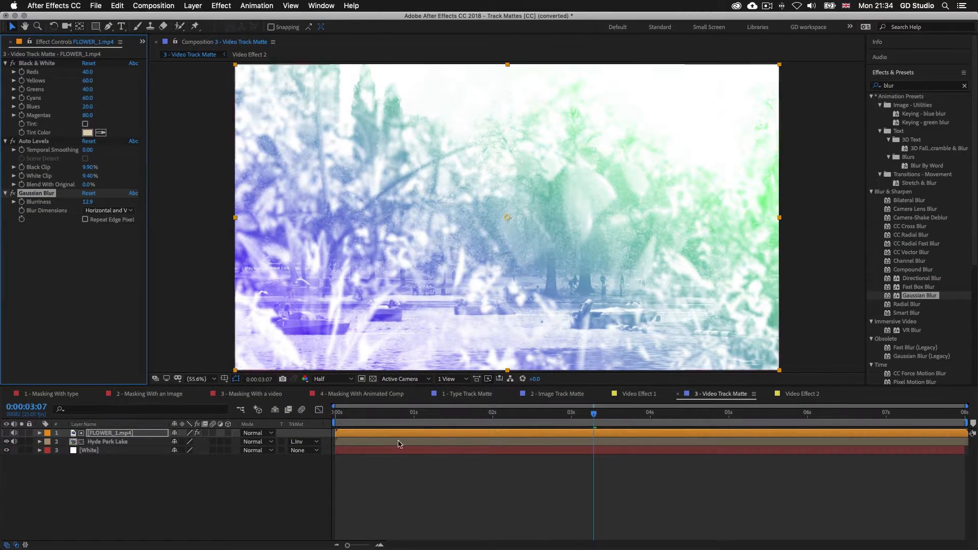
Preview the blurred flower matte from the start of the timeline
drag(348, 416, 336, 416)
key(space)
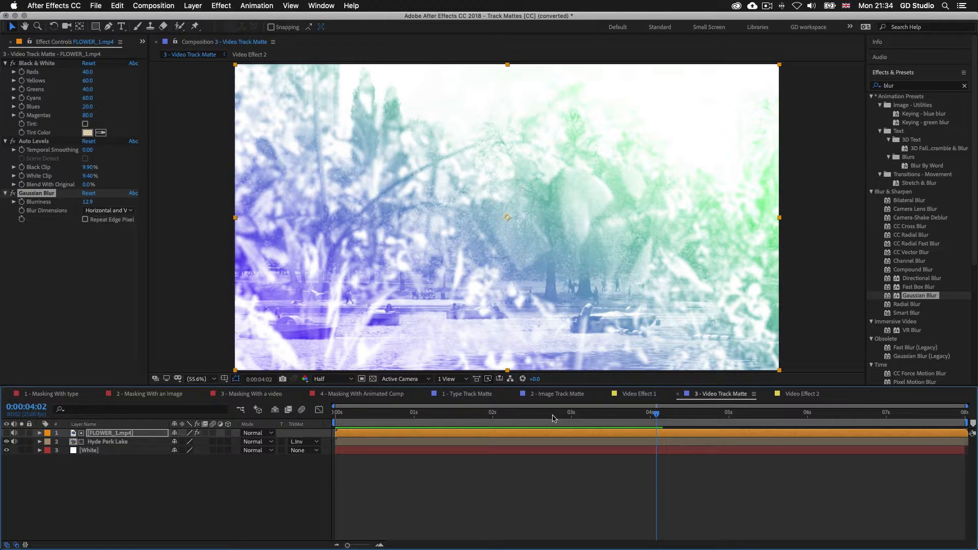
click(906, 85)
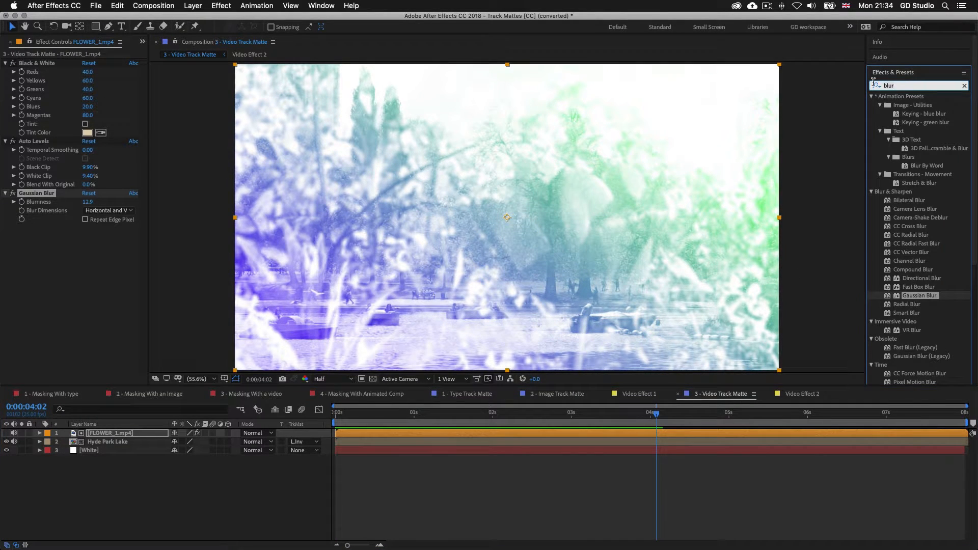
Apply CC Threshold to the FLOWER_1.mp4 layer
key(super+a)
text(thres)
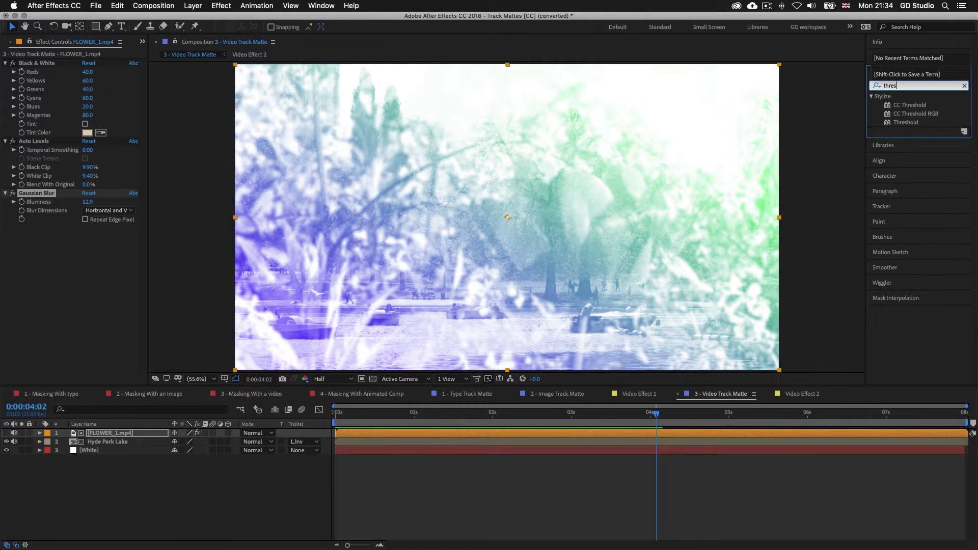
drag(910, 107, 442, 437)
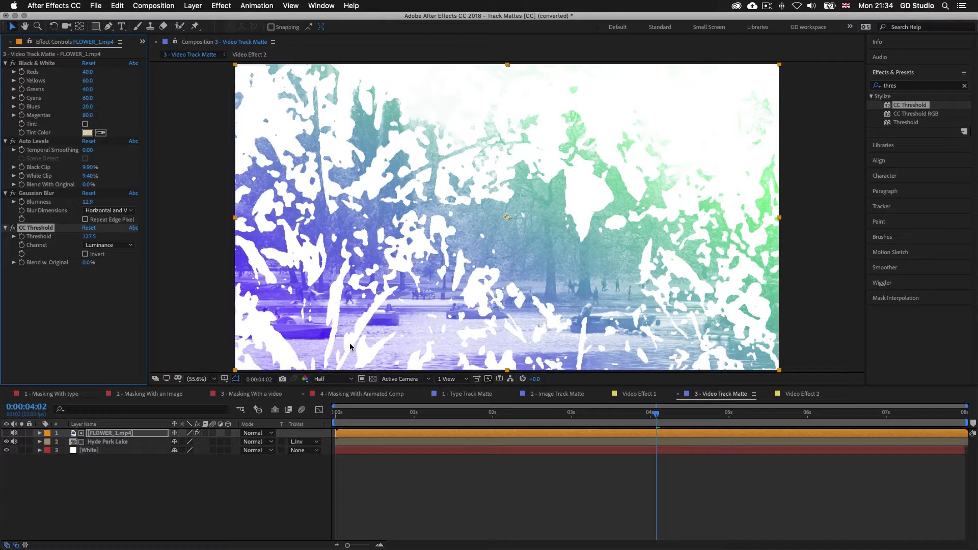
Move Gaussian Blur below CC Threshold, preview from 0:00:01:09, and re-enable the blur
click(443, 415)
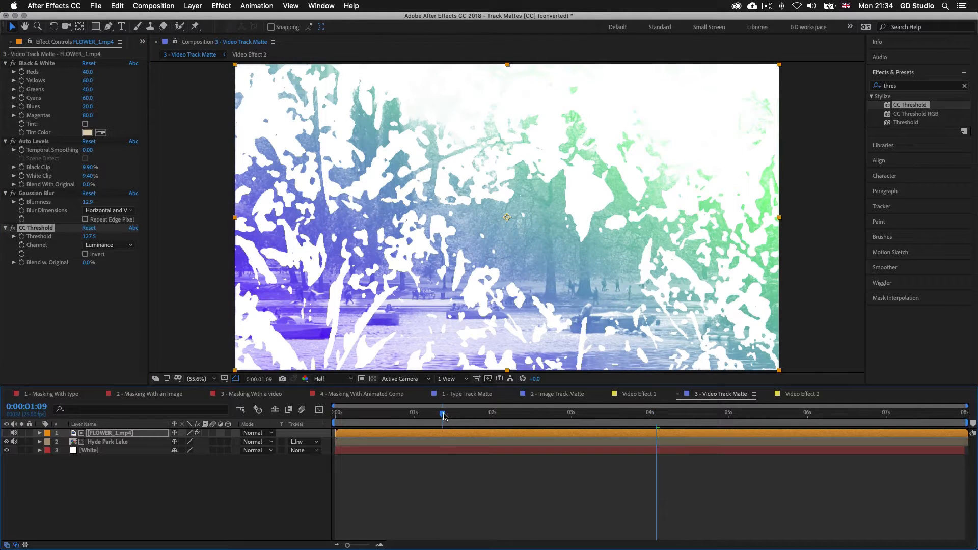
click(32, 194)
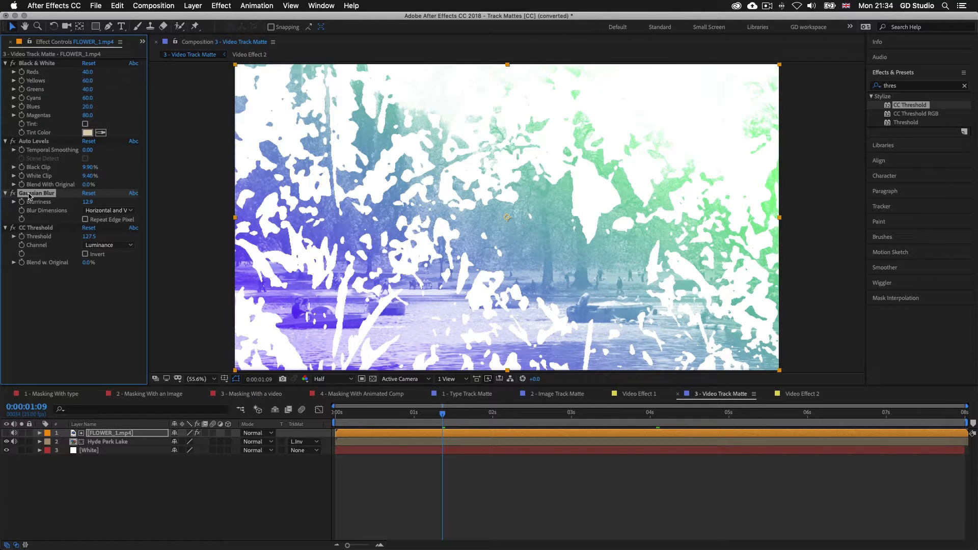
drag(28, 270, 29, 269)
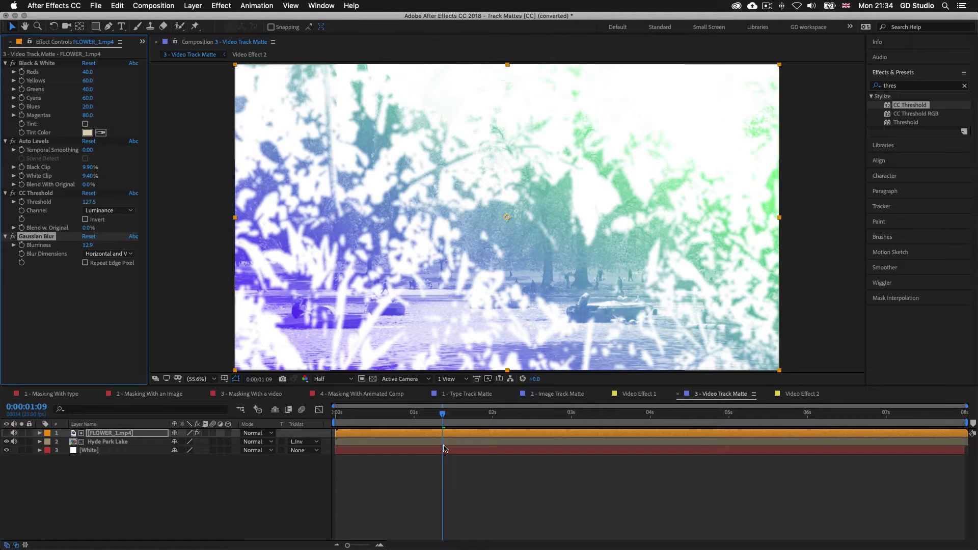
key(space)
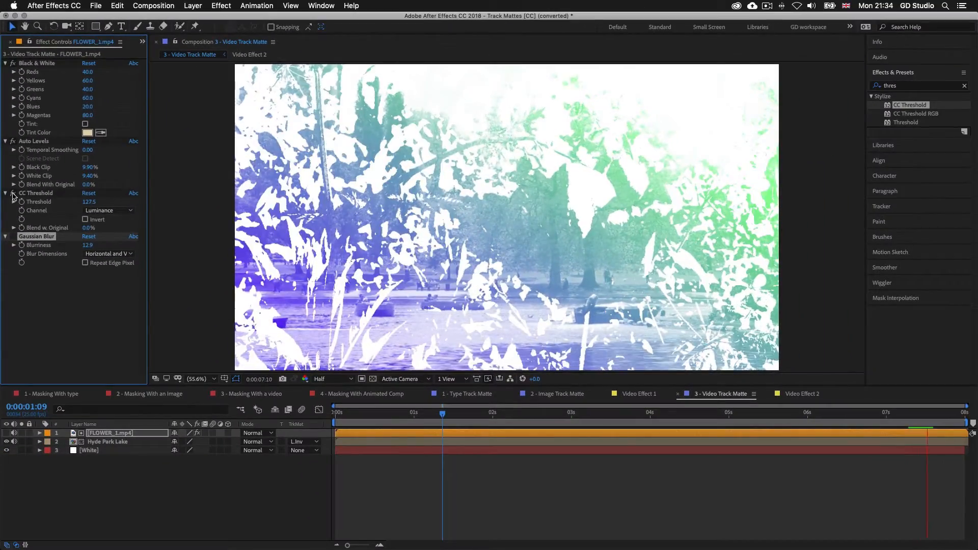
click(13, 237)
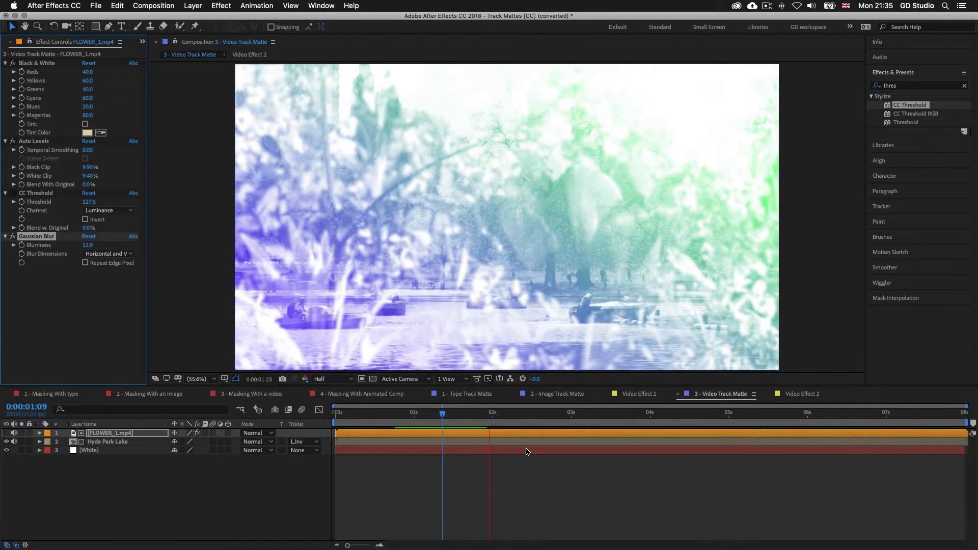